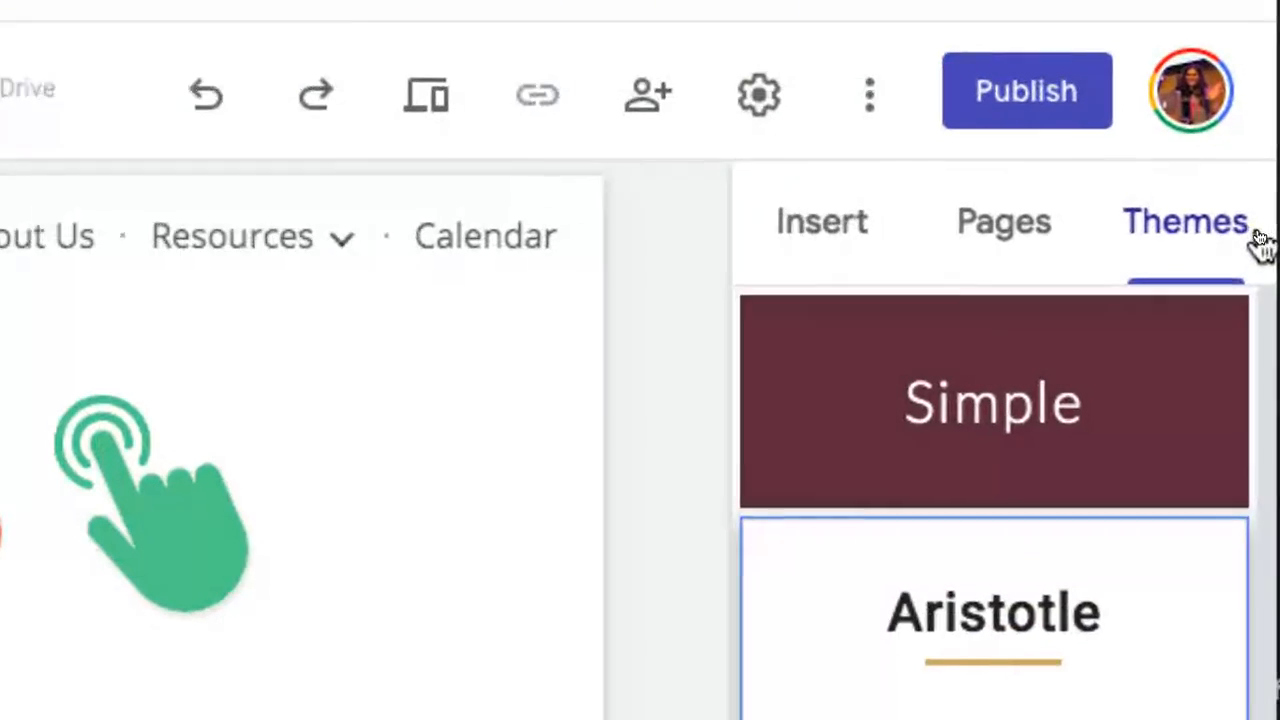
# Insert the layout with one image placeholder beside a title and body text below the header
pyautogui.click(808, 230)
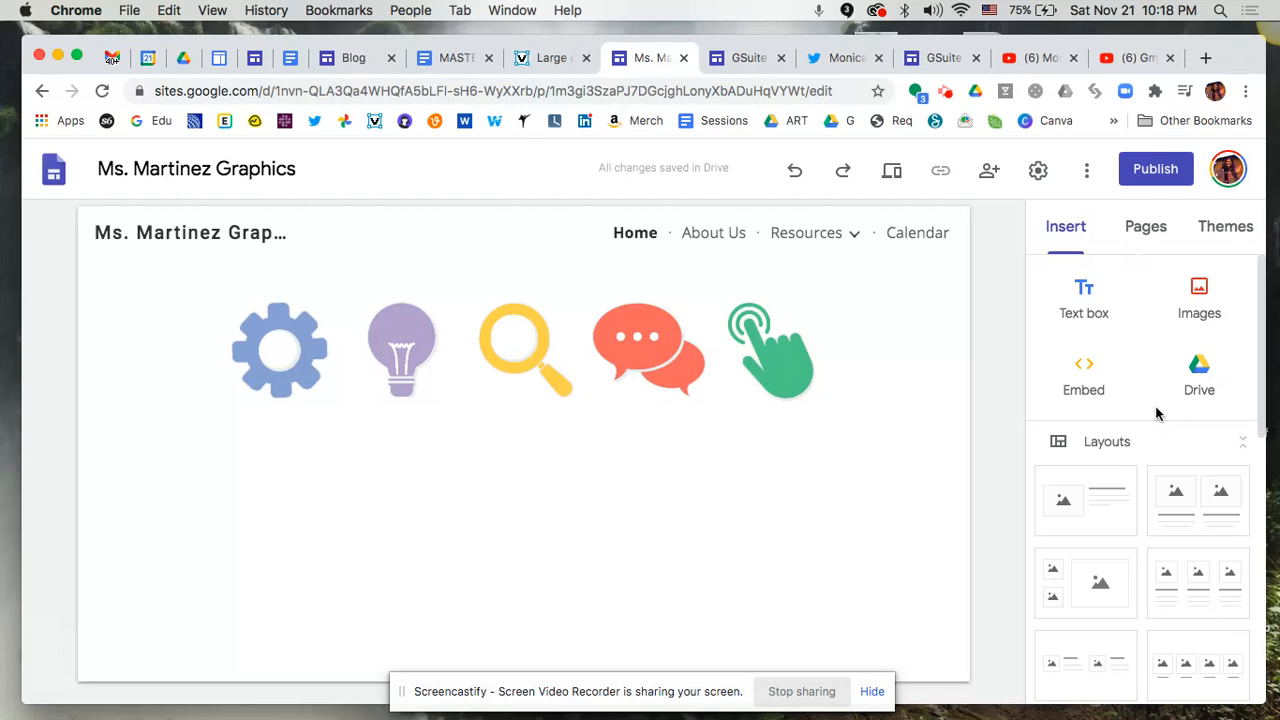
pyautogui.scroll(-5, 1156, 413)
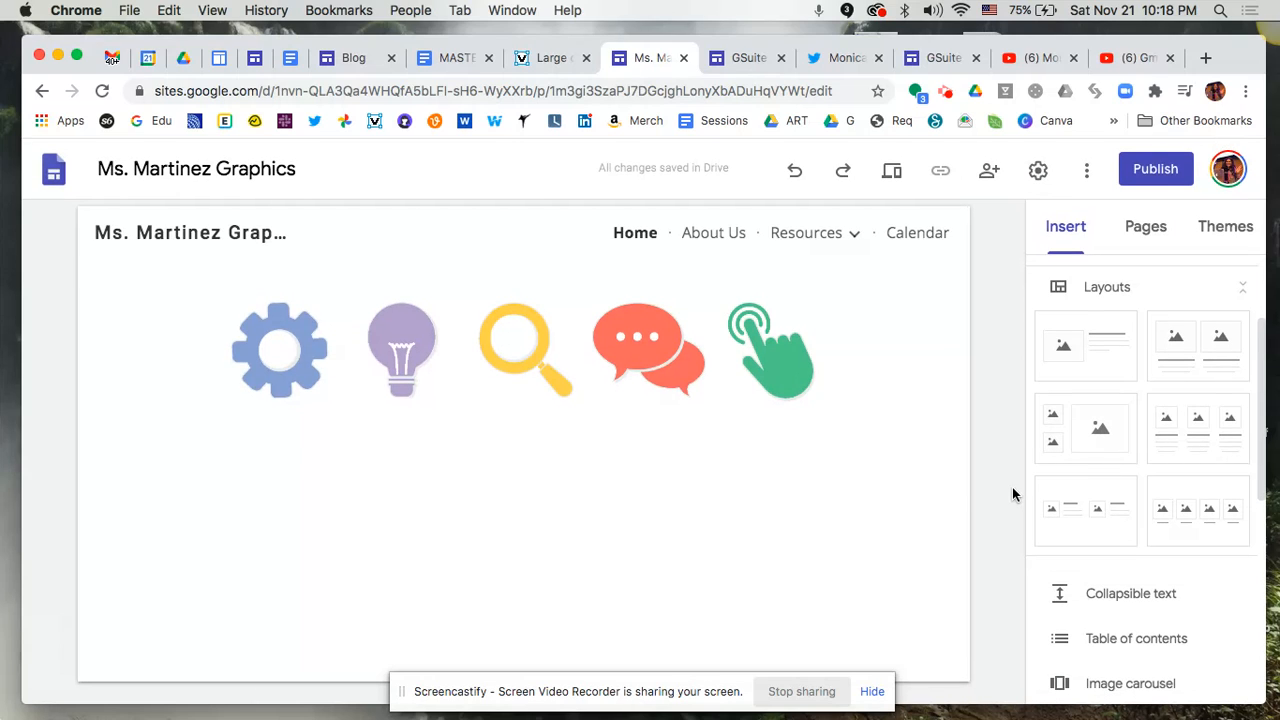
pyautogui.moveTo(408, 372)
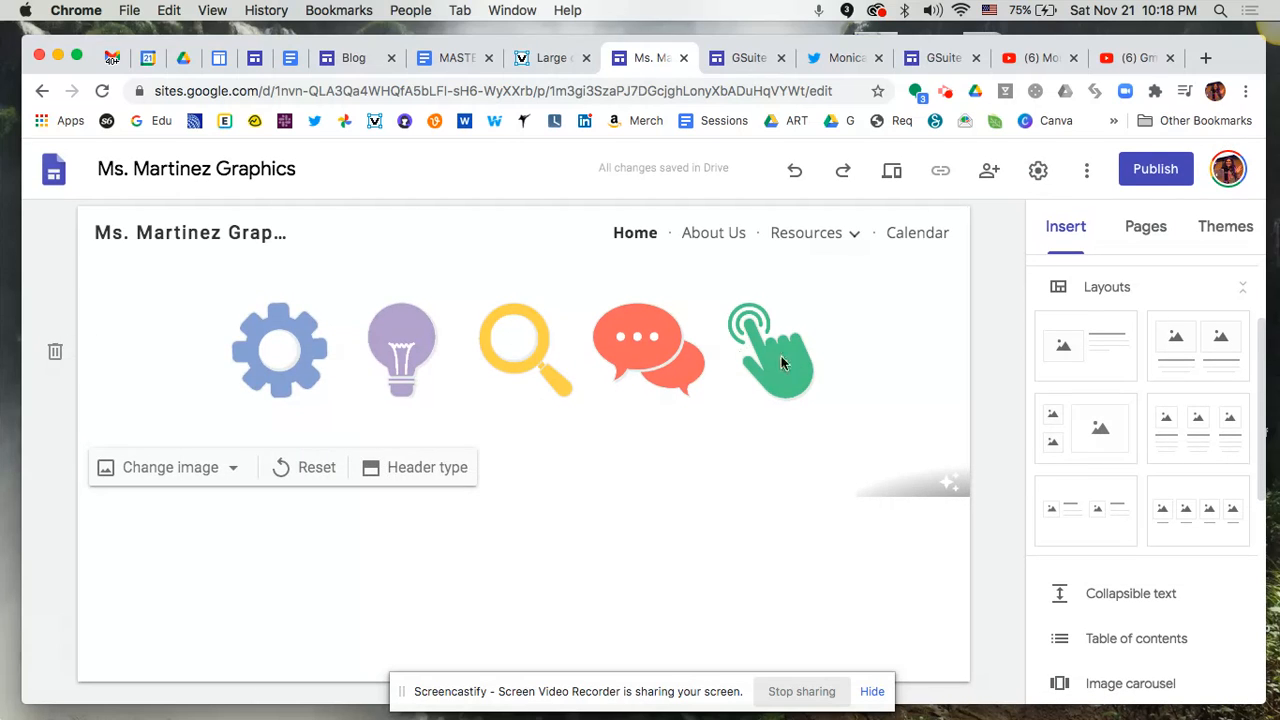
pyautogui.moveTo(184, 224)
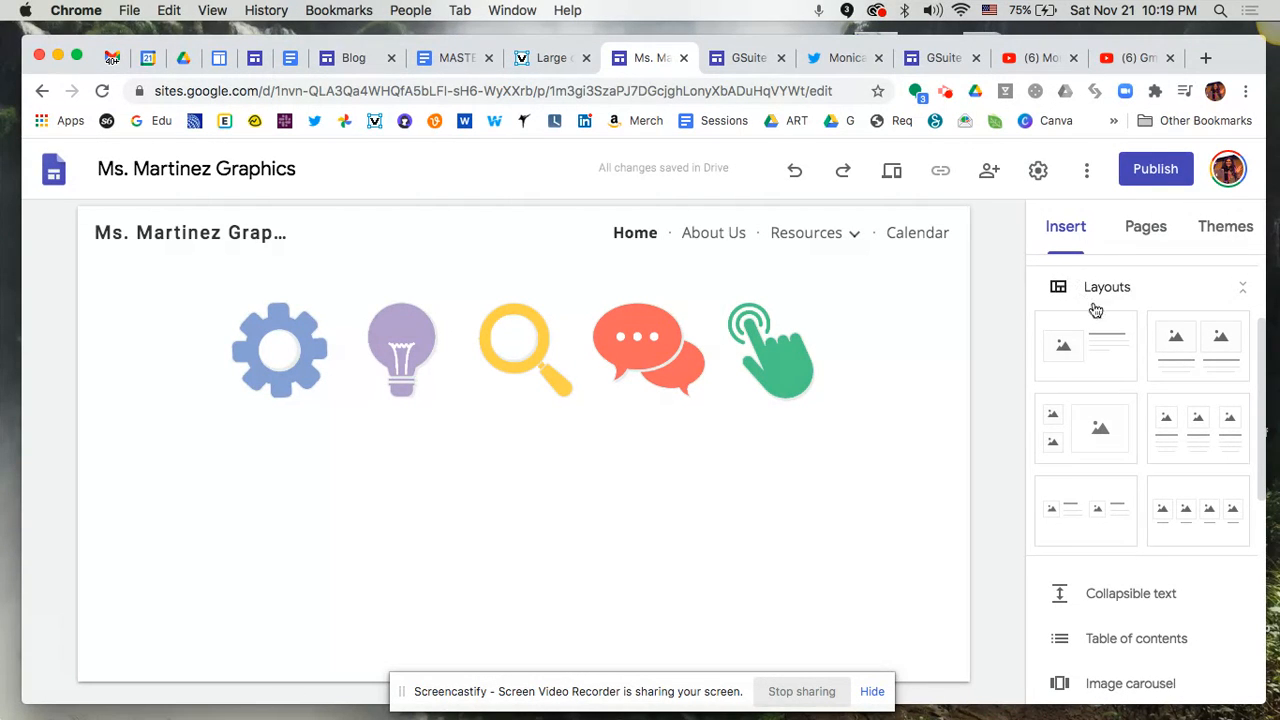
pyautogui.click(1090, 357)
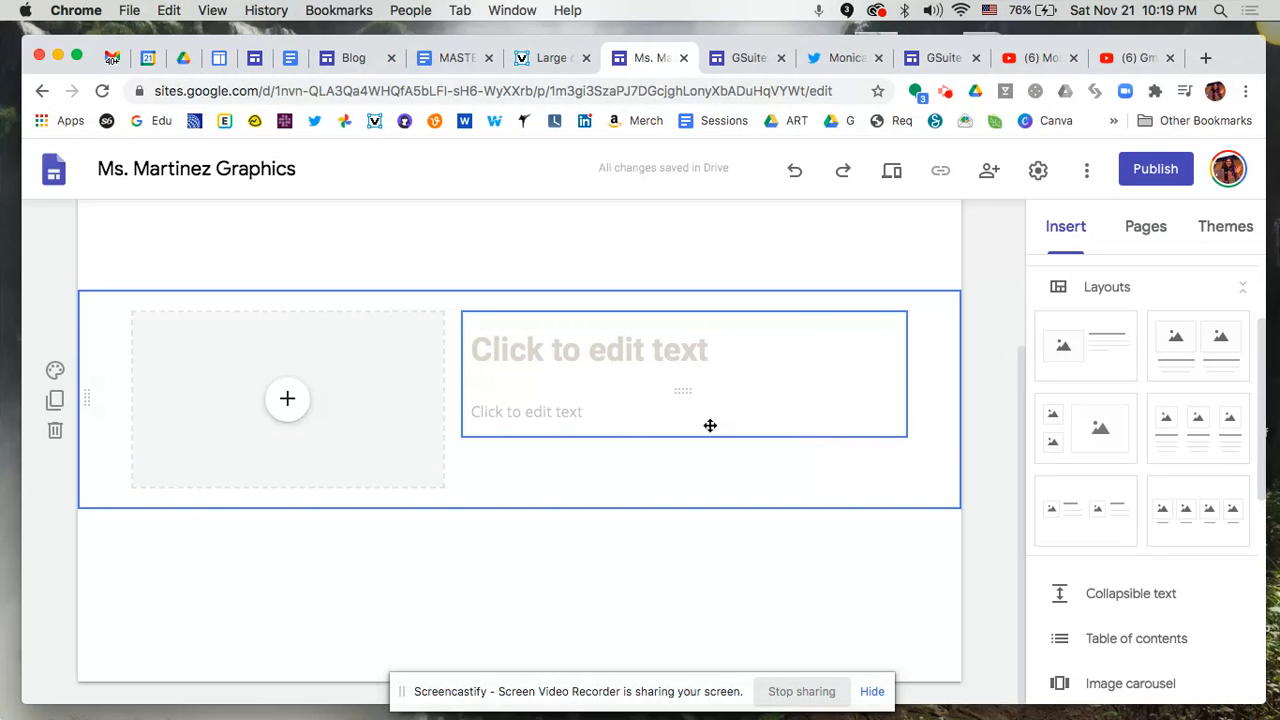
# Upload Create Text-01.png from the Creativity folder in Instagram Carousels into the layout's image placeholder
pyautogui.click(288, 403)
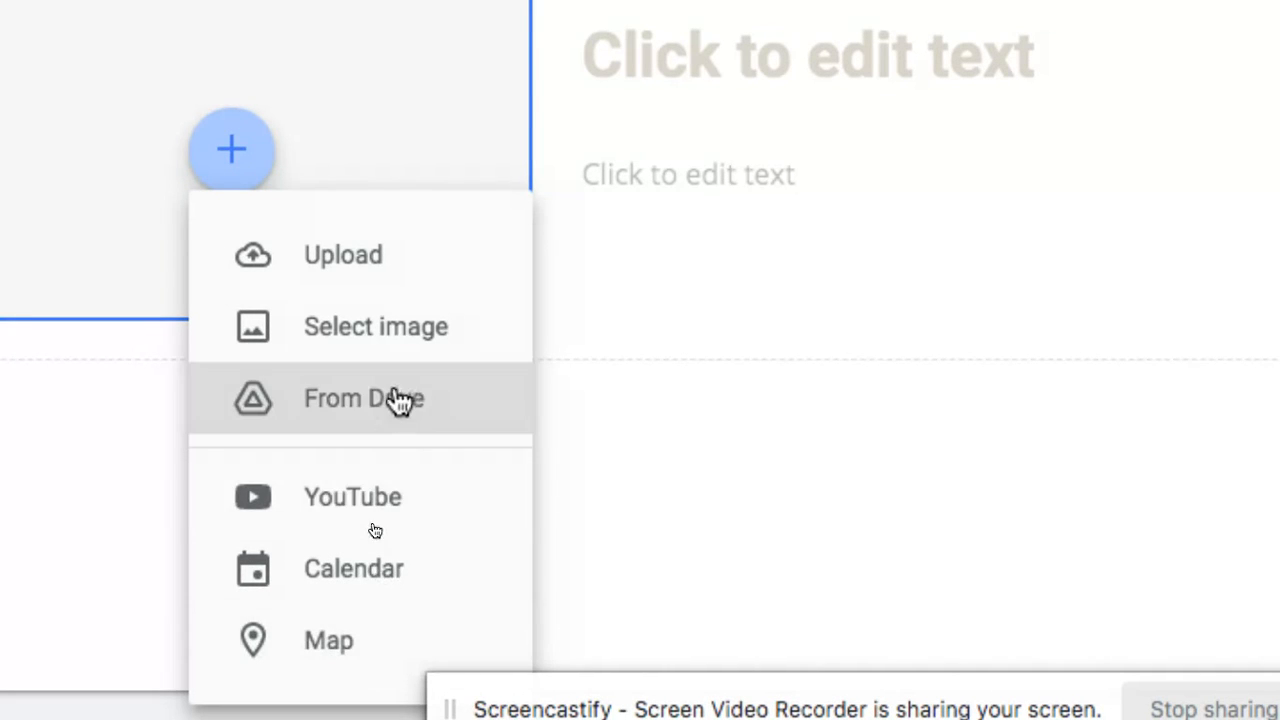
pyautogui.click(391, 258)
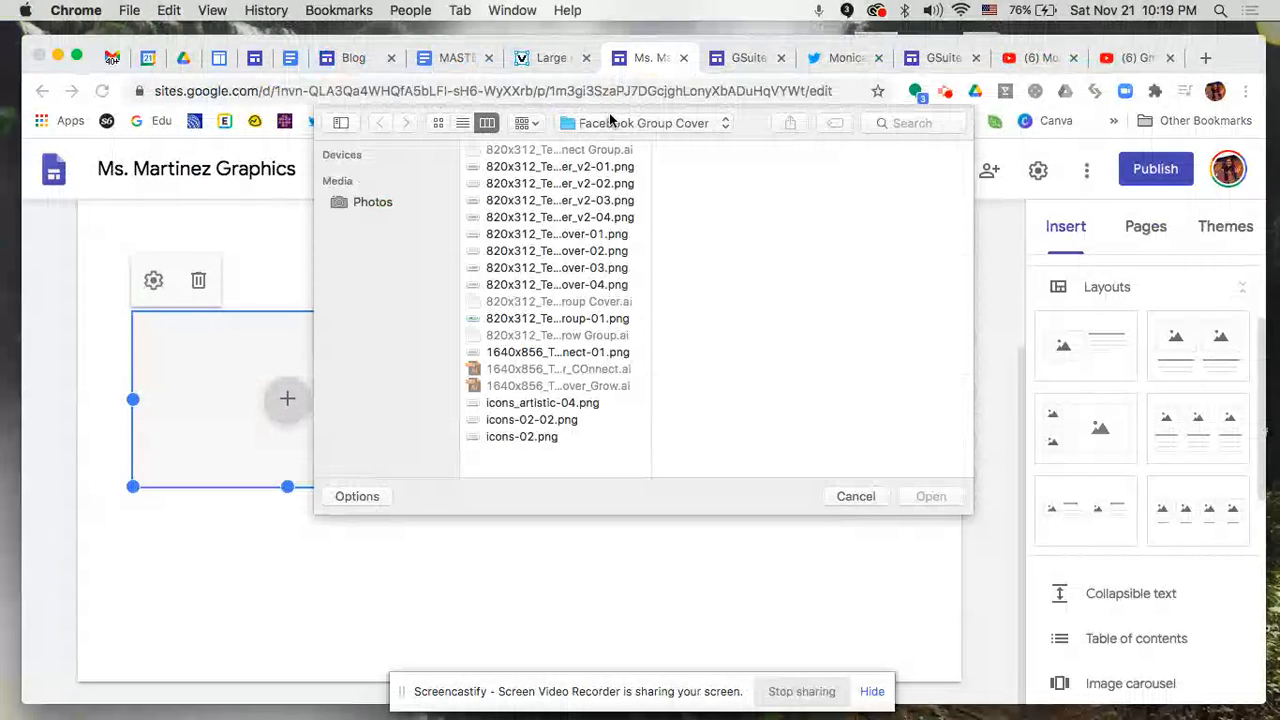
pyautogui.click(613, 122)
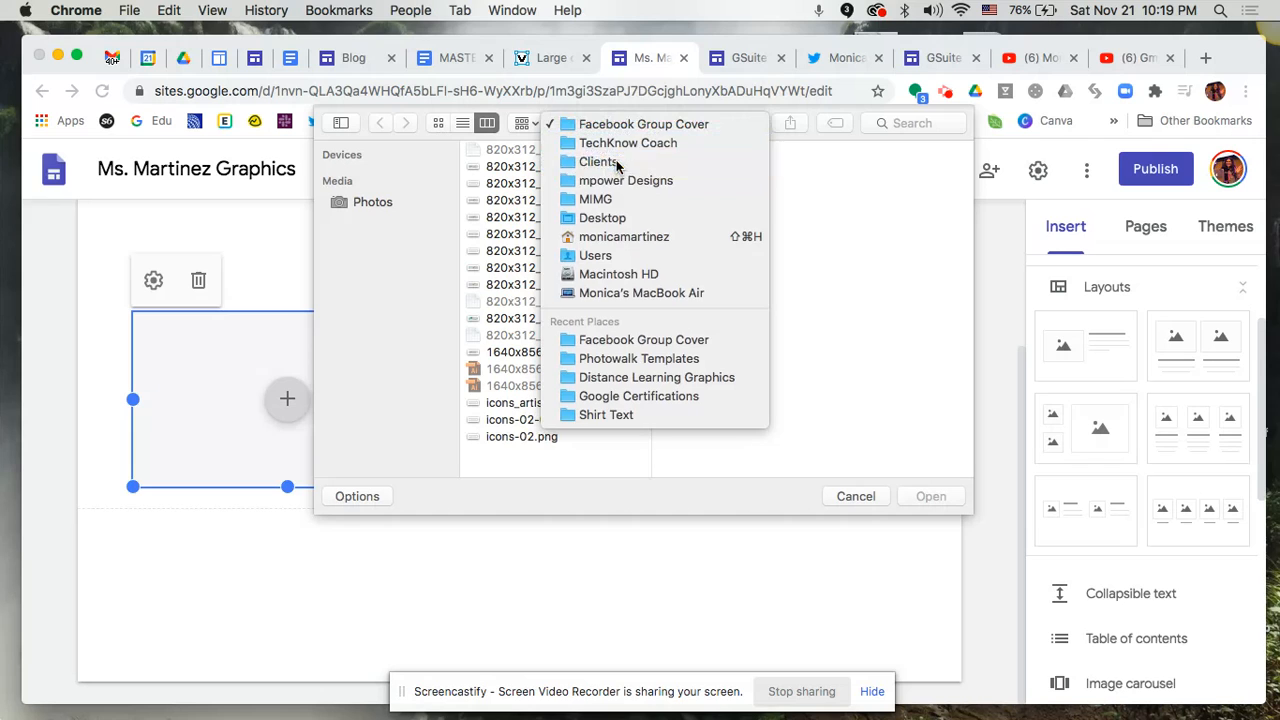
pyautogui.click(615, 161)
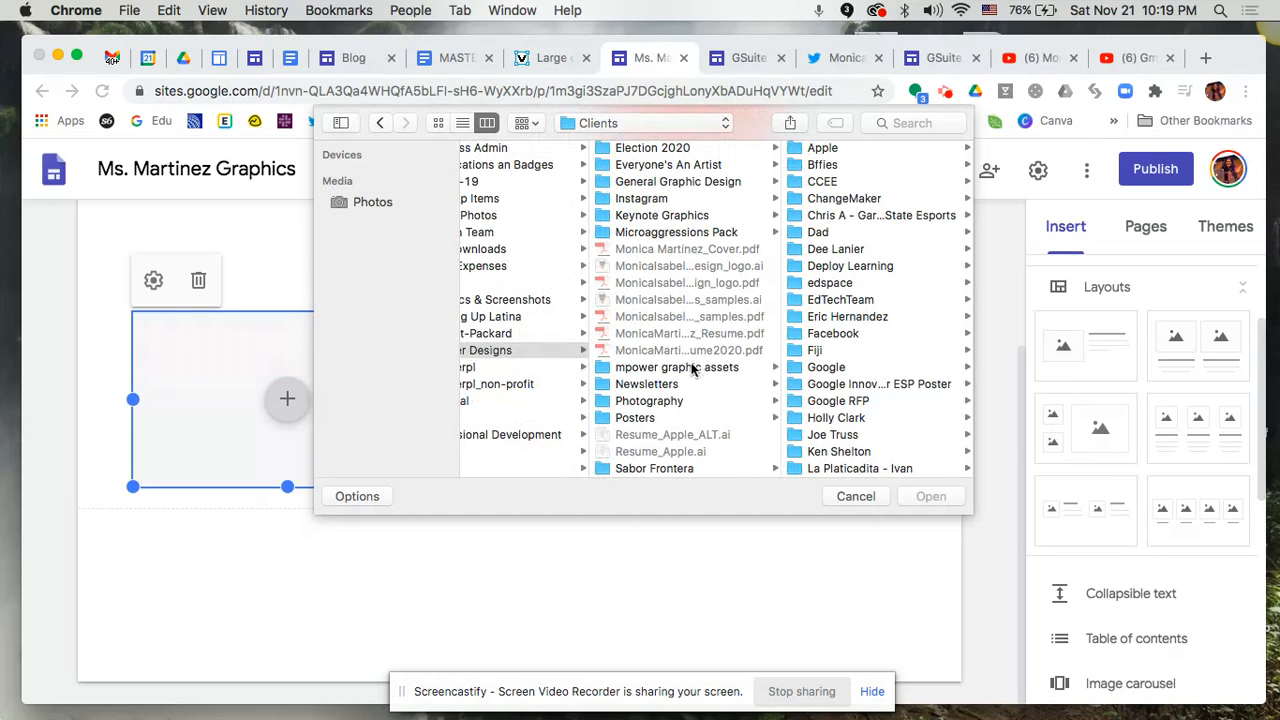
pyautogui.click(645, 198)
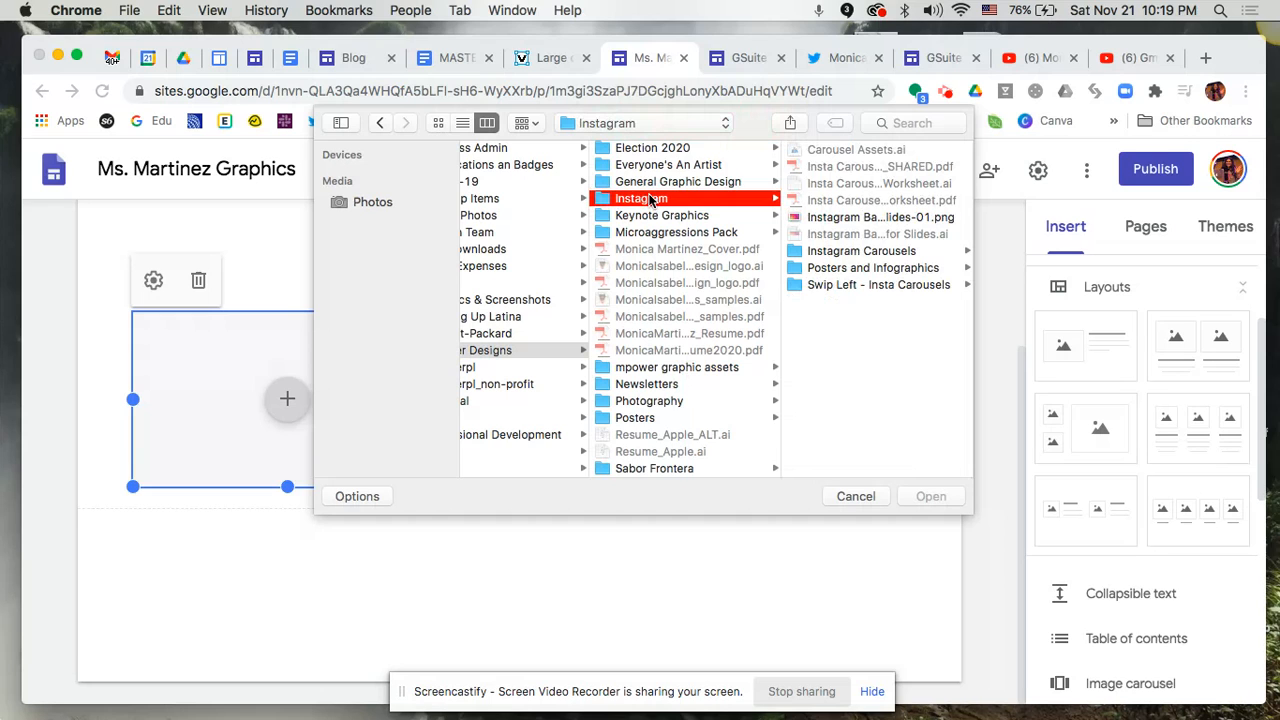
pyautogui.click(843, 251)
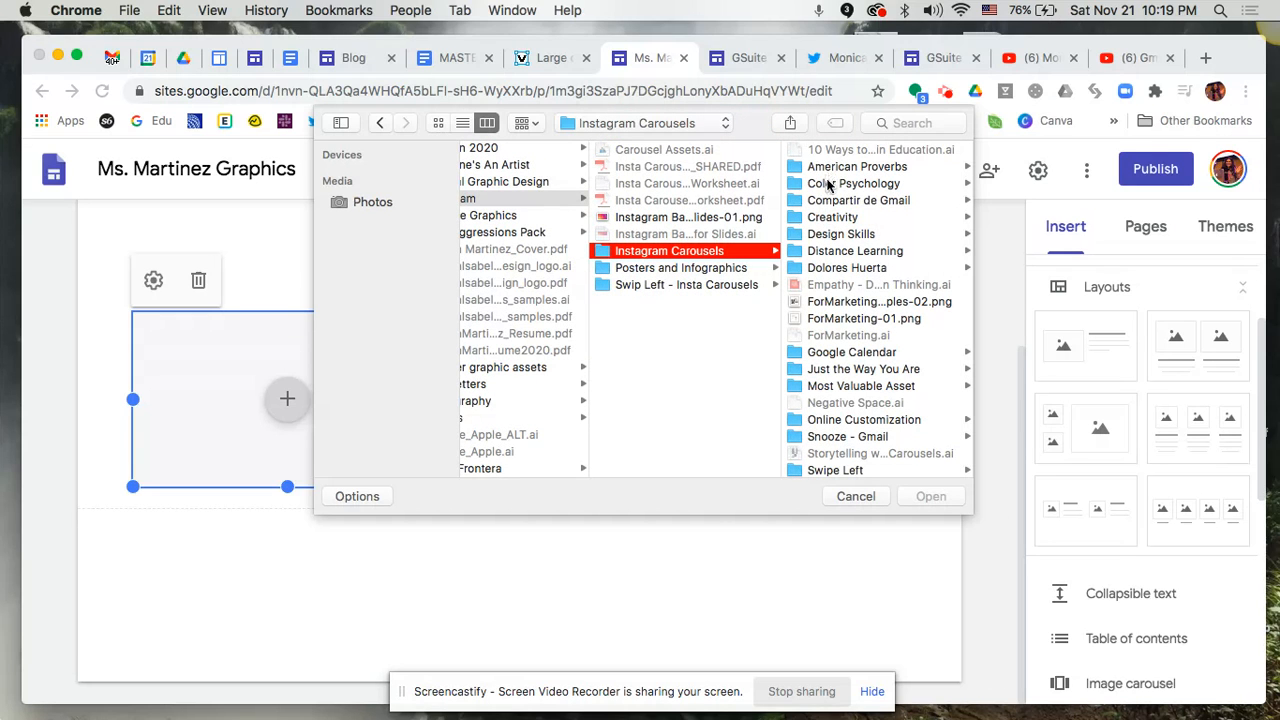
pyautogui.click(829, 234)
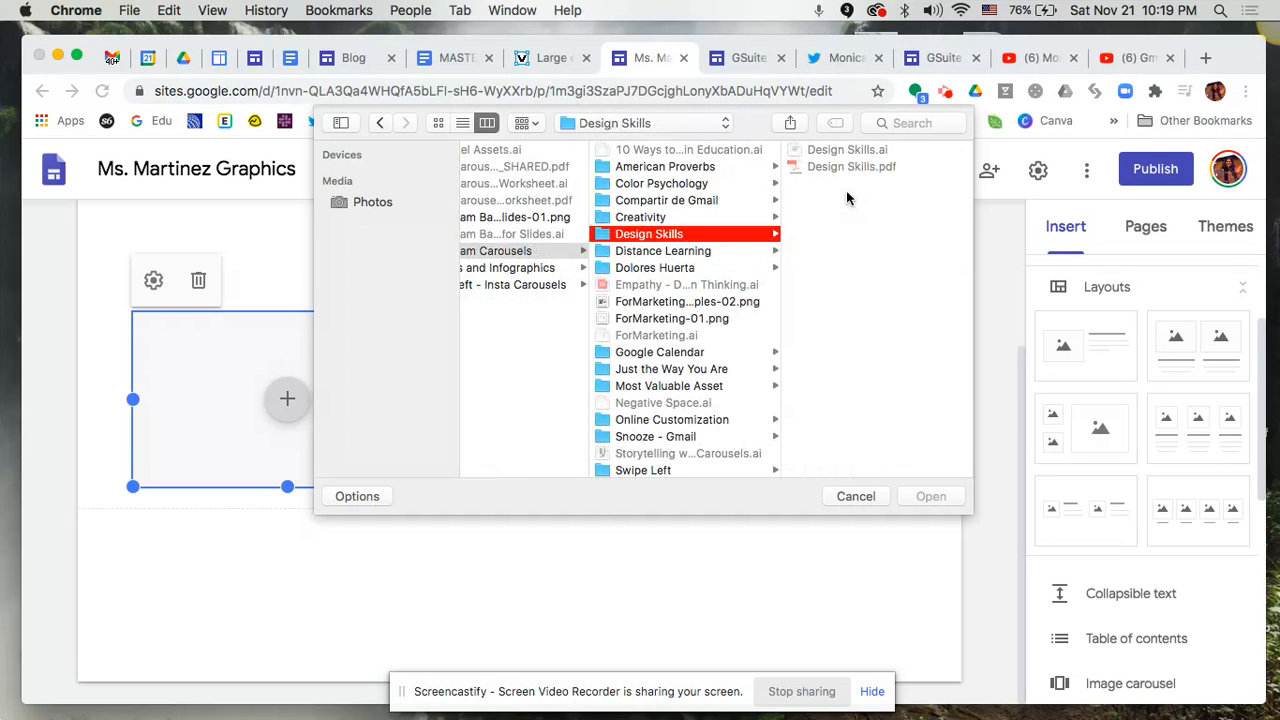
pyautogui.click(628, 219)
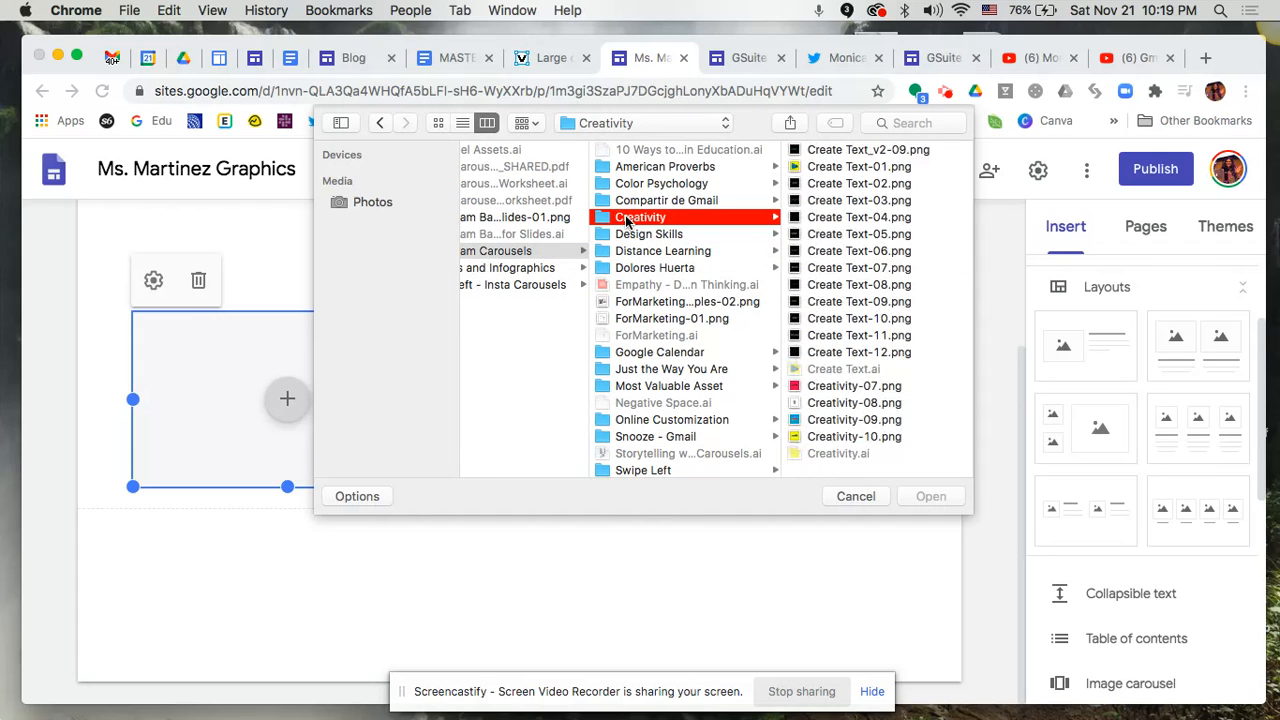
pyautogui.click(828, 168)
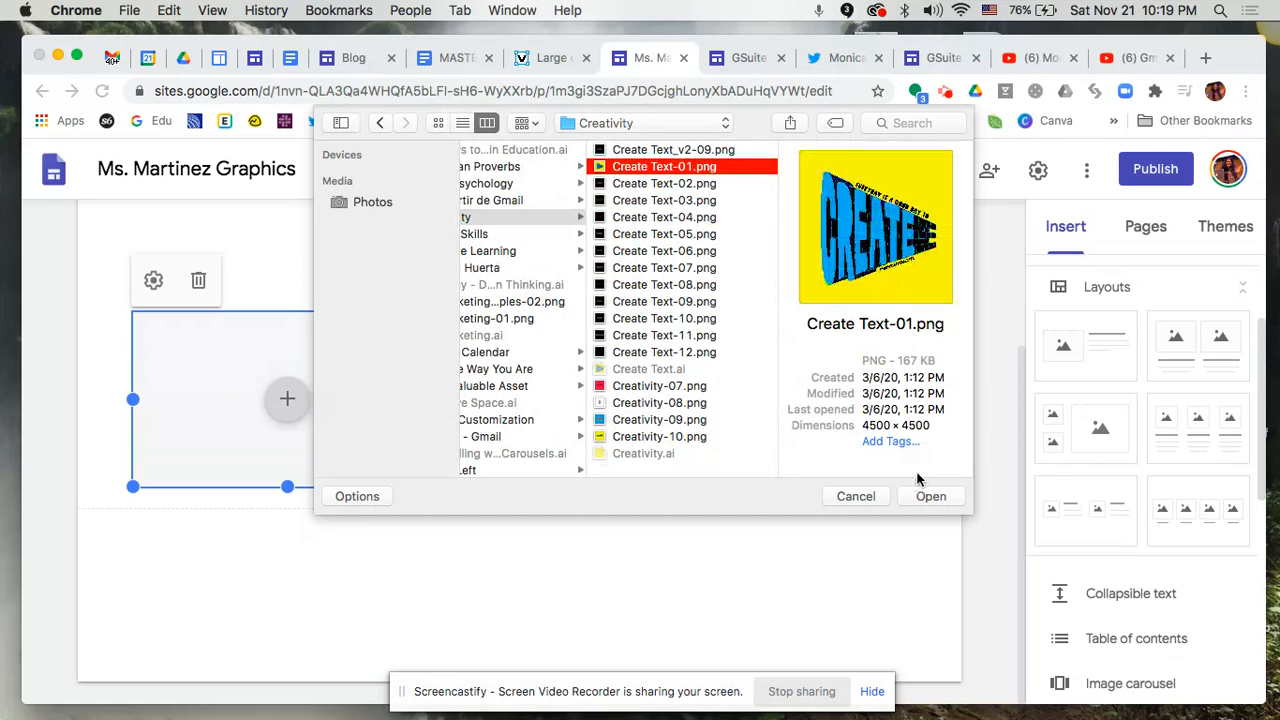
pyautogui.click(930, 496)
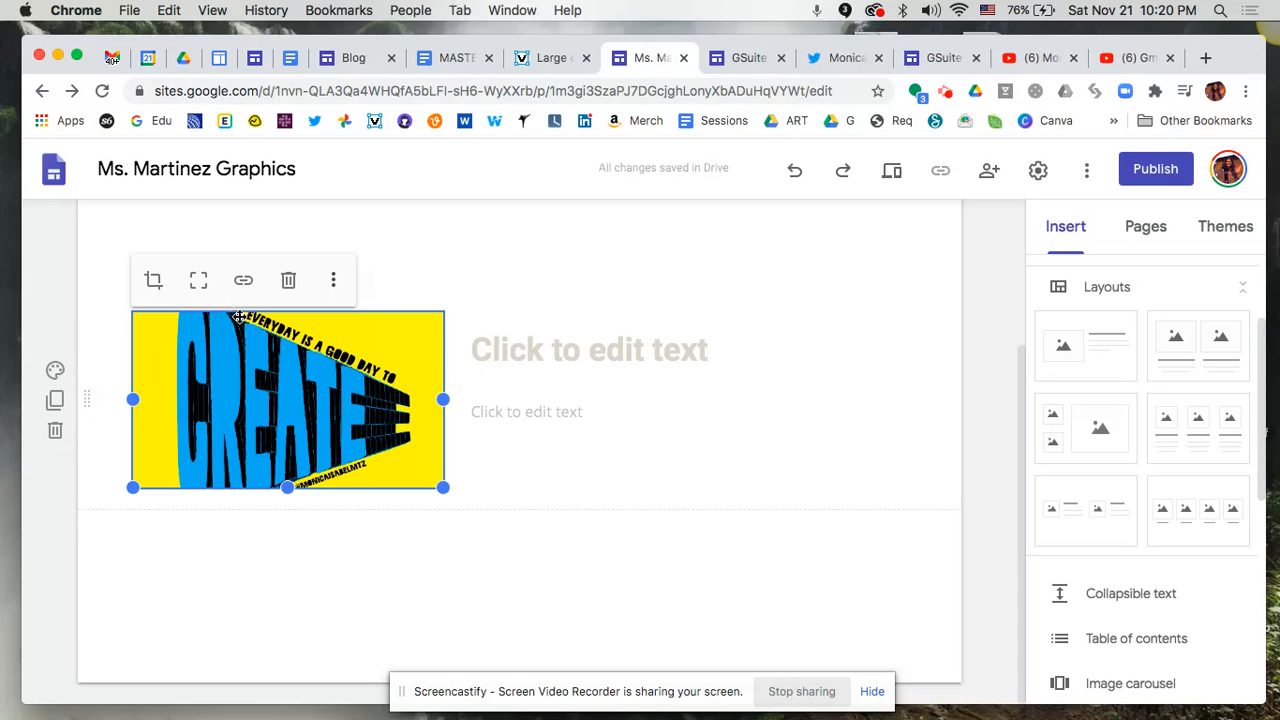
# Resize the CREATE image to a smaller, roughly square frame and move it closer to the text beside it
pyautogui.moveTo(288, 487); pyautogui.dragTo(290, 567)
pyautogui.moveTo(443, 440); pyautogui.dragTo(376, 445)
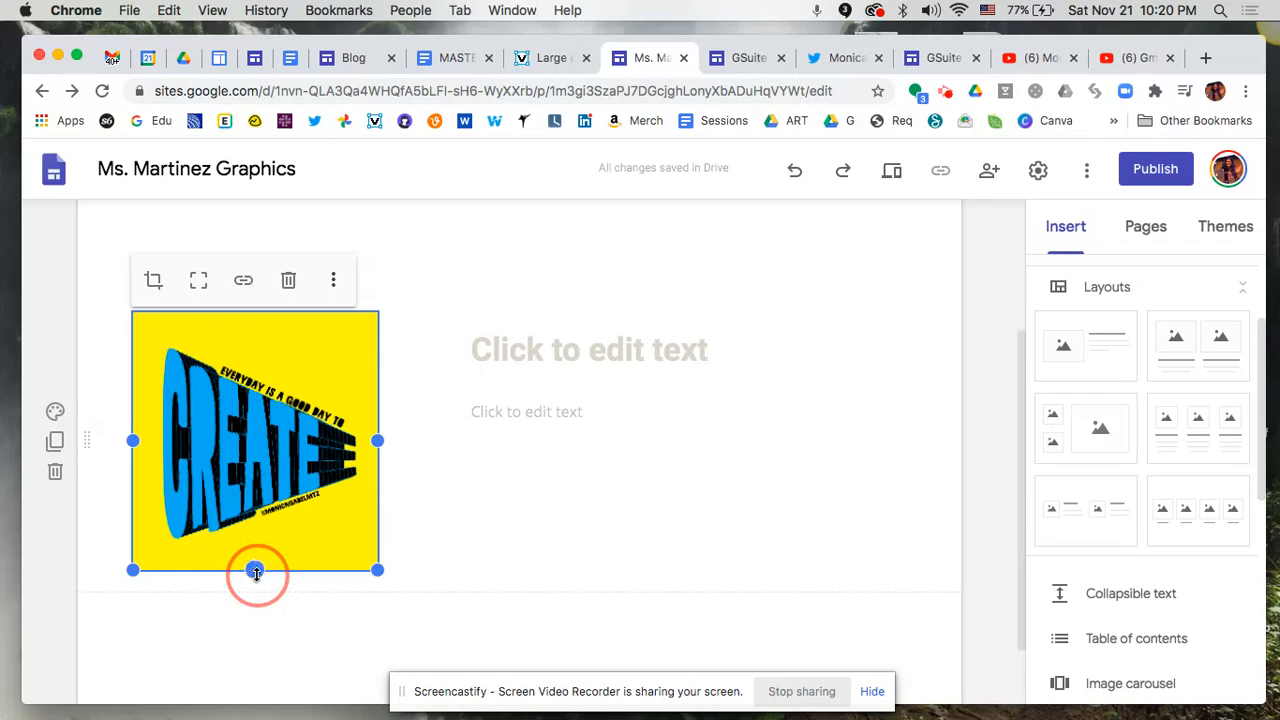
pyautogui.moveTo(255, 570); pyautogui.dragTo(255, 522)
pyautogui.click(193, 453)
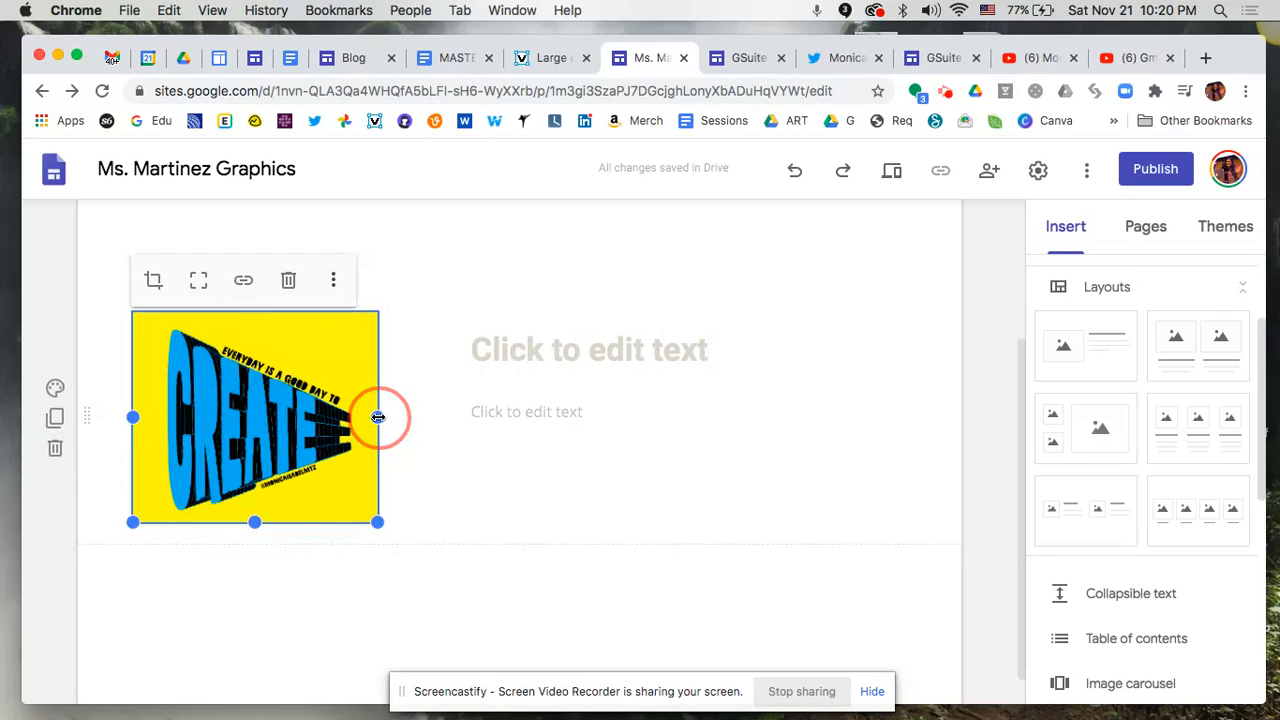
pyautogui.moveTo(377, 417); pyautogui.dragTo(311, 418)
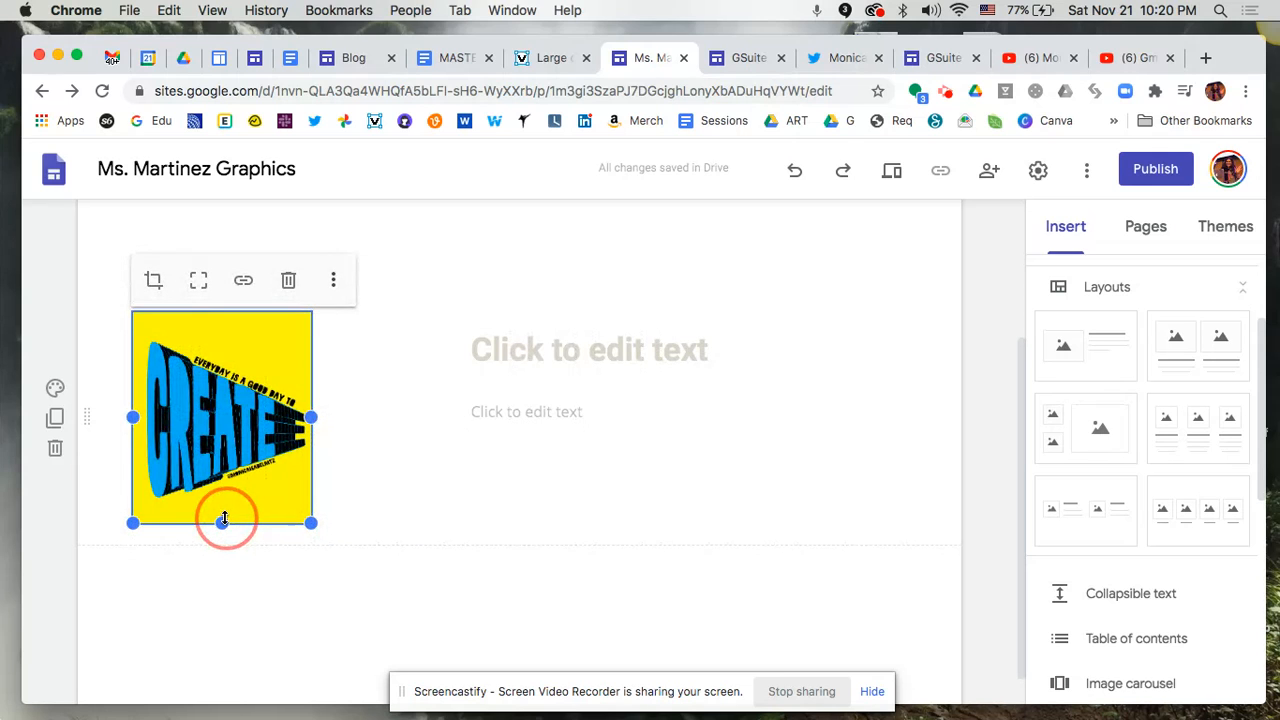
pyautogui.moveTo(221, 523); pyautogui.dragTo(220, 491)
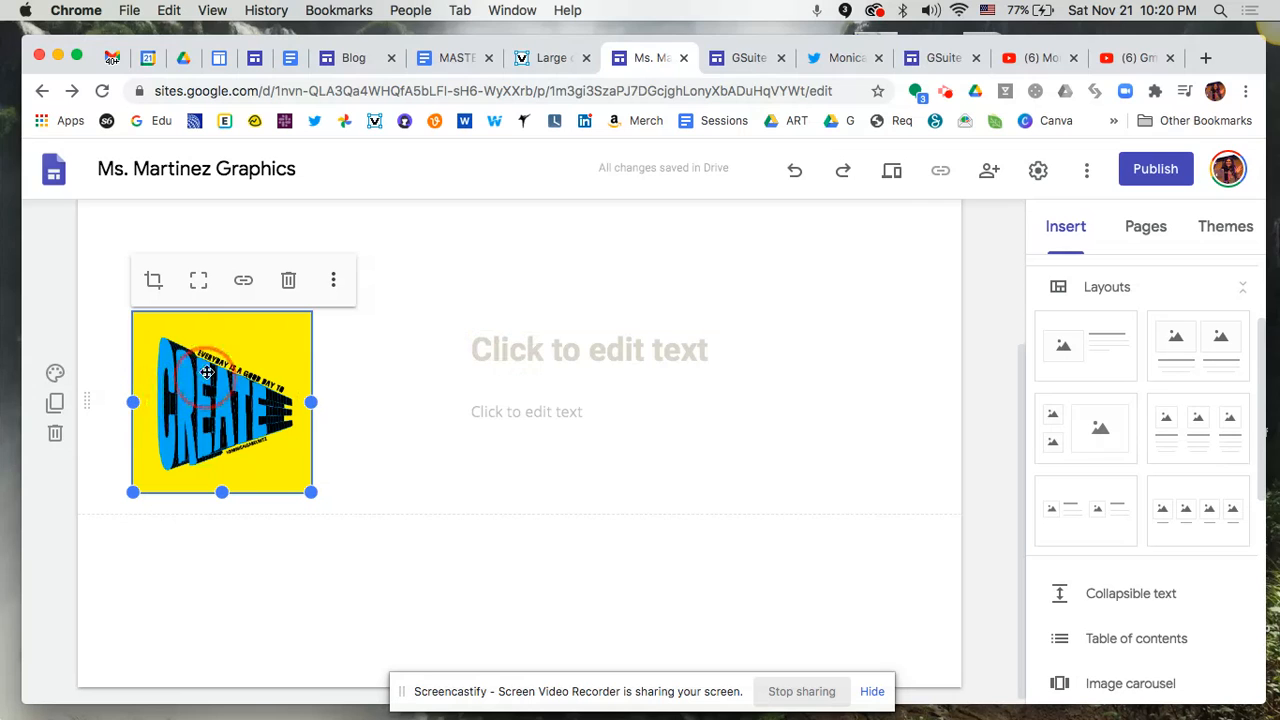
pyautogui.moveTo(214, 368); pyautogui.dragTo(262, 393)
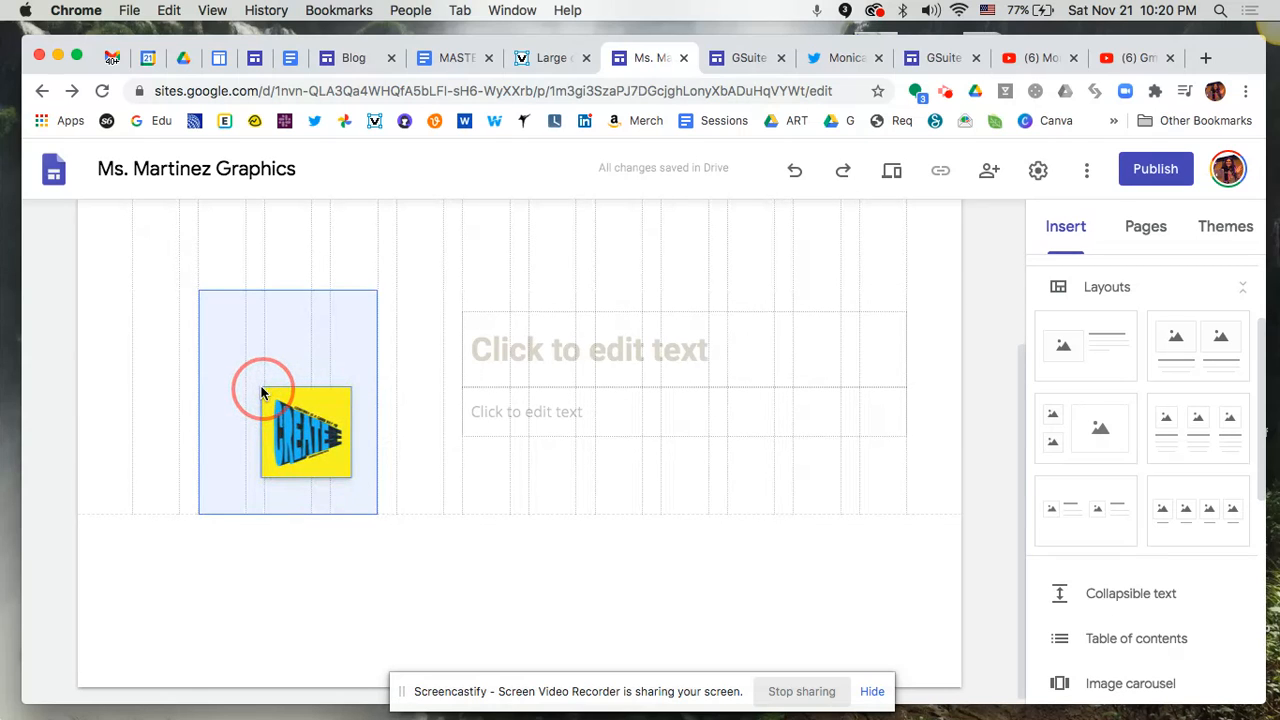
pyautogui.moveTo(266, 392); pyautogui.dragTo(277, 388)
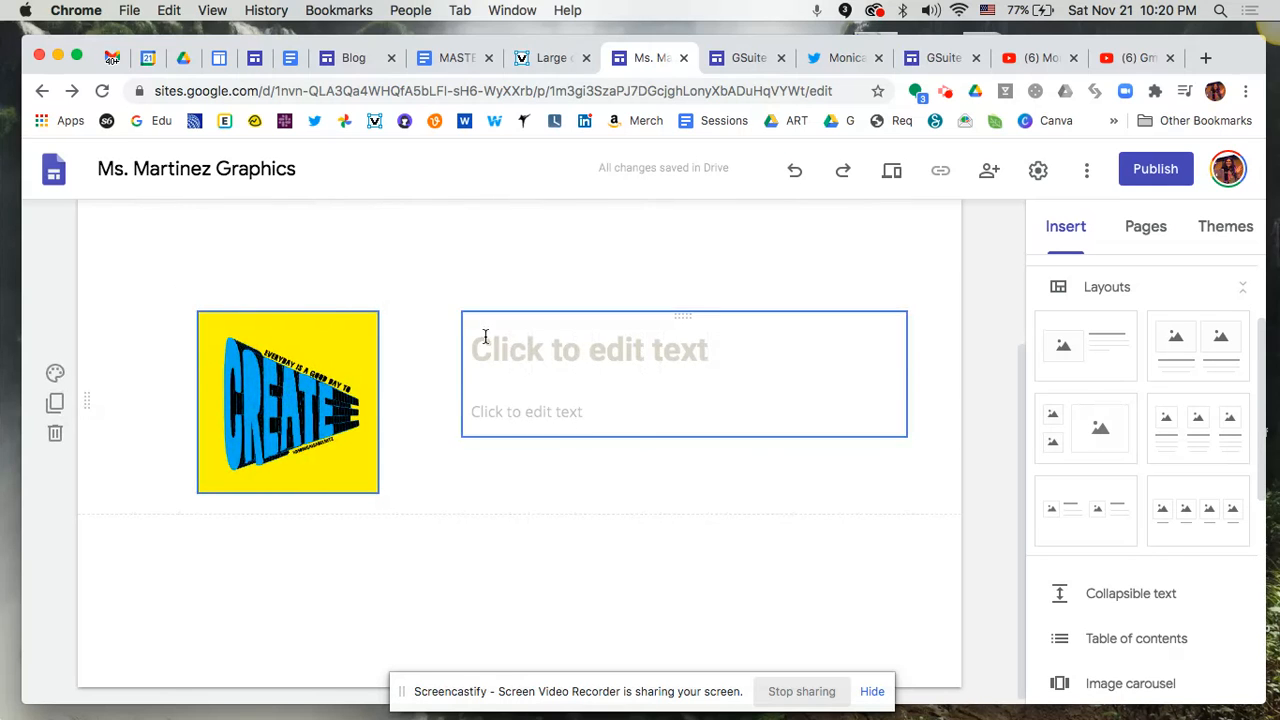
# Fill the layout's title with "Welcome to" plus the teacher's name, and its body text with "Graphics Site"
pyautogui.scroll(2, 486, 337)
pyautogui.scroll(-2, 419, 531)
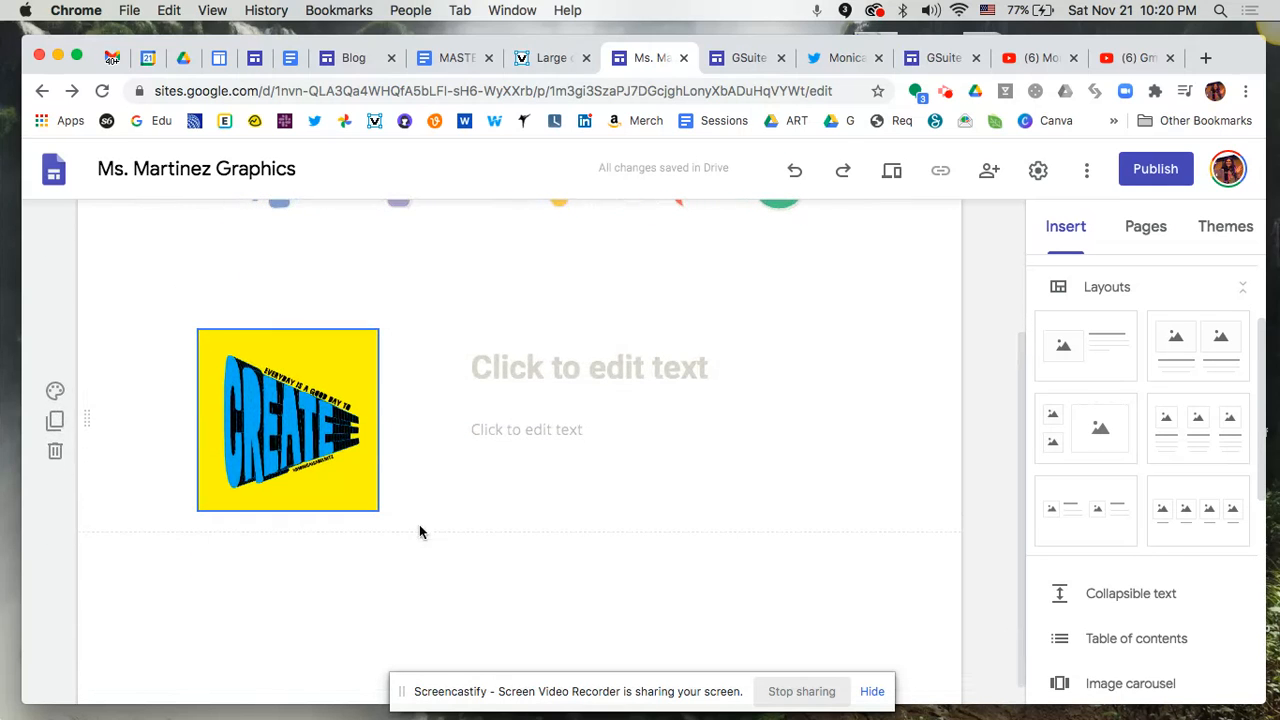
pyautogui.click(643, 365)
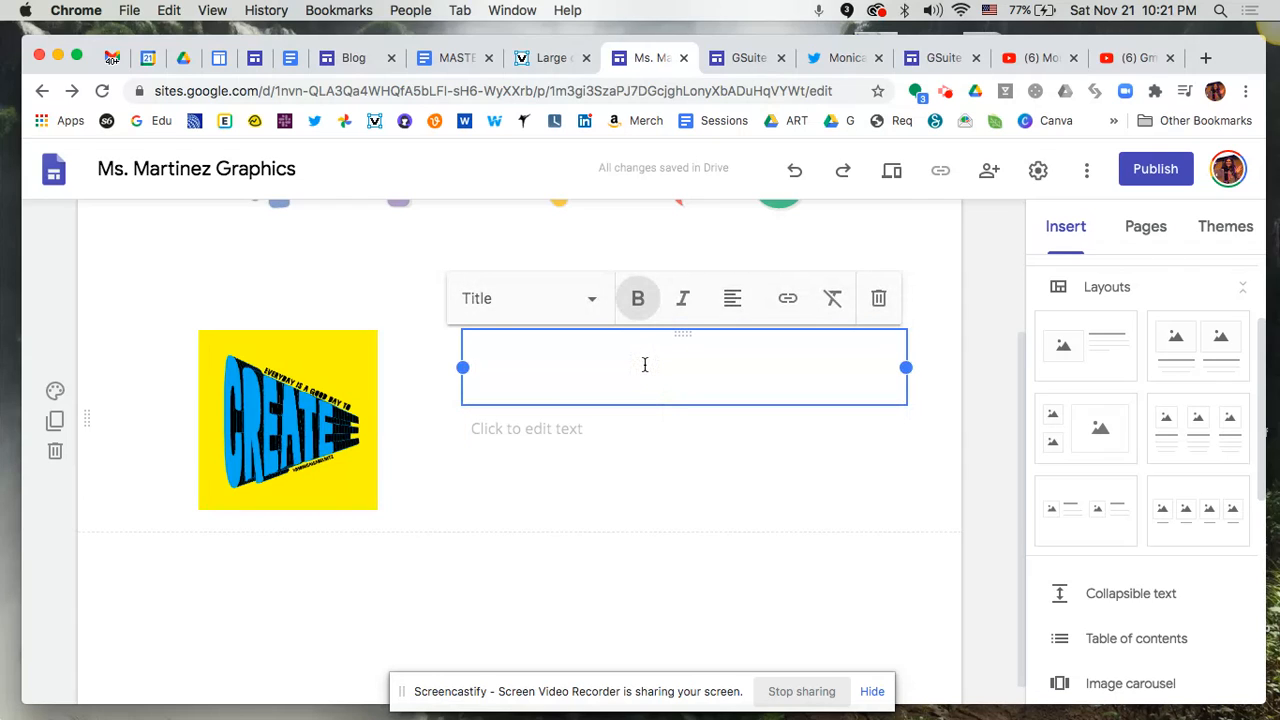
pyautogui.write('Welcome to Ms. Martinez')
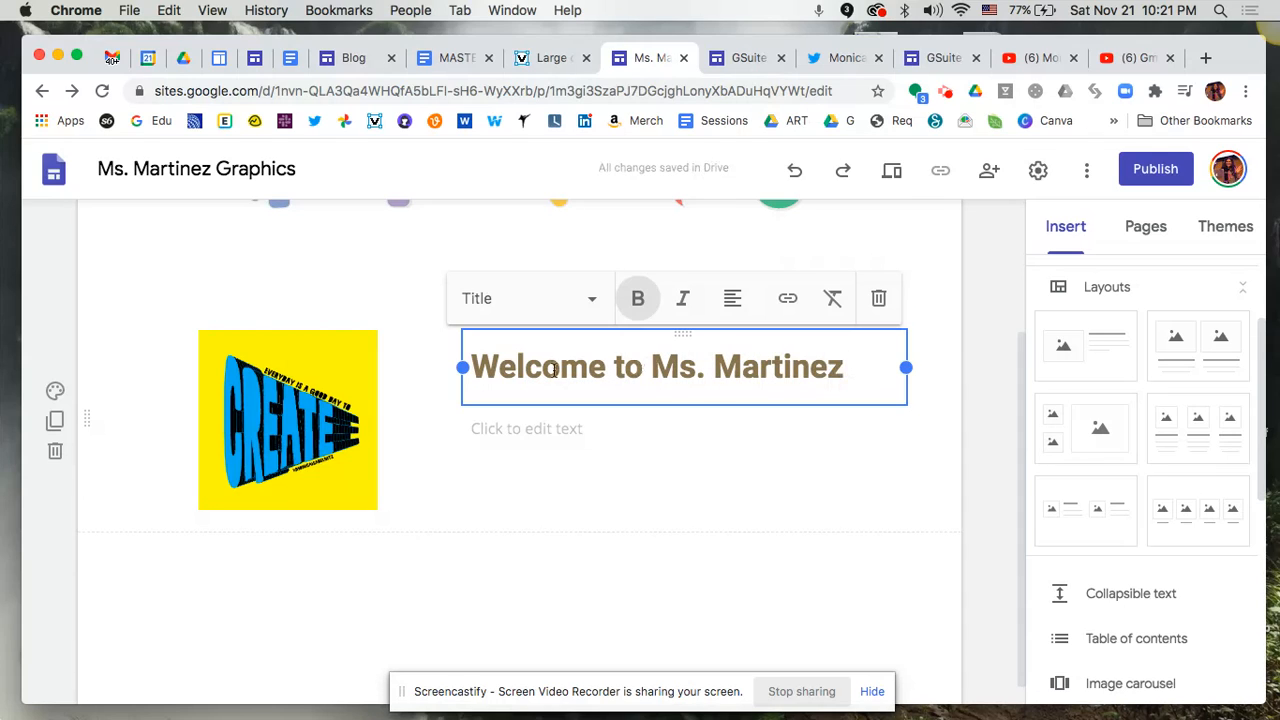
pyautogui.click(551, 432)
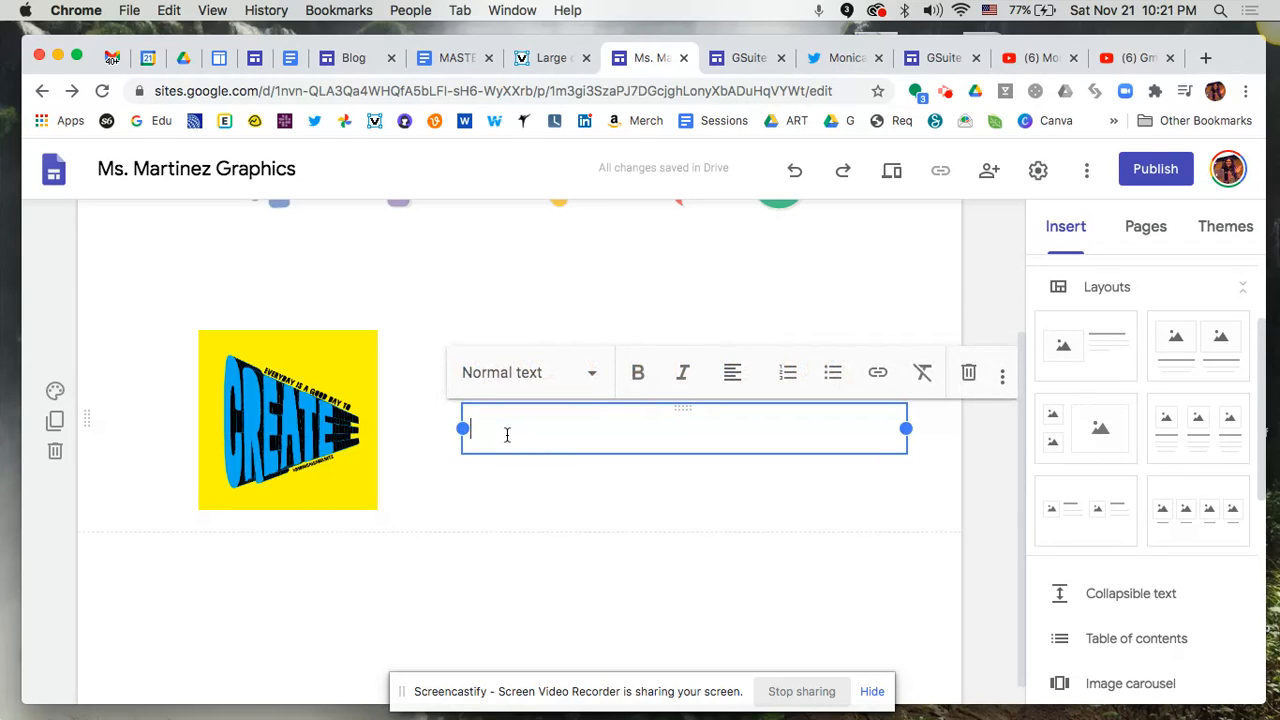
pyautogui.write('Graphics ')
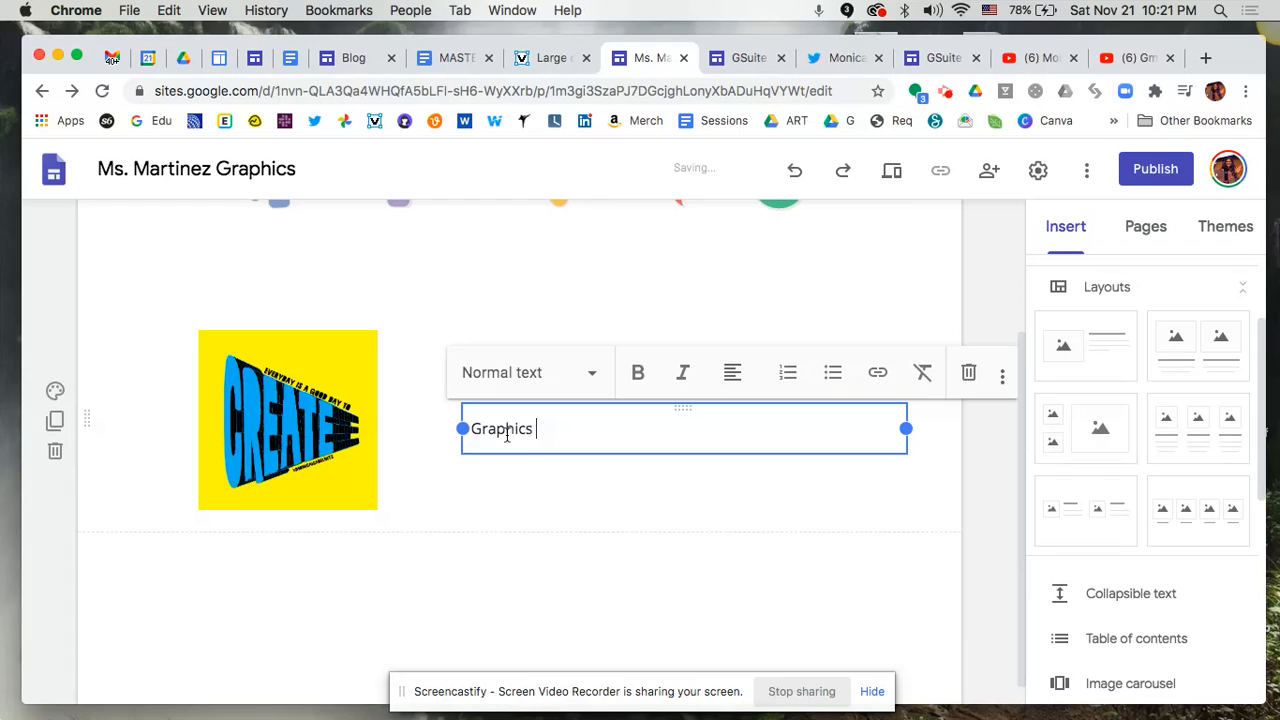
pyautogui.write('Site')
pyautogui.click(586, 517)
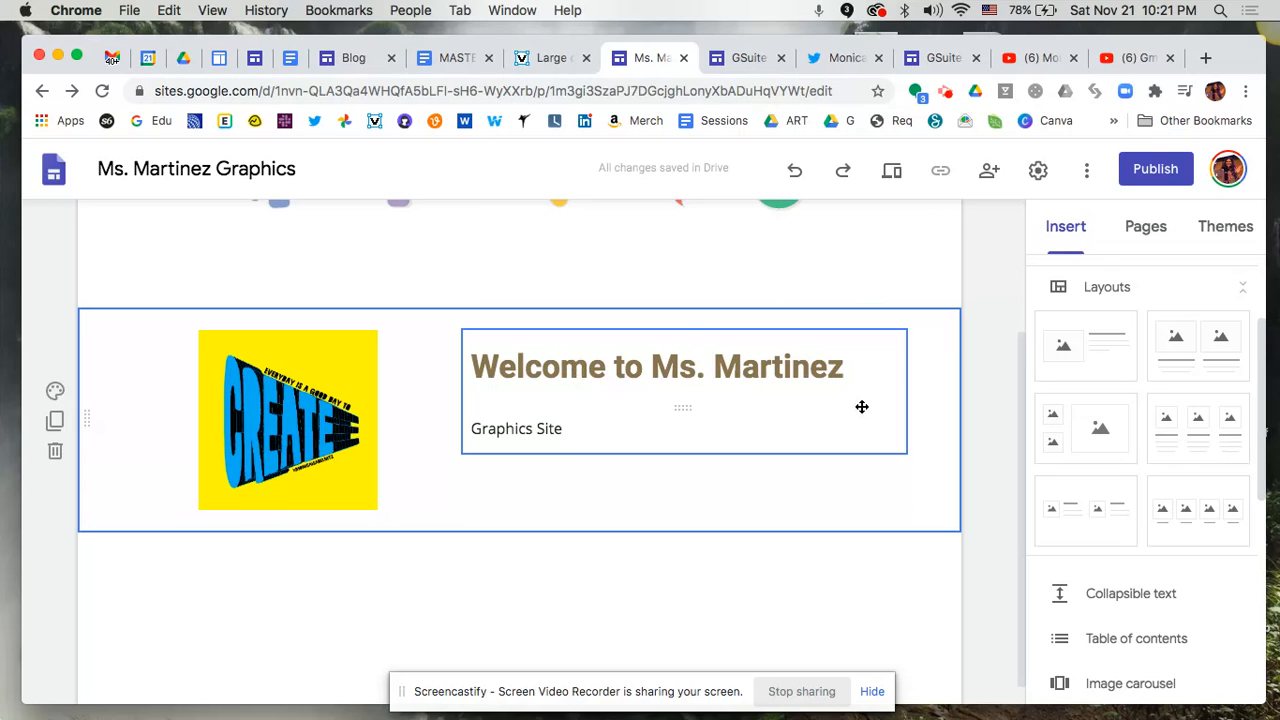
# Show the font style options of the Aristotle theme with the welcome title selected
pyautogui.click(1230, 232)
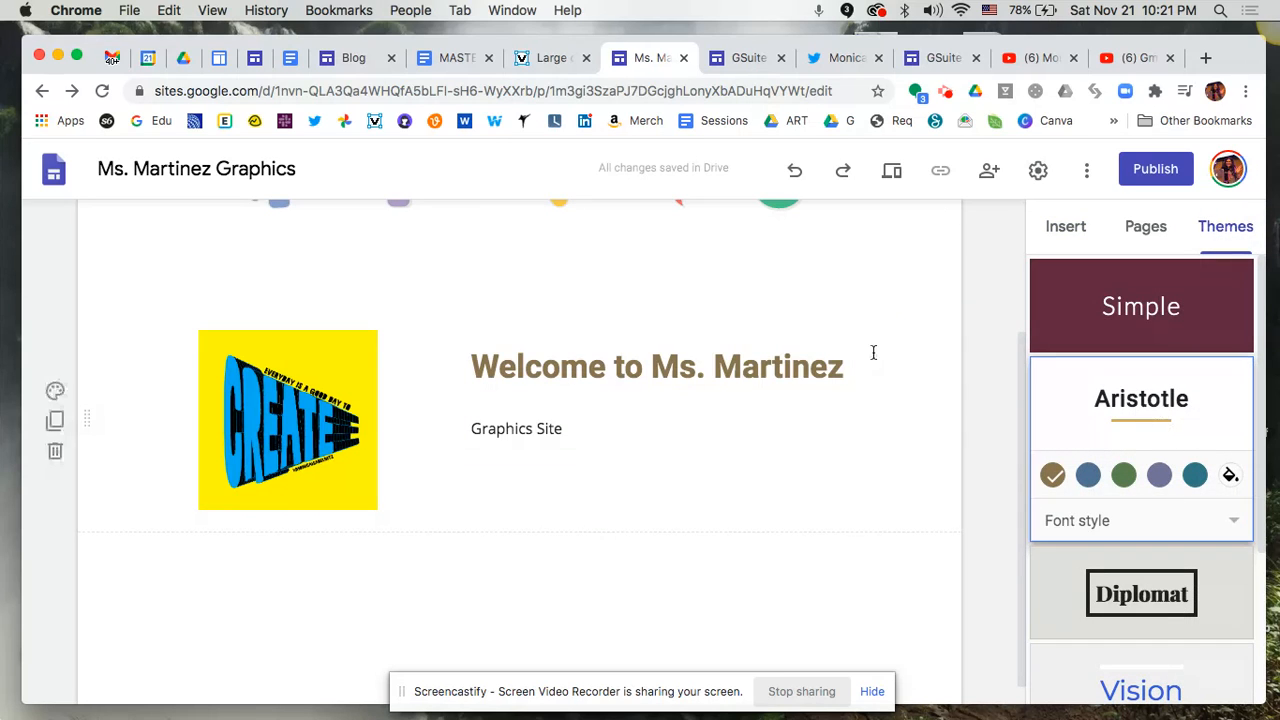
pyautogui.click(808, 369)
pyautogui.tripleClick(808, 369)
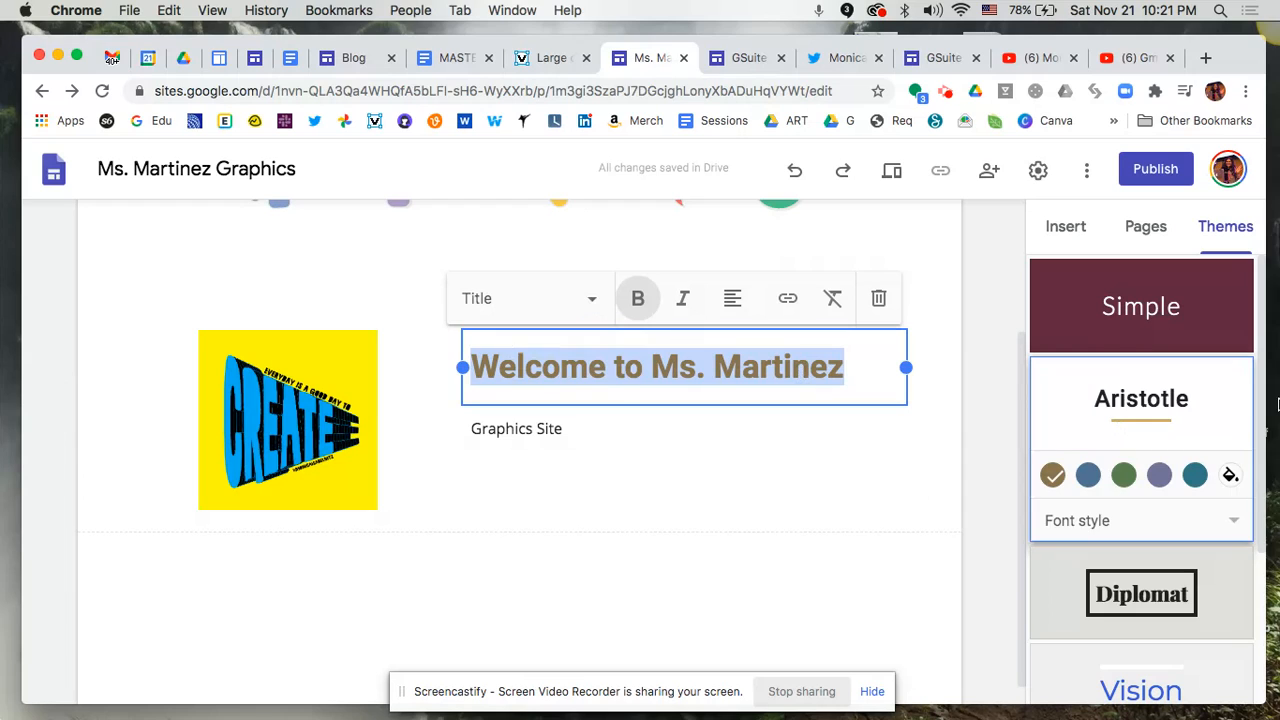
pyautogui.click(1230, 521)
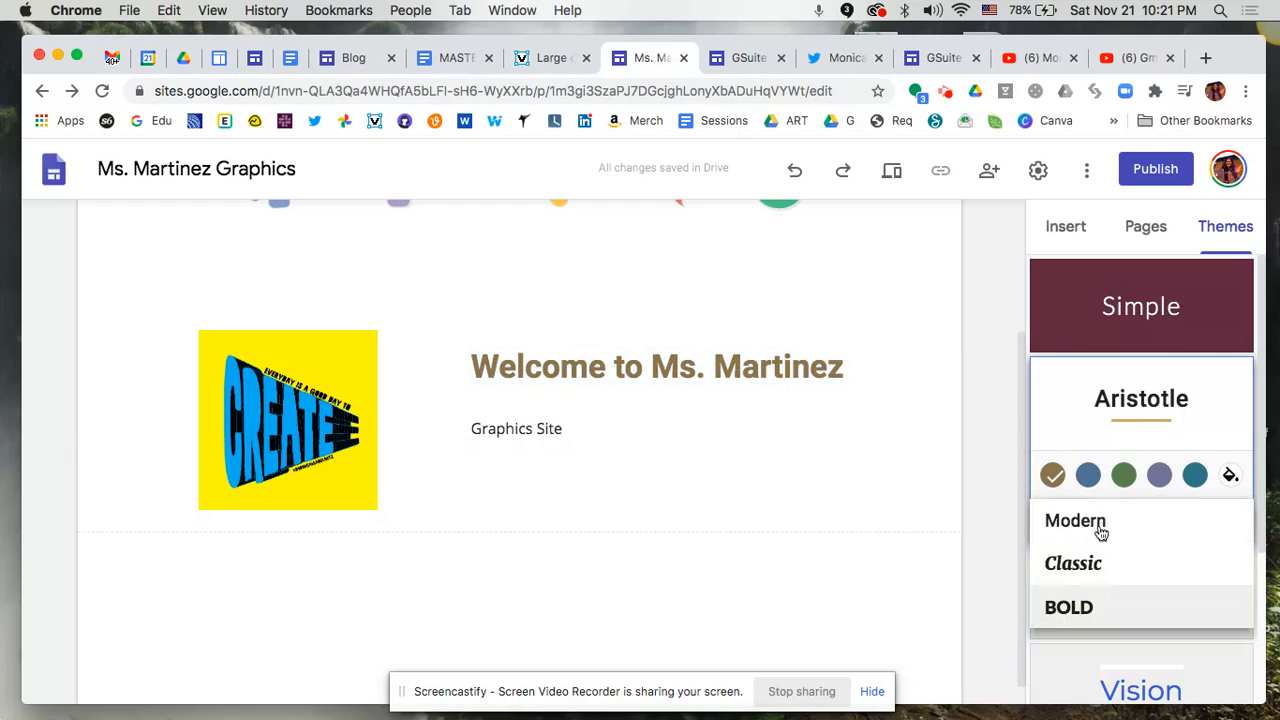
# Try the Normal text style on the whole welcome title, and set it back to the Title style
pyautogui.click(718, 370)
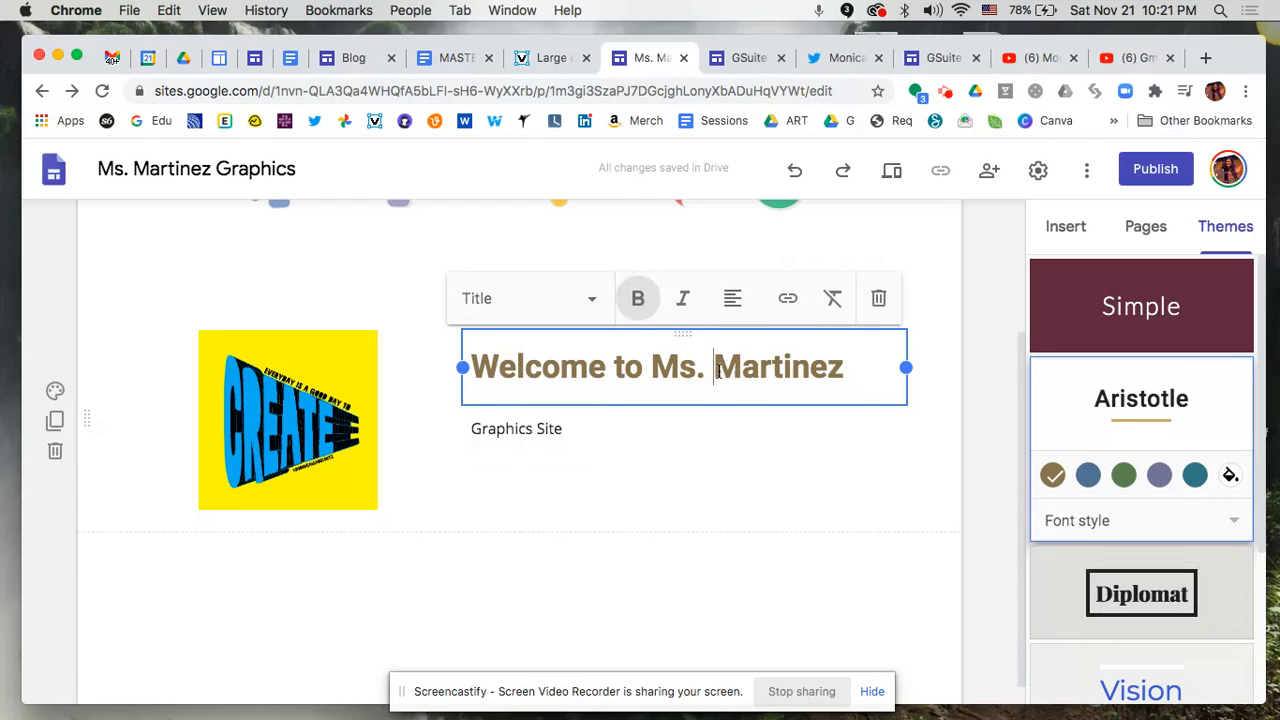
pyautogui.tripleClick(718, 371)
pyautogui.click(588, 302)
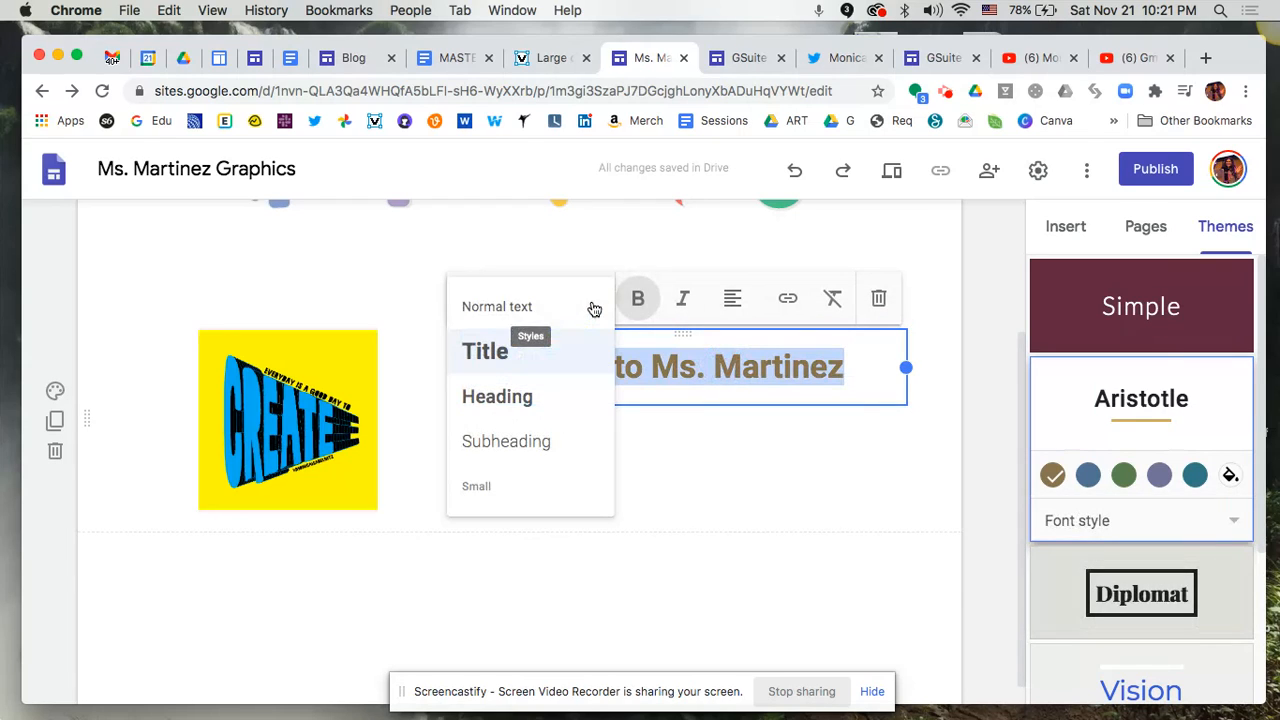
pyautogui.click(541, 310)
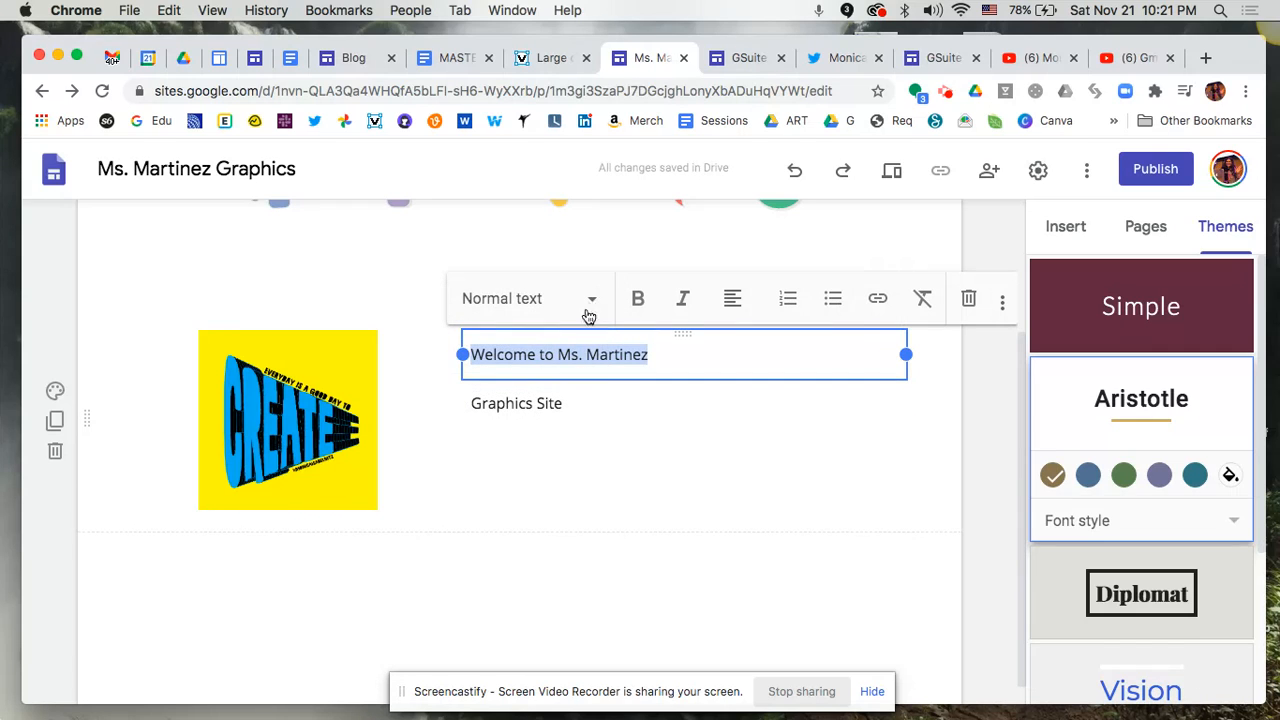
pyautogui.click(594, 305)
pyautogui.click(571, 364)
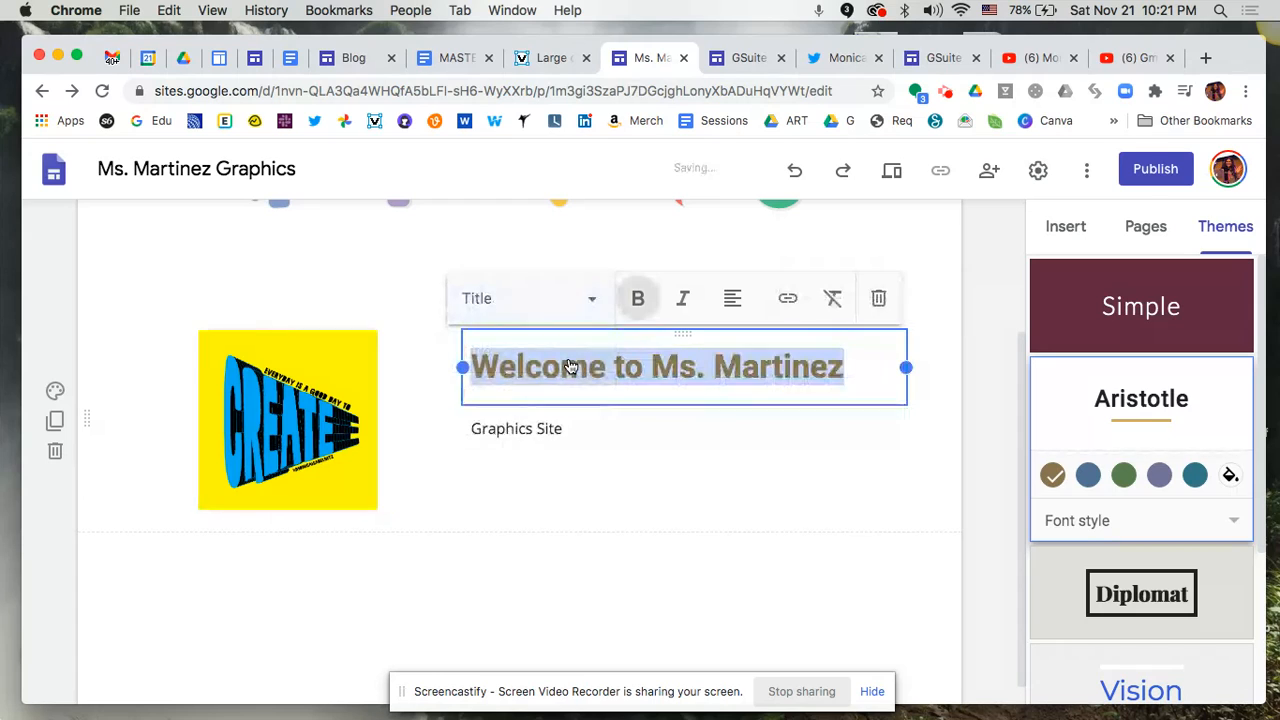
# Try the Heading, Subheading and Small styles on the welcome title, and set it back to the Title style
pyautogui.click(594, 300)
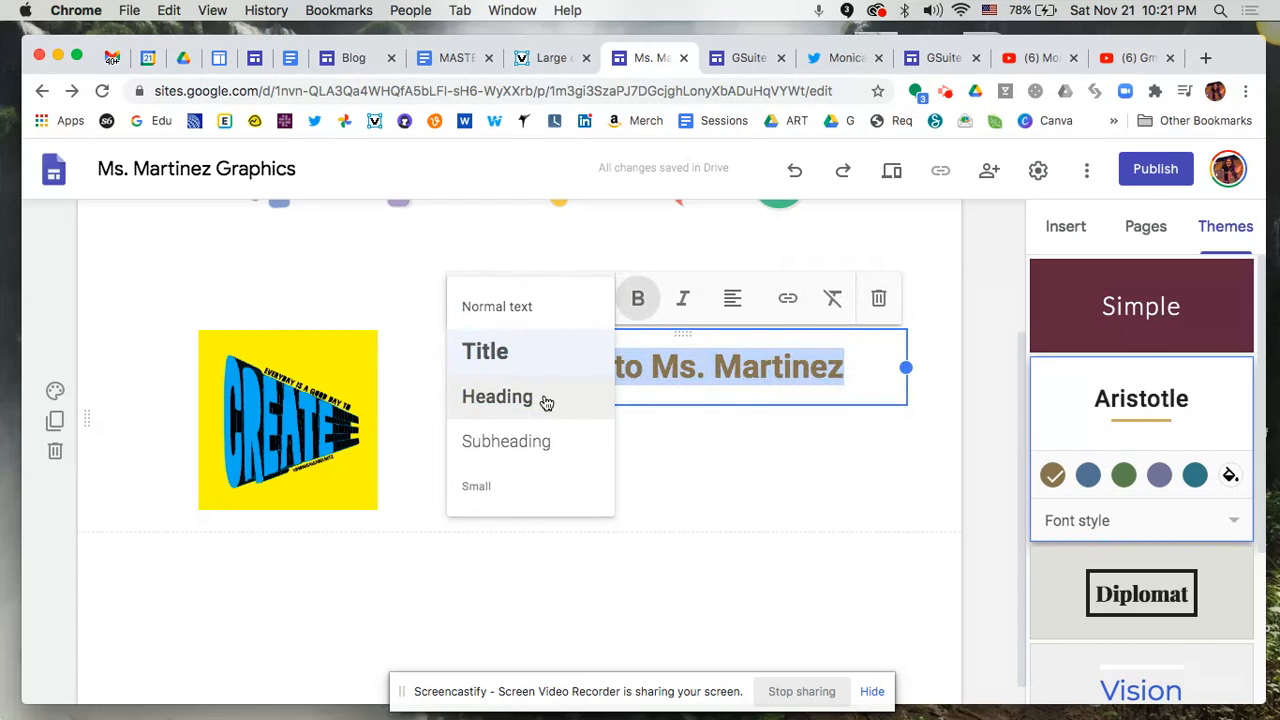
pyautogui.click(546, 400)
pyautogui.click(591, 302)
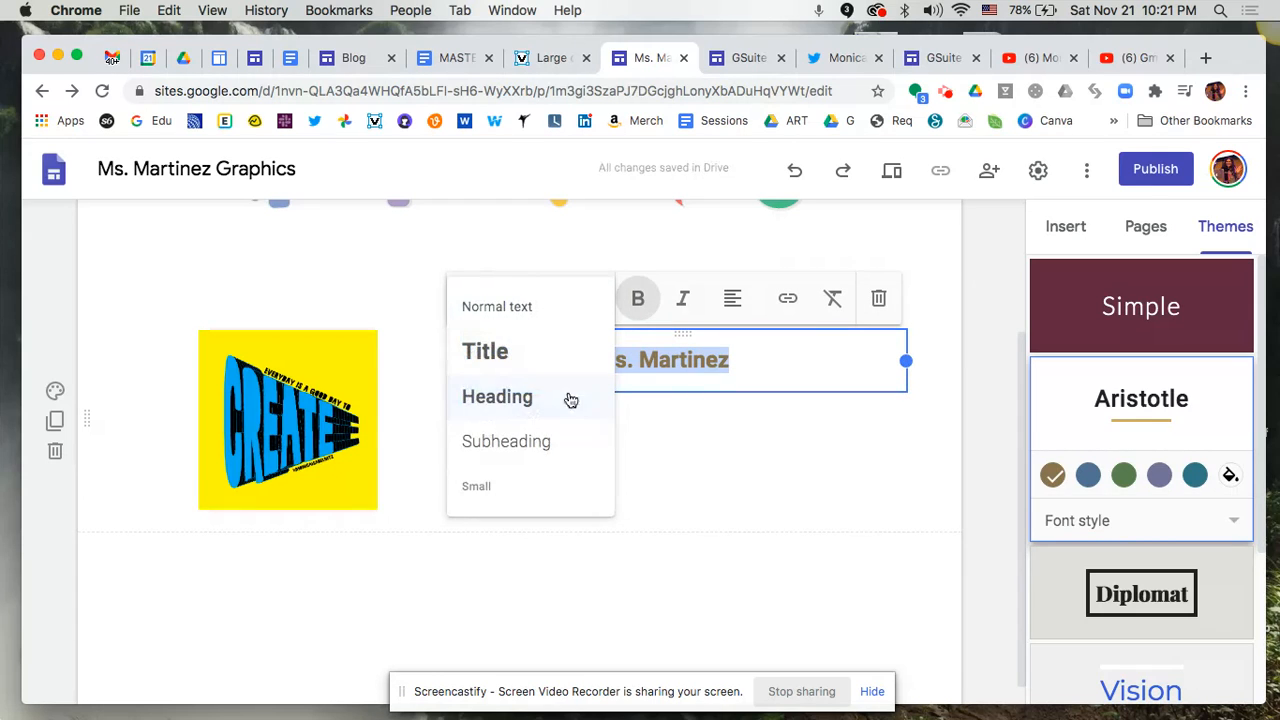
pyautogui.click(557, 446)
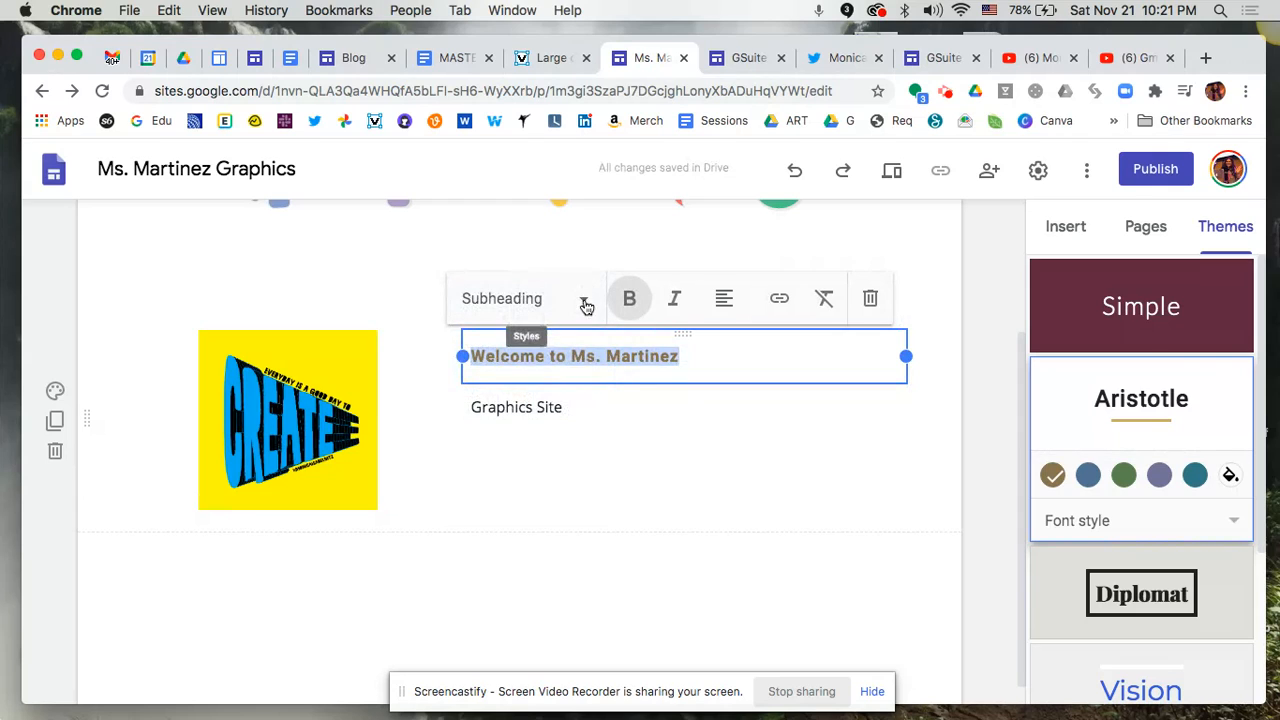
pyautogui.click(588, 300)
pyautogui.click(551, 484)
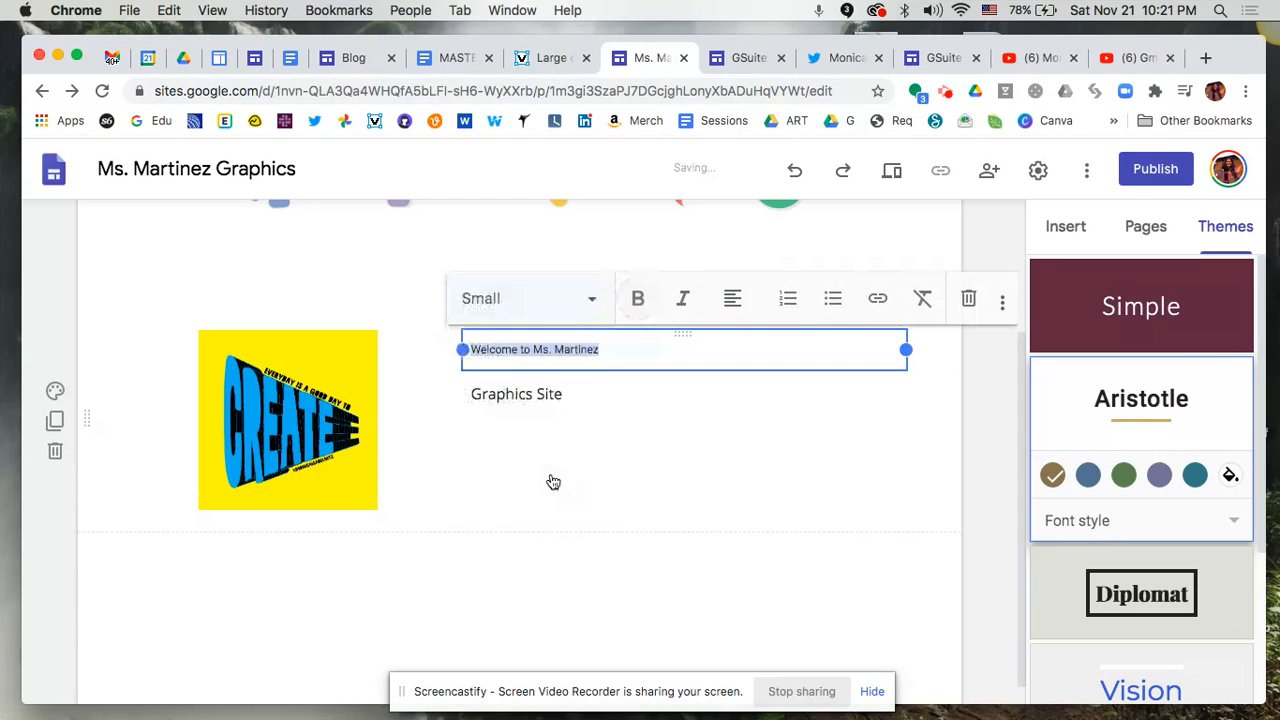
pyautogui.click(593, 300)
pyautogui.click(580, 350)
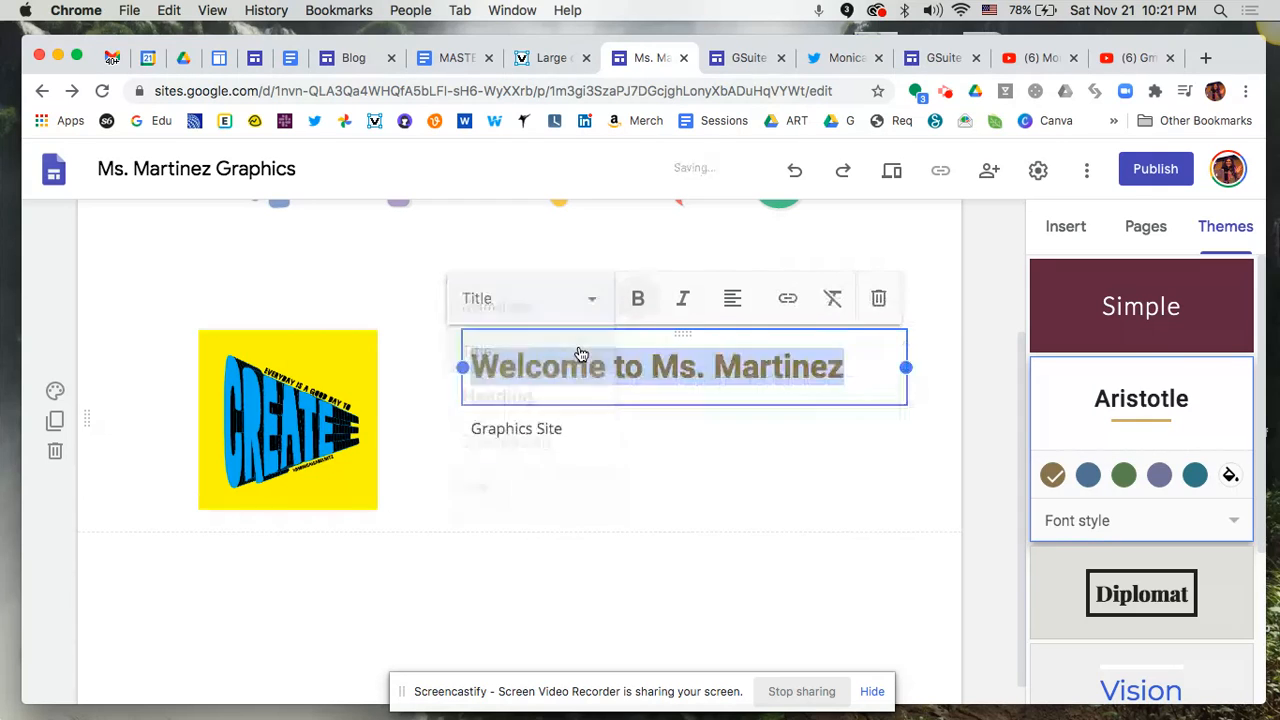
# Apply the Subheading style to the "Graphics Site" text below the welcome title
pyautogui.tripleClick(565, 429)
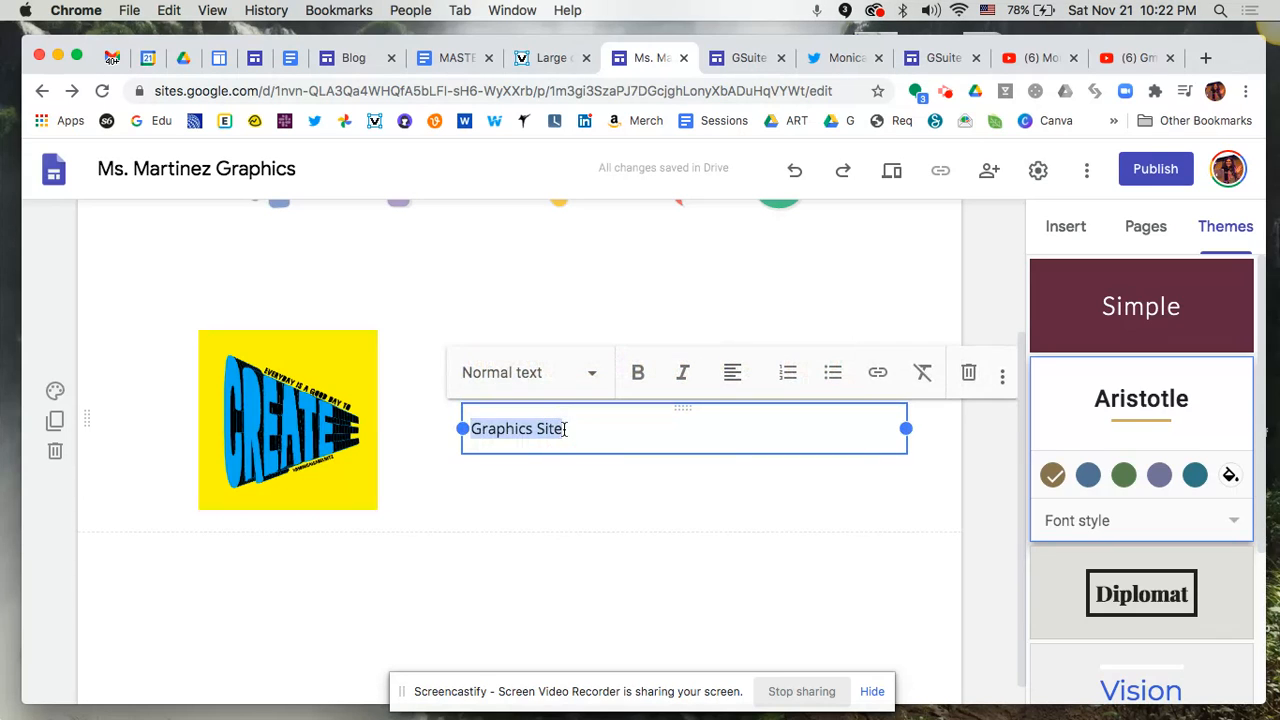
pyautogui.click(588, 374)
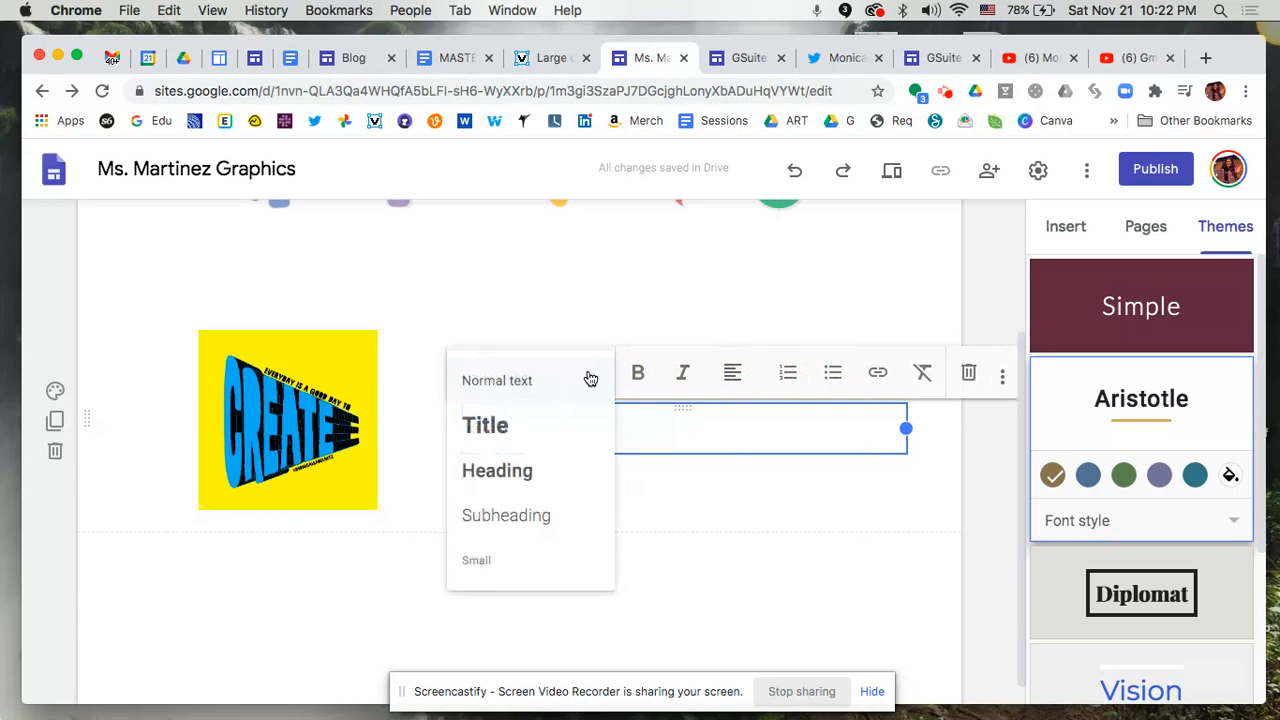
pyautogui.click(557, 521)
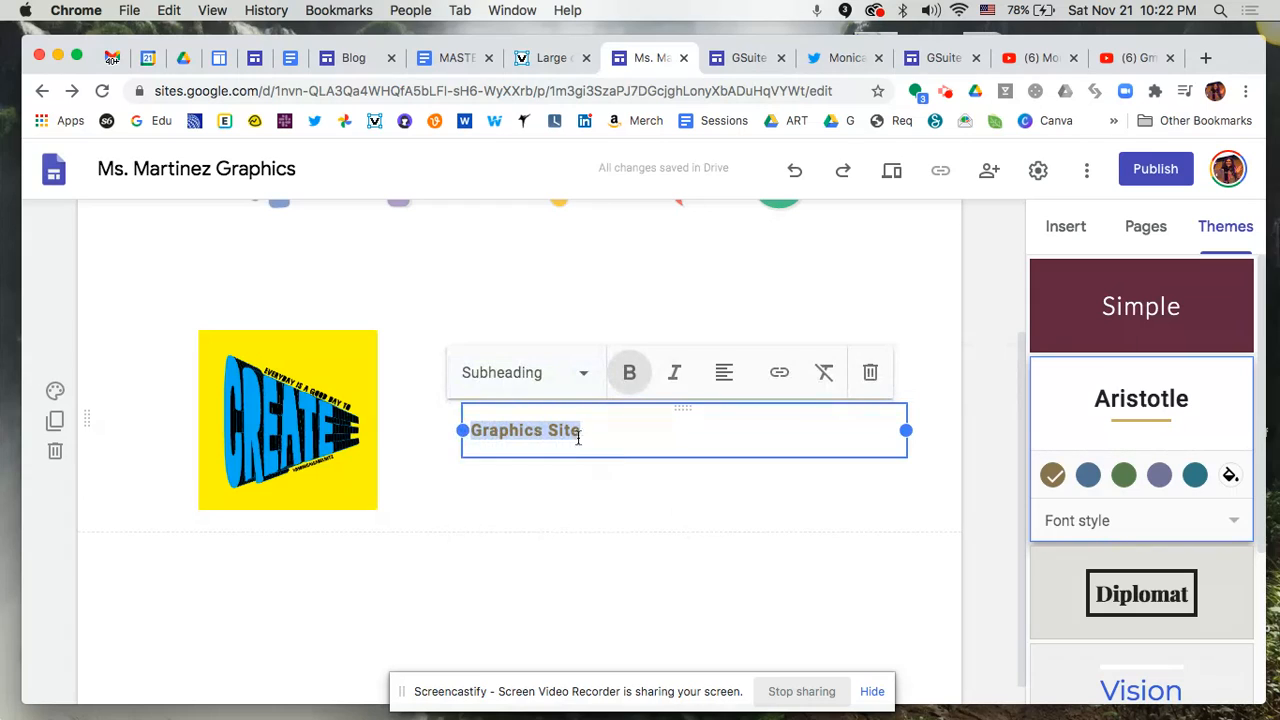
pyautogui.click(590, 509)
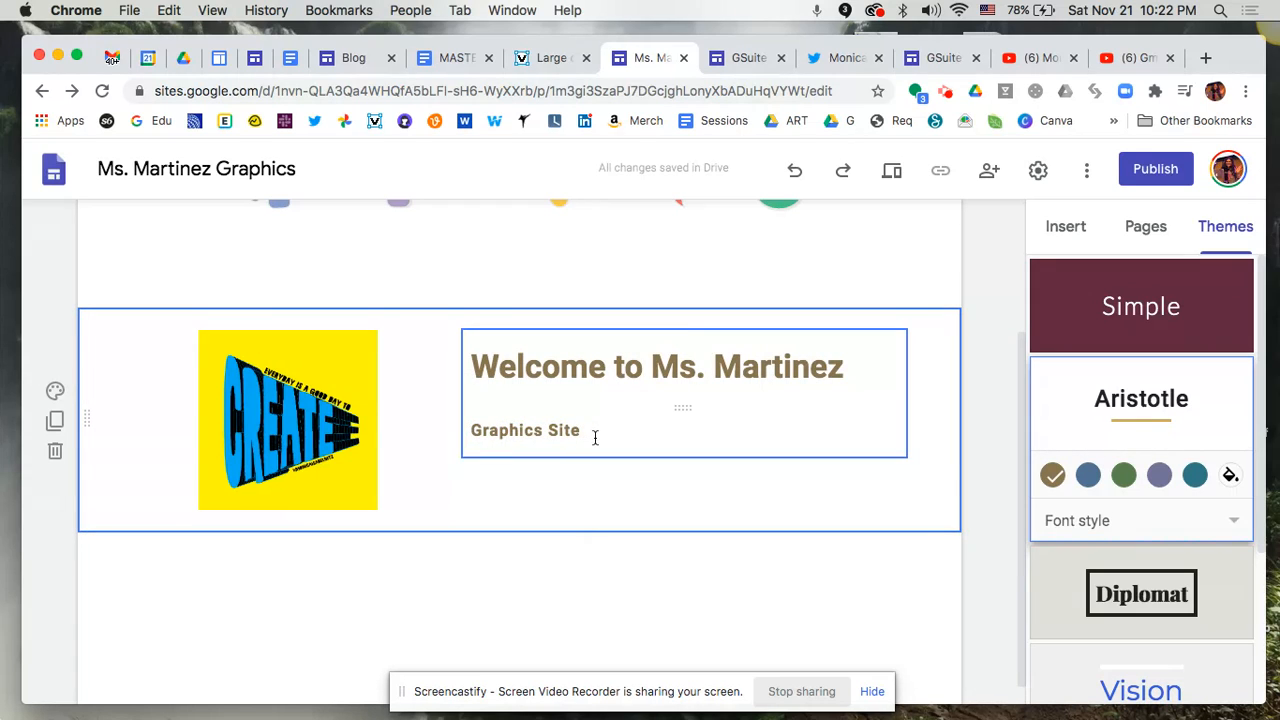
# Insert a text box below the image layout, containing "This is another text box."
pyautogui.click(1066, 230)
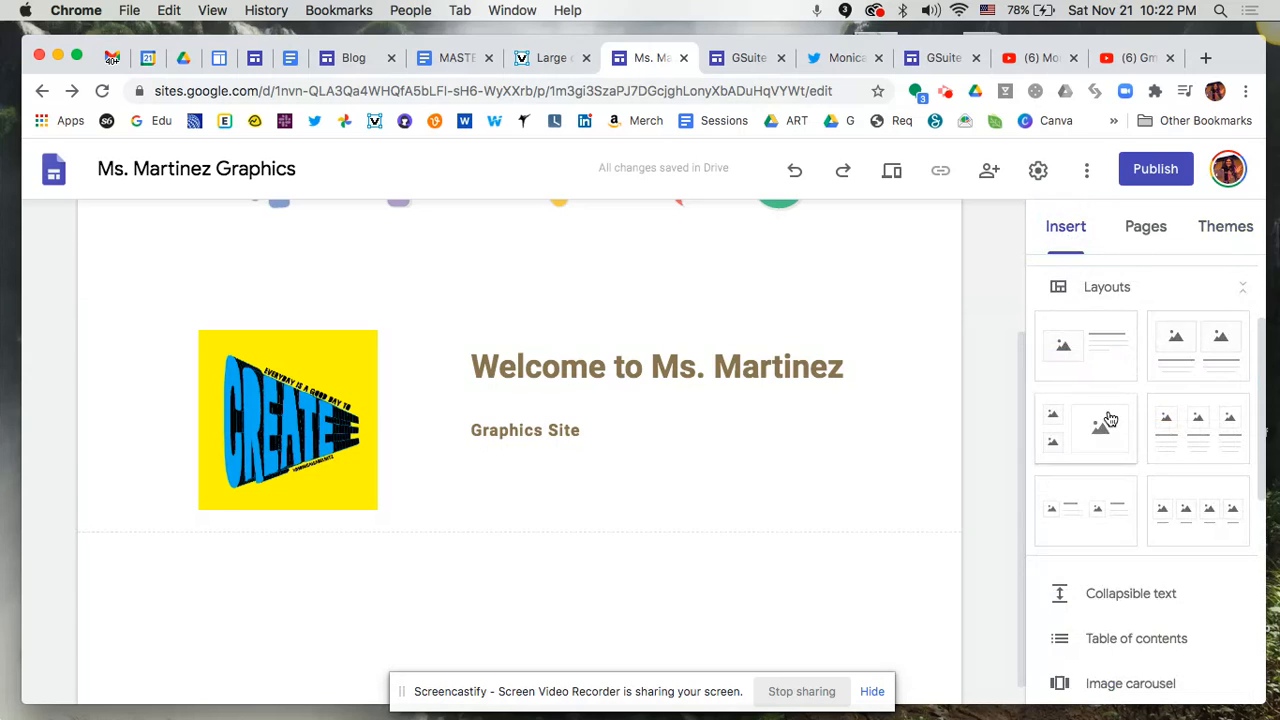
pyautogui.click(1090, 300)
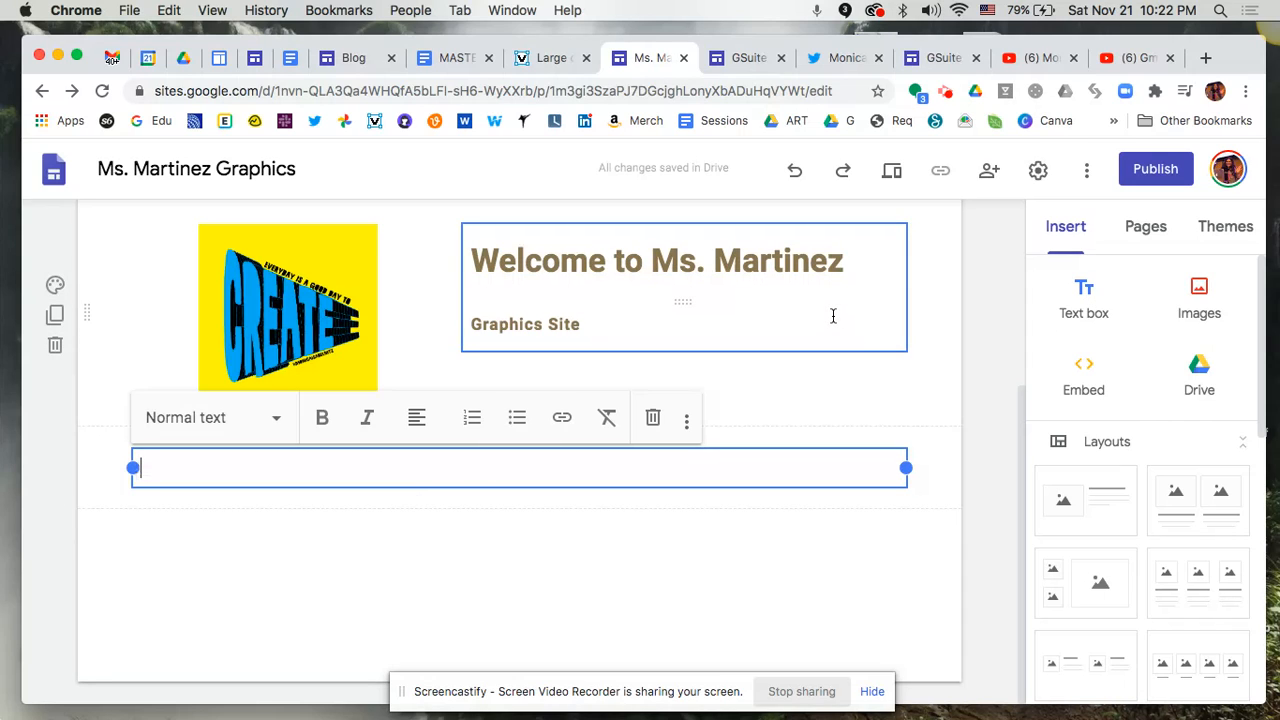
pyautogui.write('This is anot')
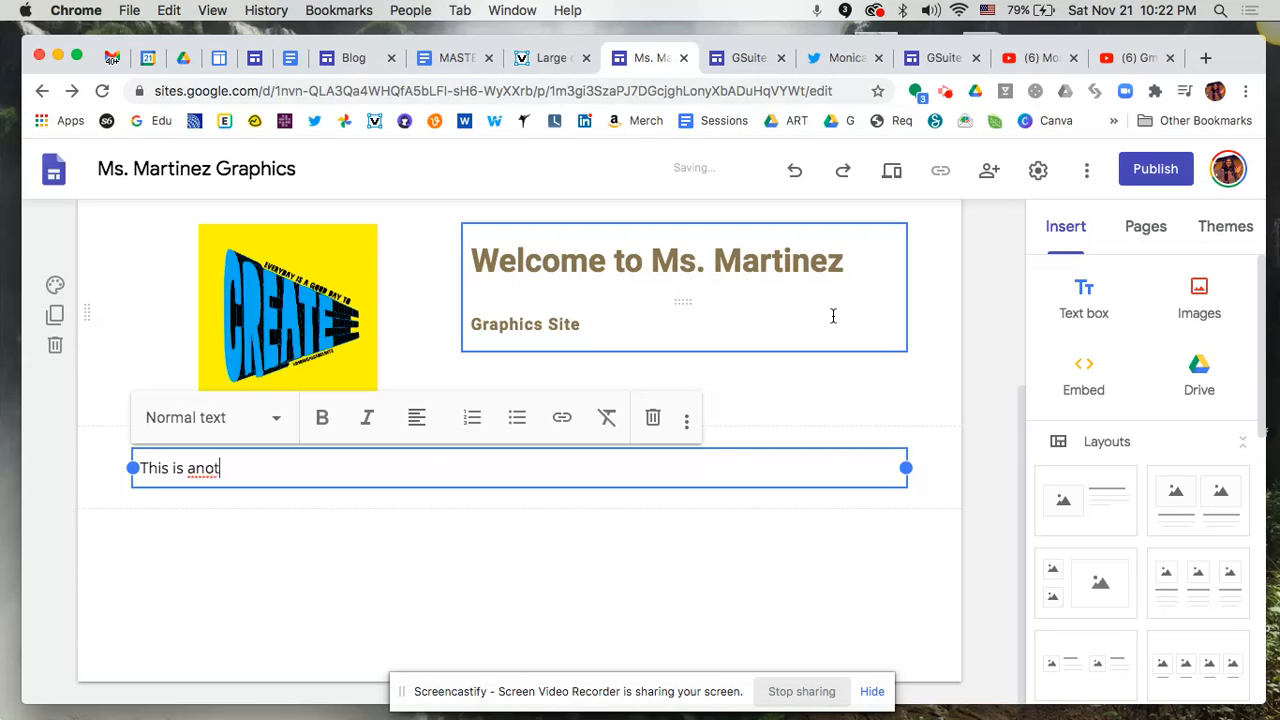
pyautogui.write('her text box.')
# Center the sentence in the text box below the image layout
pyautogui.tripleClick(267, 467)
pyautogui.click(281, 418)
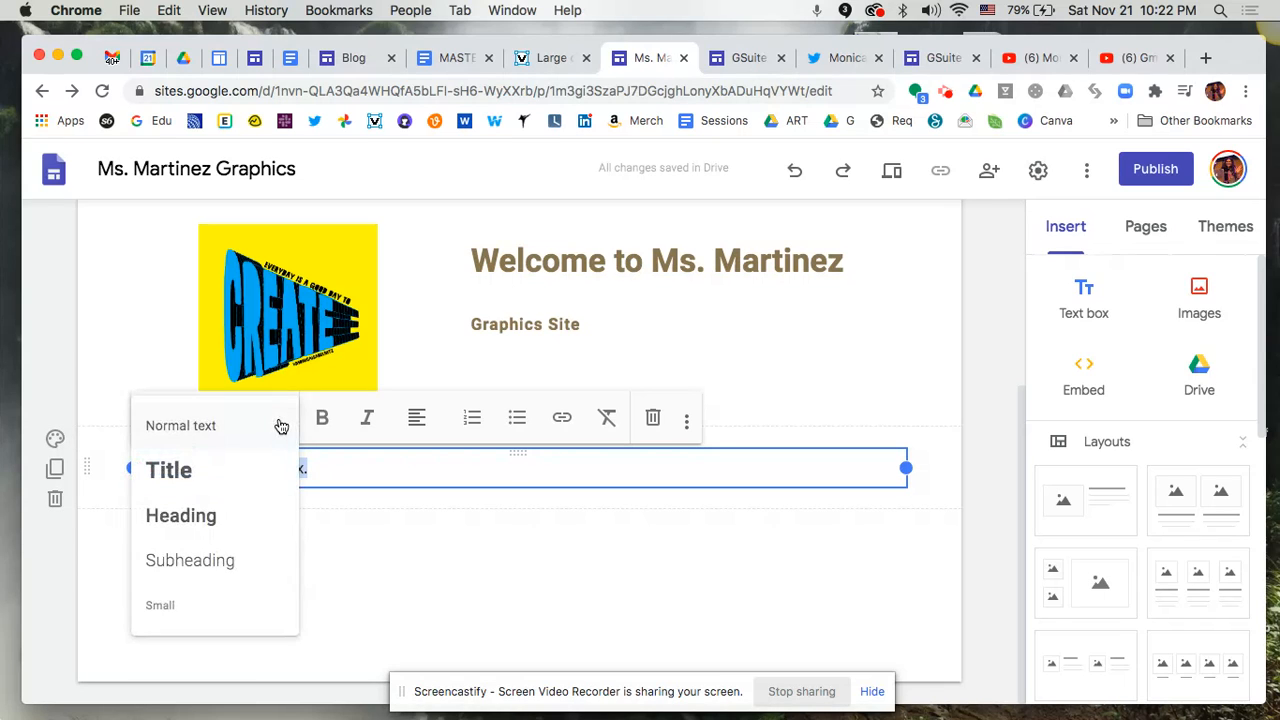
pyautogui.click(394, 466)
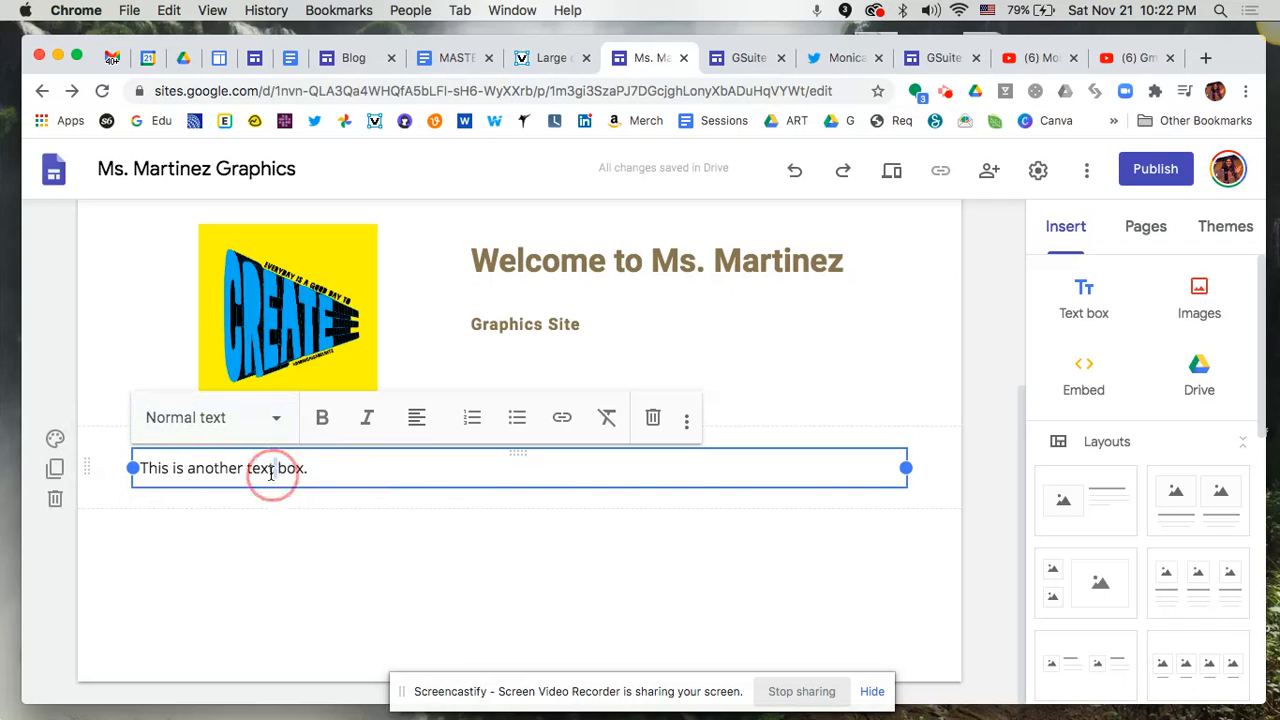
pyautogui.tripleClick(270, 474)
pyautogui.click(416, 420)
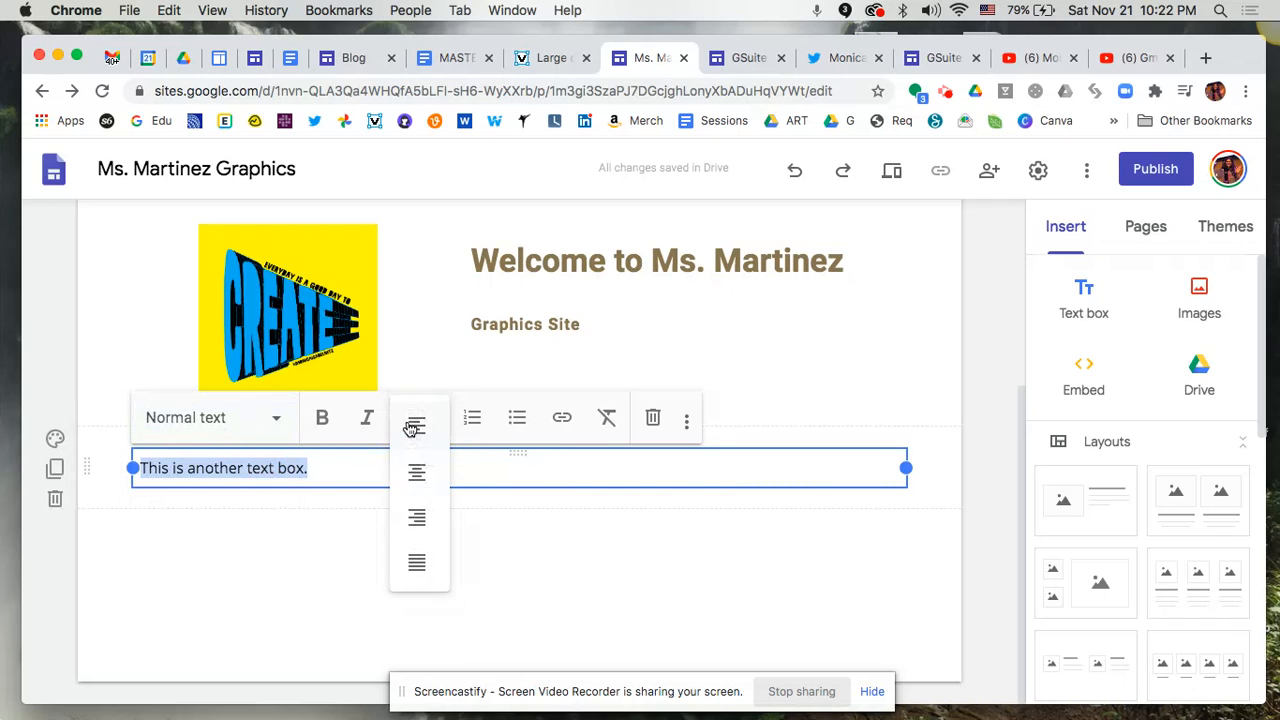
pyautogui.click(418, 472)
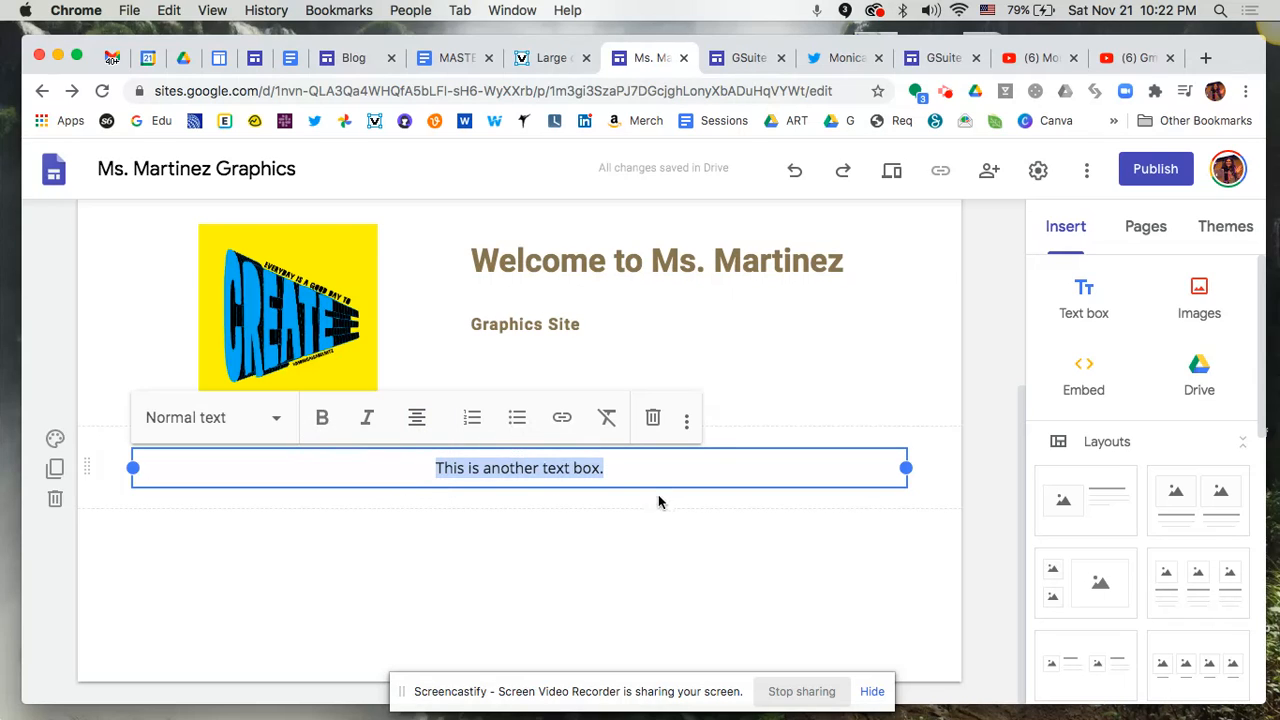
pyautogui.click(658, 529)
# Add the line "This is the basic that would go here." in Normal text below the "Graphics Site" subheading
pyautogui.scroll(3, 646, 377)
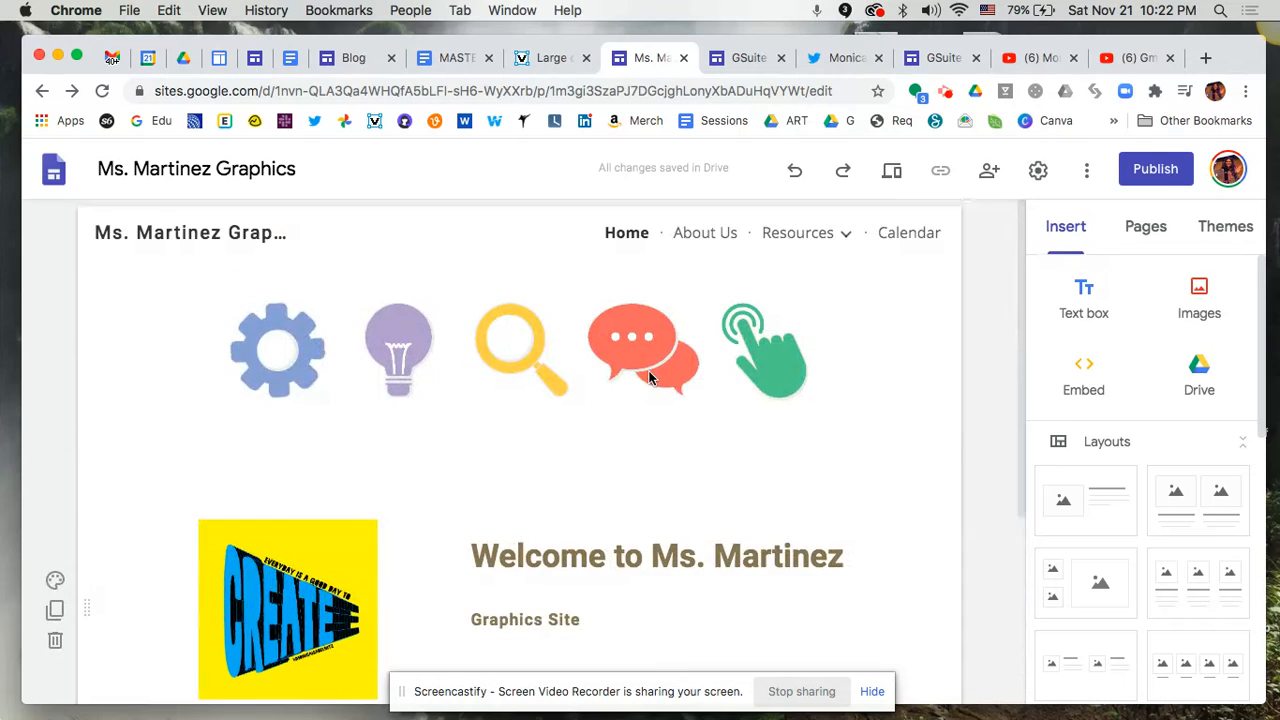
pyautogui.scroll(-3, 648, 377)
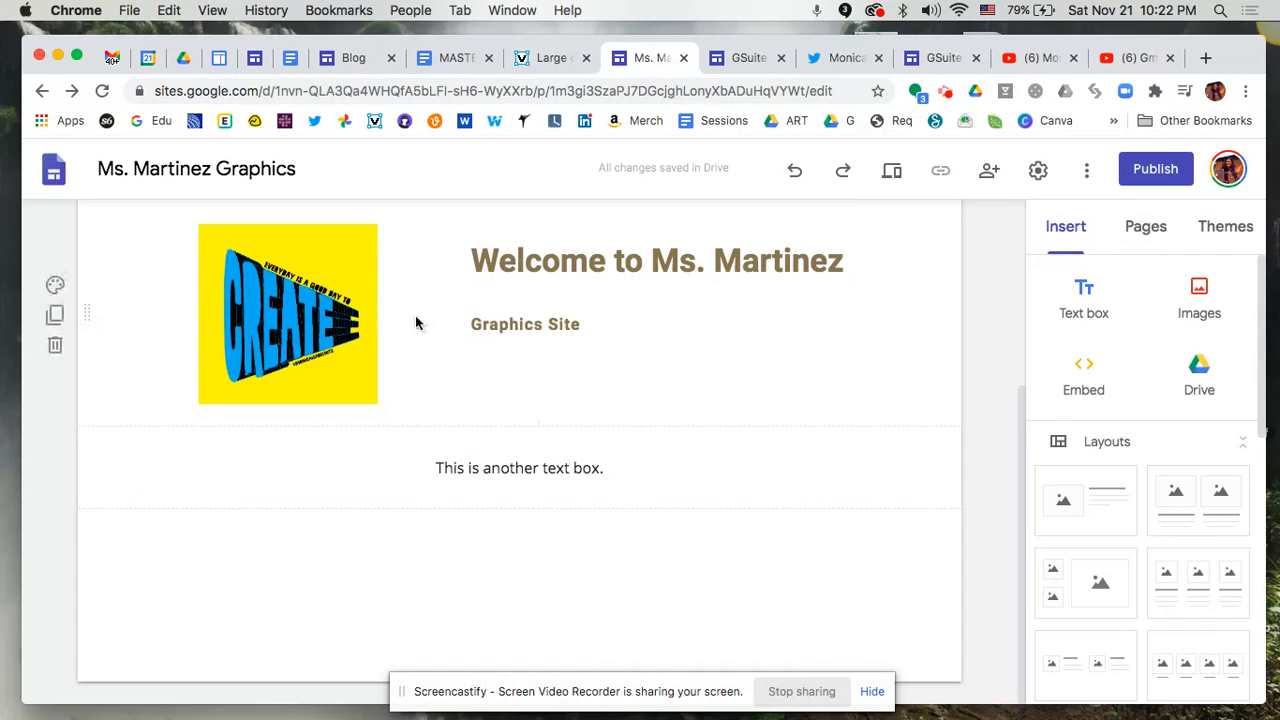
pyautogui.scroll(-3, 1145, 497)
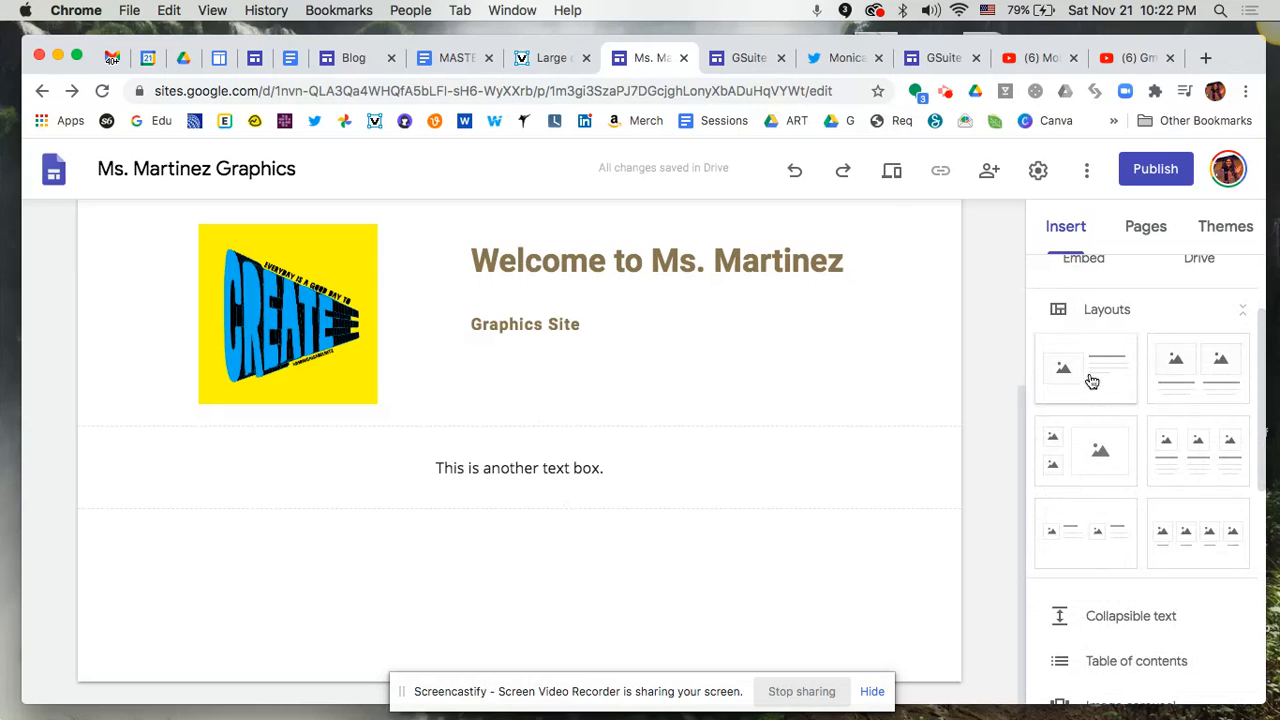
pyautogui.click(634, 289)
pyautogui.click(670, 332)
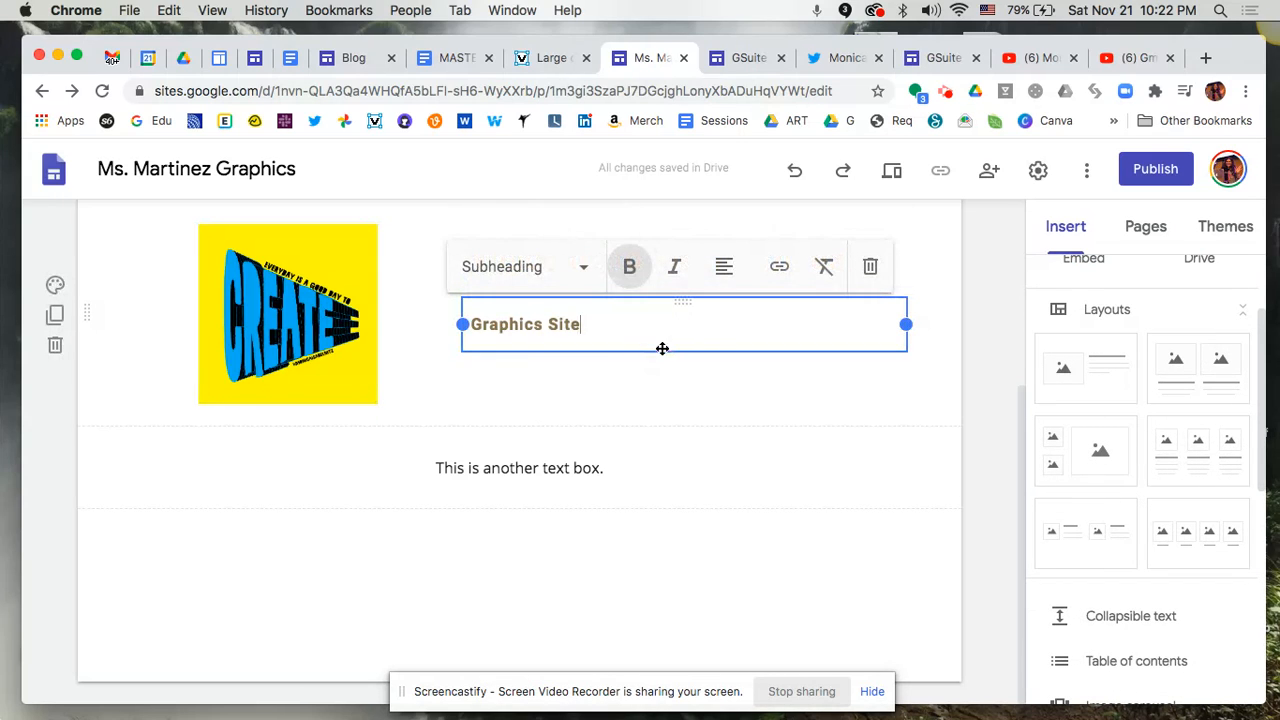
pyautogui.press('Return')
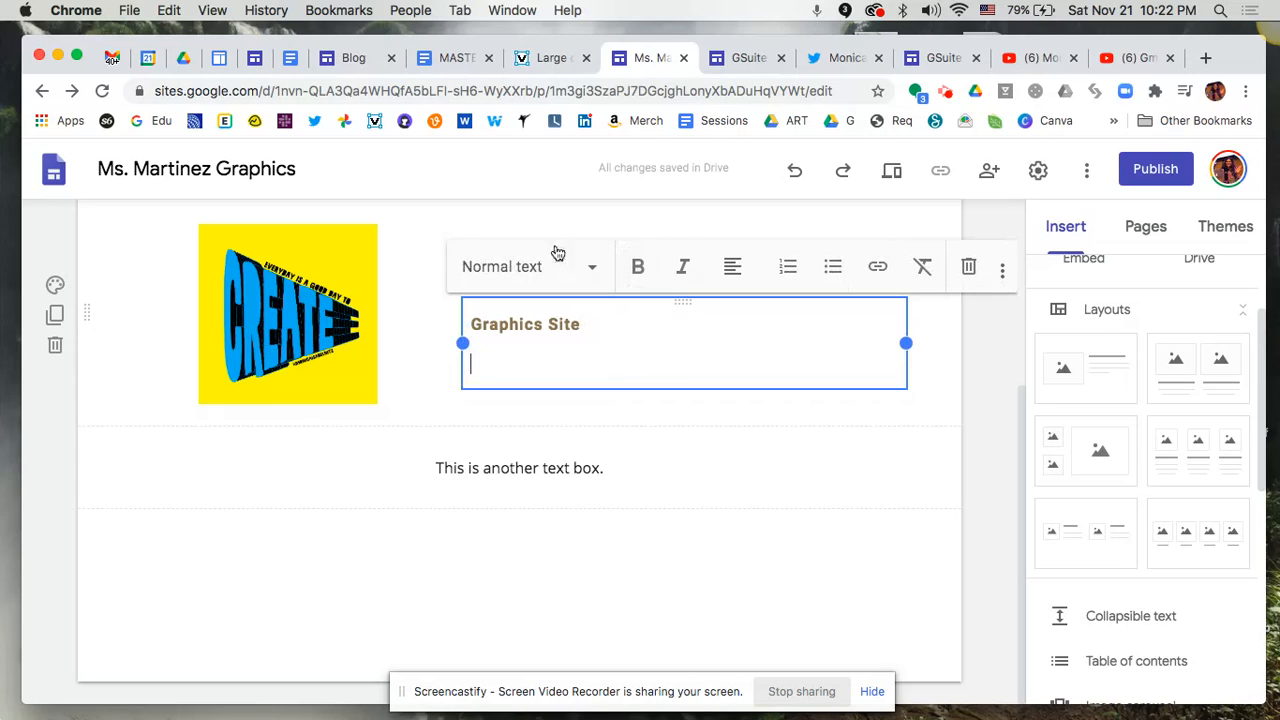
pyautogui.write('This is the basic')
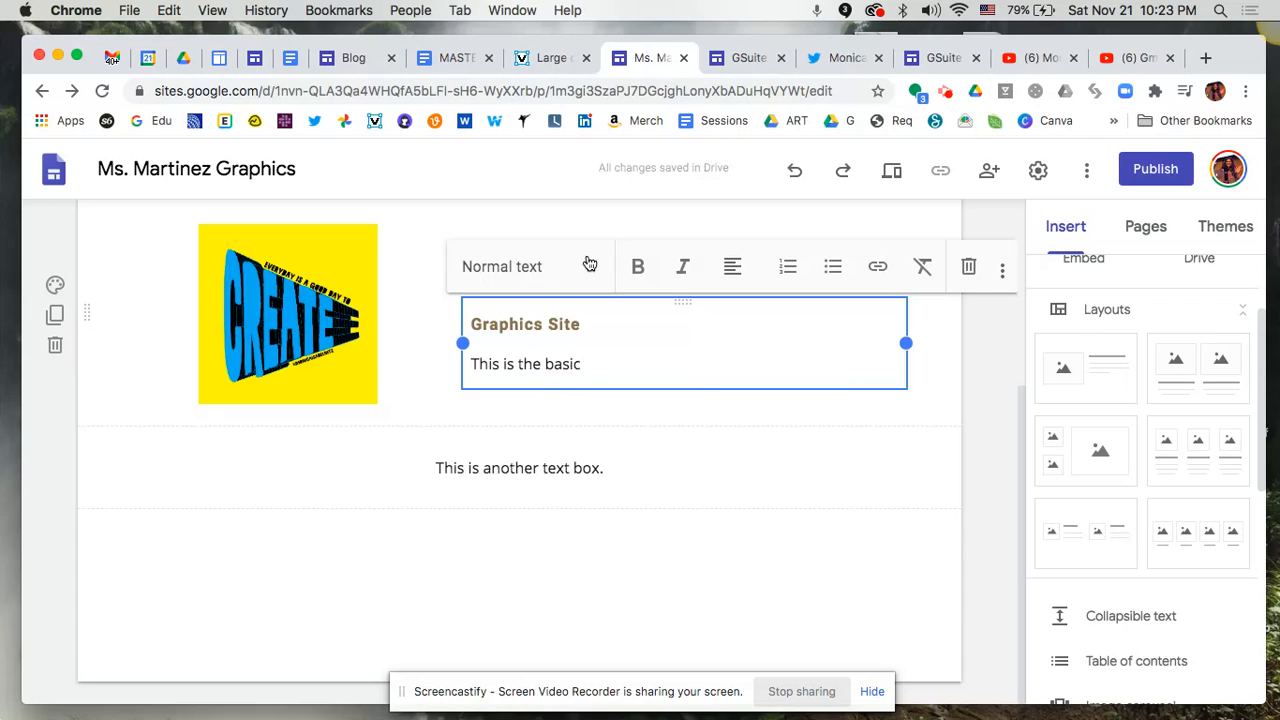
pyautogui.write(' that would go here.')
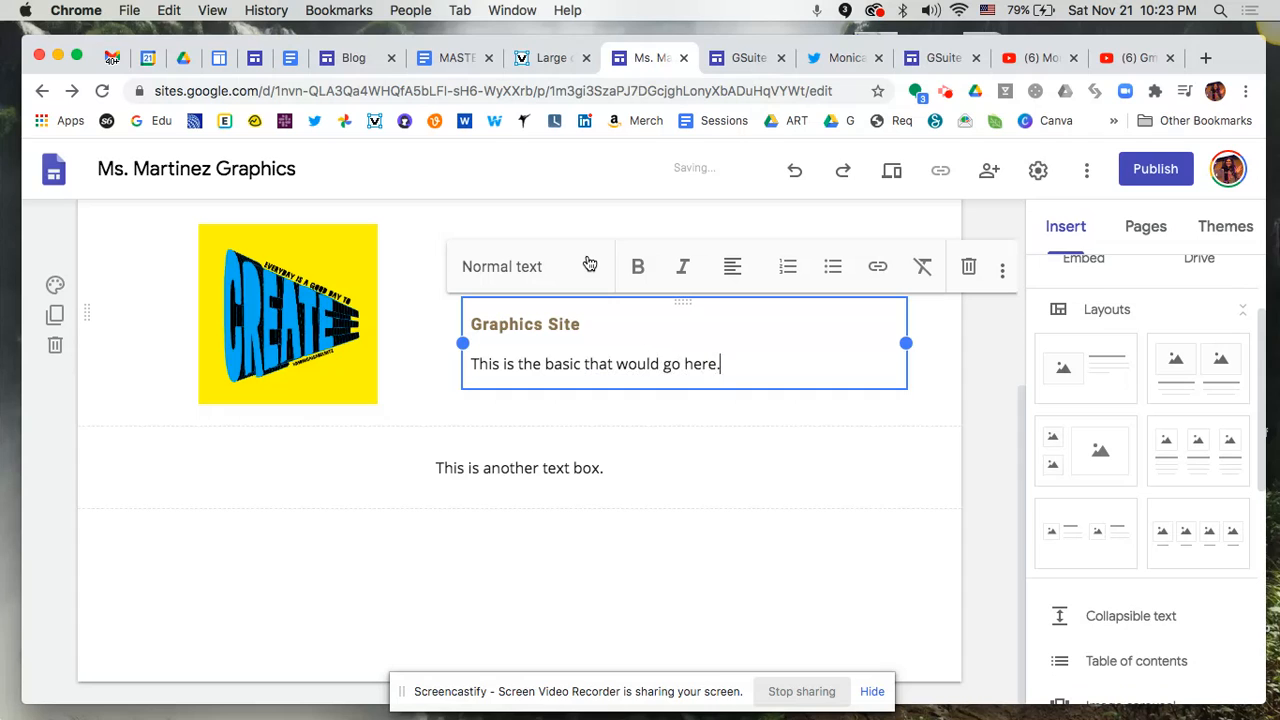
# Try extending the body text beside the image with several blank lines, and remove those lines again
pyautogui.press('Return')
pyautogui.press('Return')
pyautogui.press('Return')
pyautogui.press('Return')
pyautogui.press('Return')
pyautogui.press('Return')
pyautogui.press('Return')
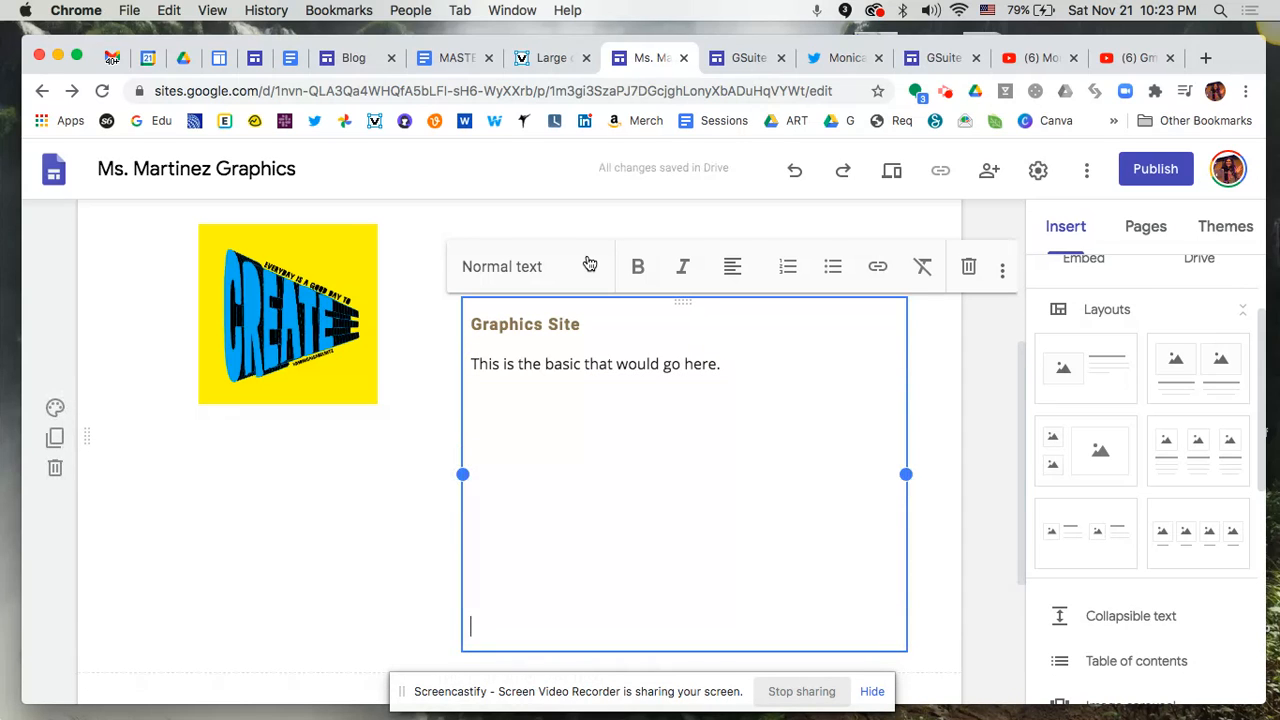
pyautogui.scroll(-2, 547, 597)
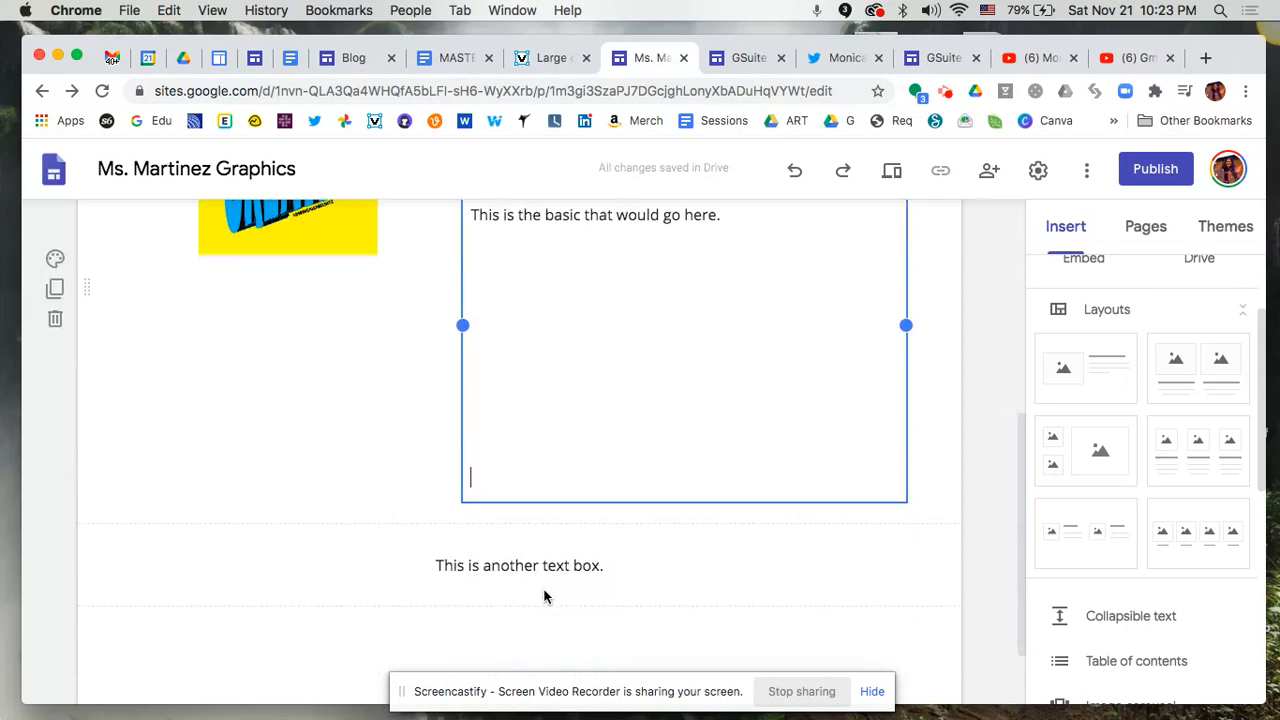
pyautogui.scroll(1, 547, 597)
pyautogui.press('BackSpace')
pyautogui.press('BackSpace')
pyautogui.press('BackSpace')
pyautogui.press('BackSpace')
pyautogui.press('BackSpace')
pyautogui.press('BackSpace')
pyautogui.press('BackSpace')
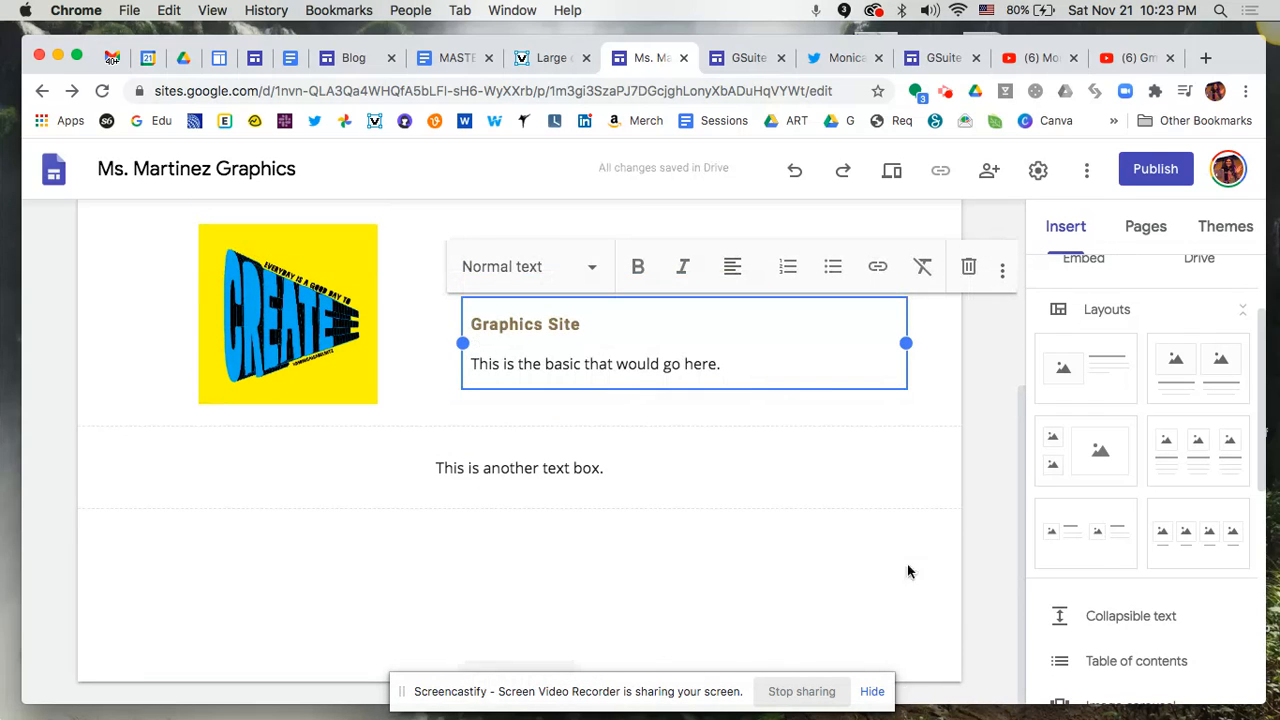
pyautogui.scroll(1, 911, 530)
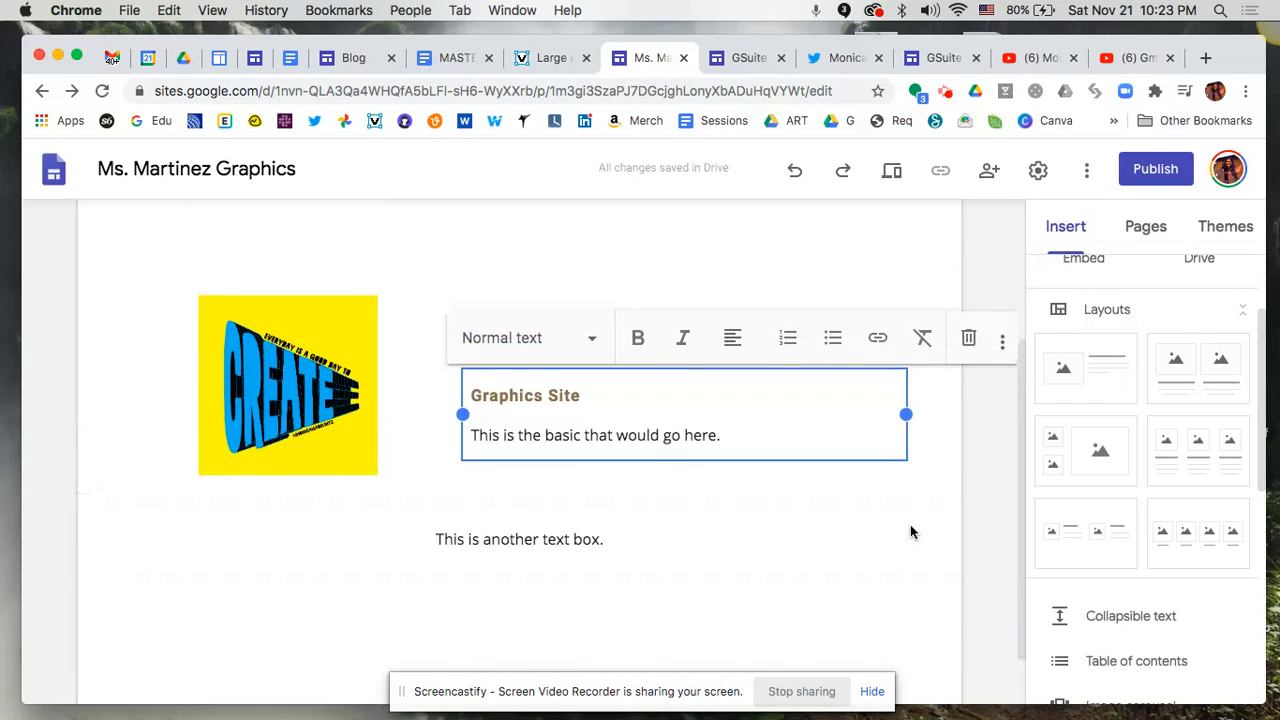
# Examine how the Meet page of the GSuite Distance Learning site arranges videos and text in columns, and return to the graphics site editor
pyautogui.click(937, 57)
pyautogui.scroll(-4, 760, 440)
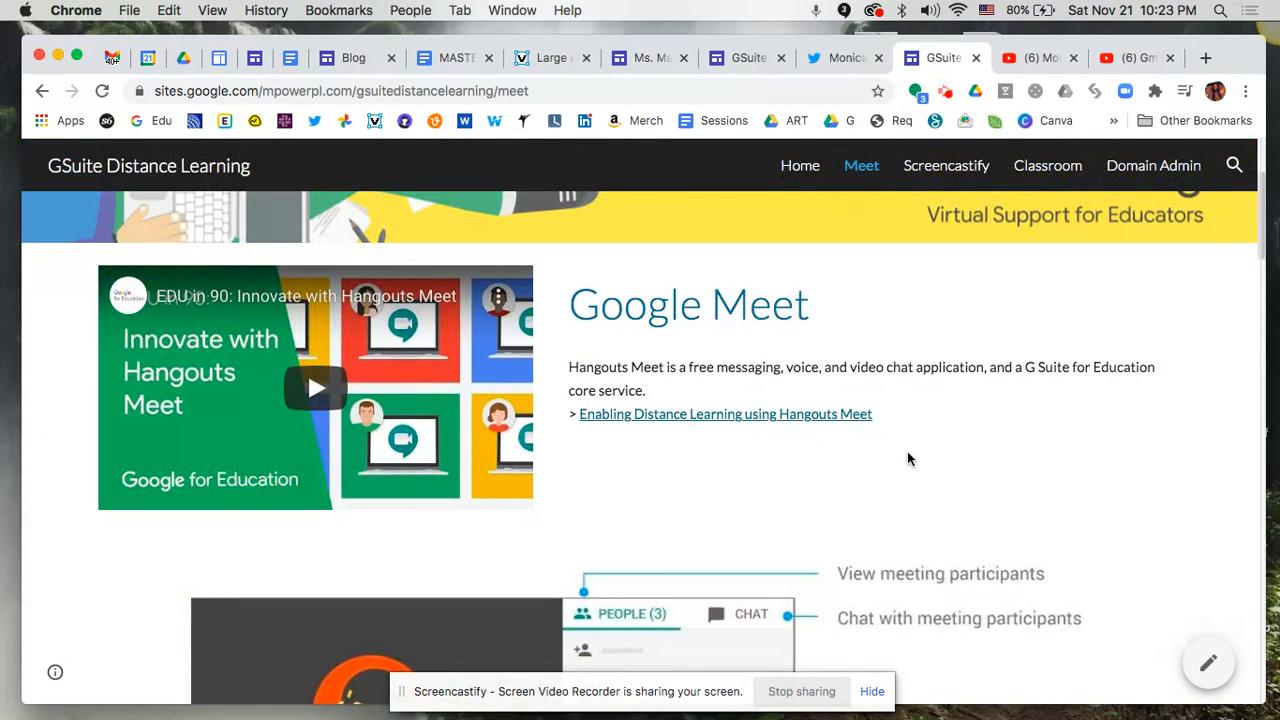
pyautogui.scroll(-10, 907, 455)
pyautogui.scroll(-3, 907, 451)
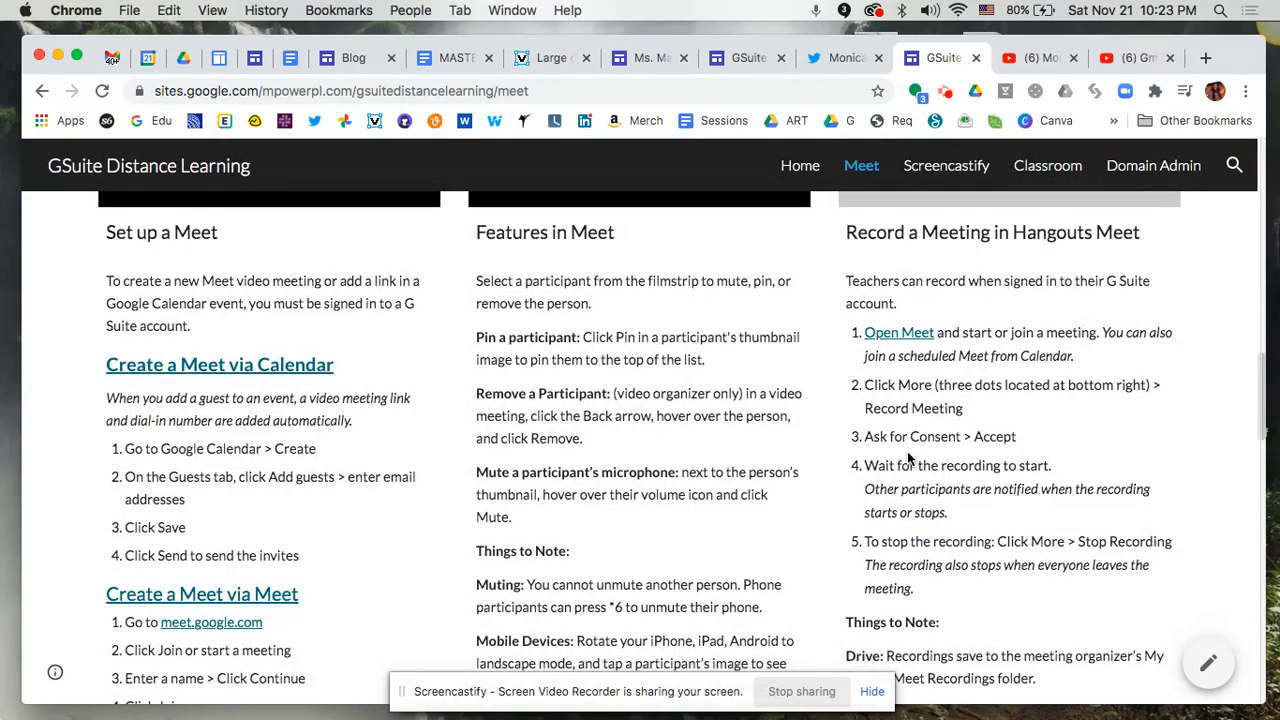
pyautogui.scroll(6, 238, 316)
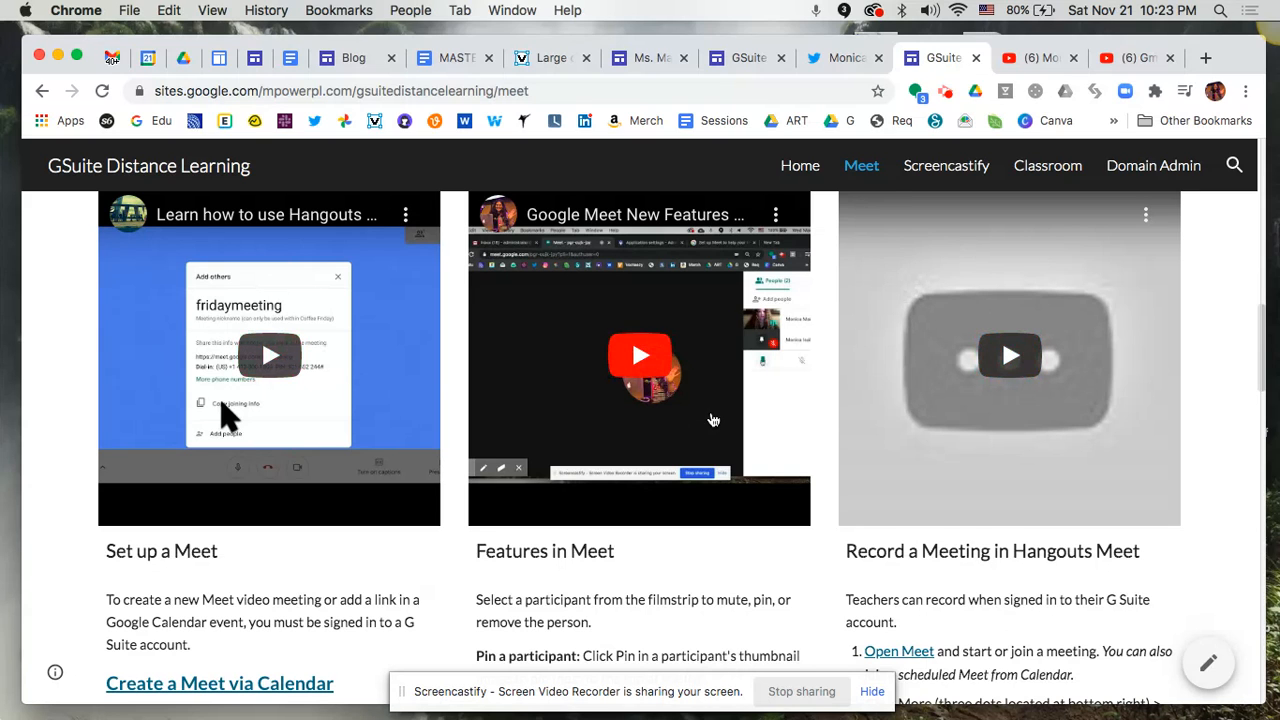
pyautogui.scroll(-5, 280, 340)
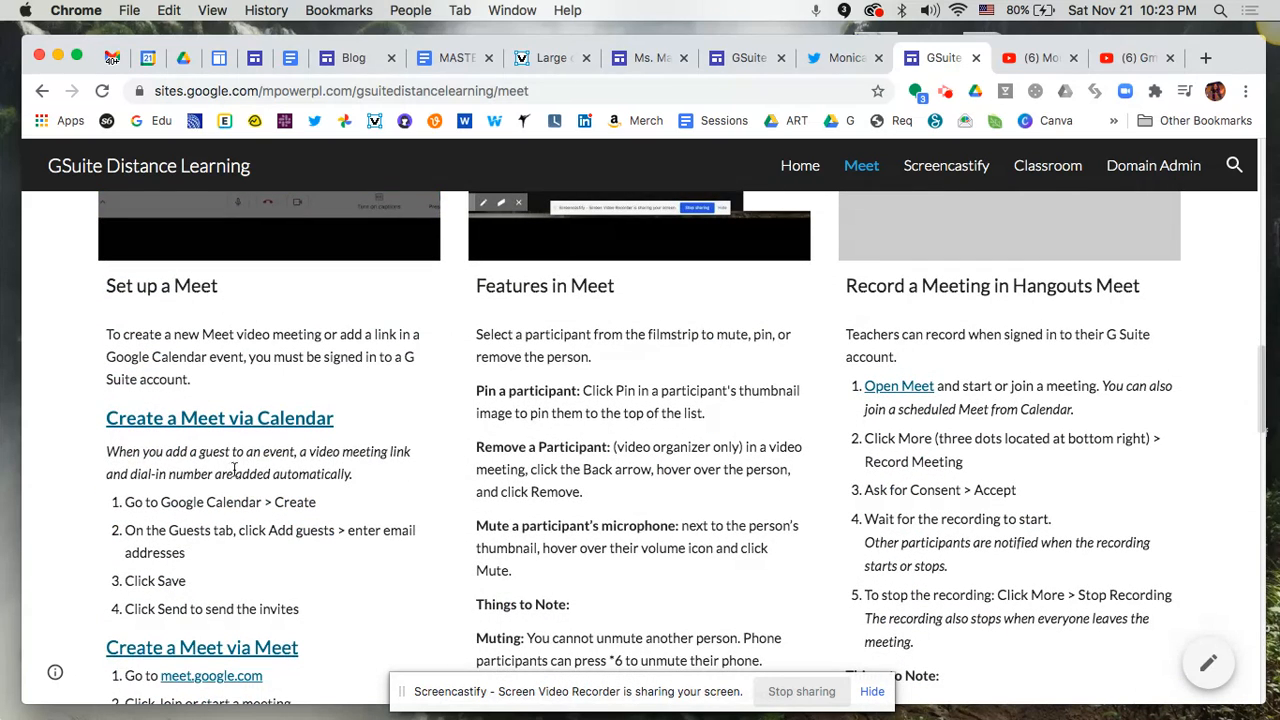
pyautogui.scroll(-10, 233, 467)
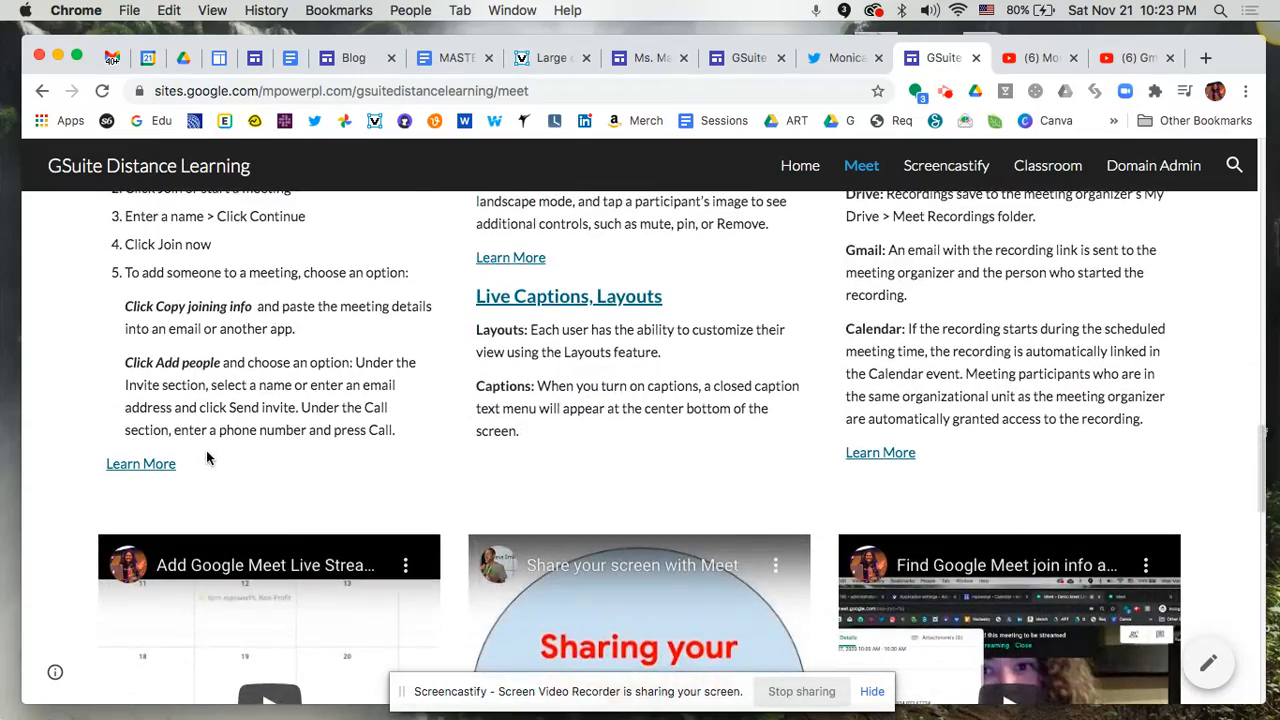
pyautogui.scroll(9, 206, 458)
pyautogui.scroll(-11, 206, 458)
pyautogui.scroll(-4, 206, 451)
pyautogui.scroll(-7, 726, 491)
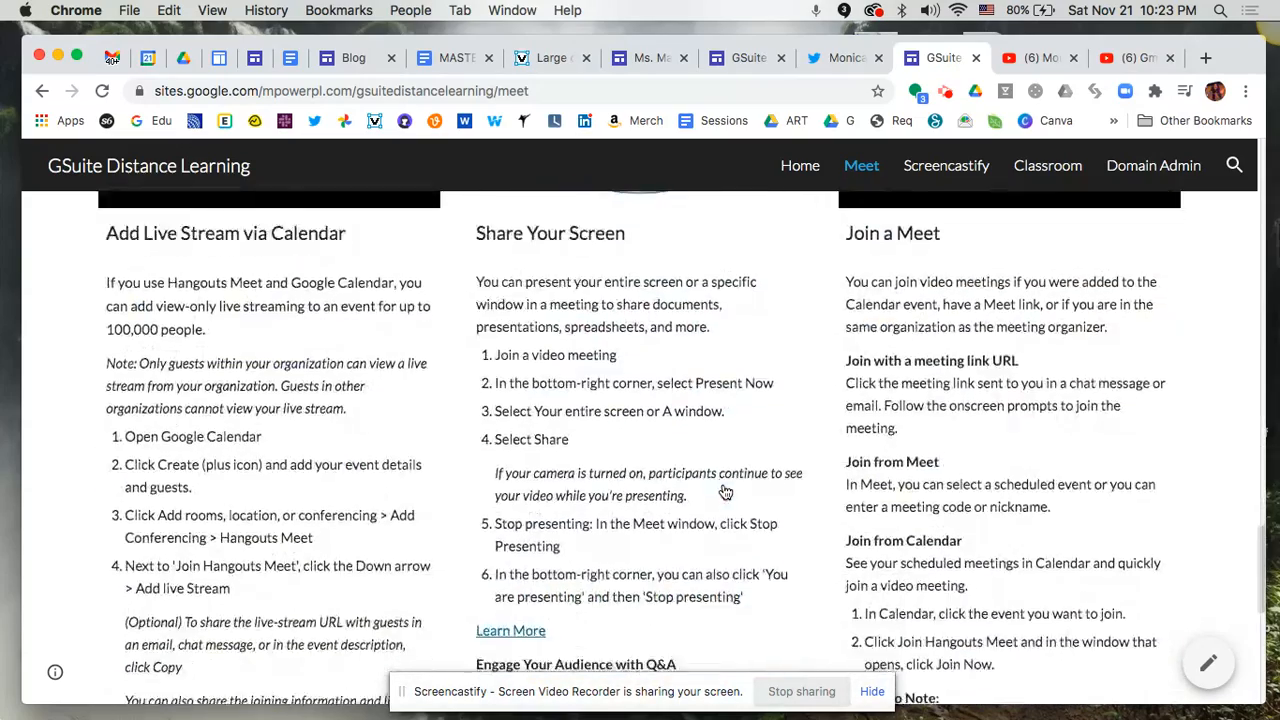
pyautogui.scroll(-12, 726, 491)
pyautogui.scroll(12, 726, 491)
pyautogui.scroll(20, 726, 491)
pyautogui.scroll(20, 726, 491)
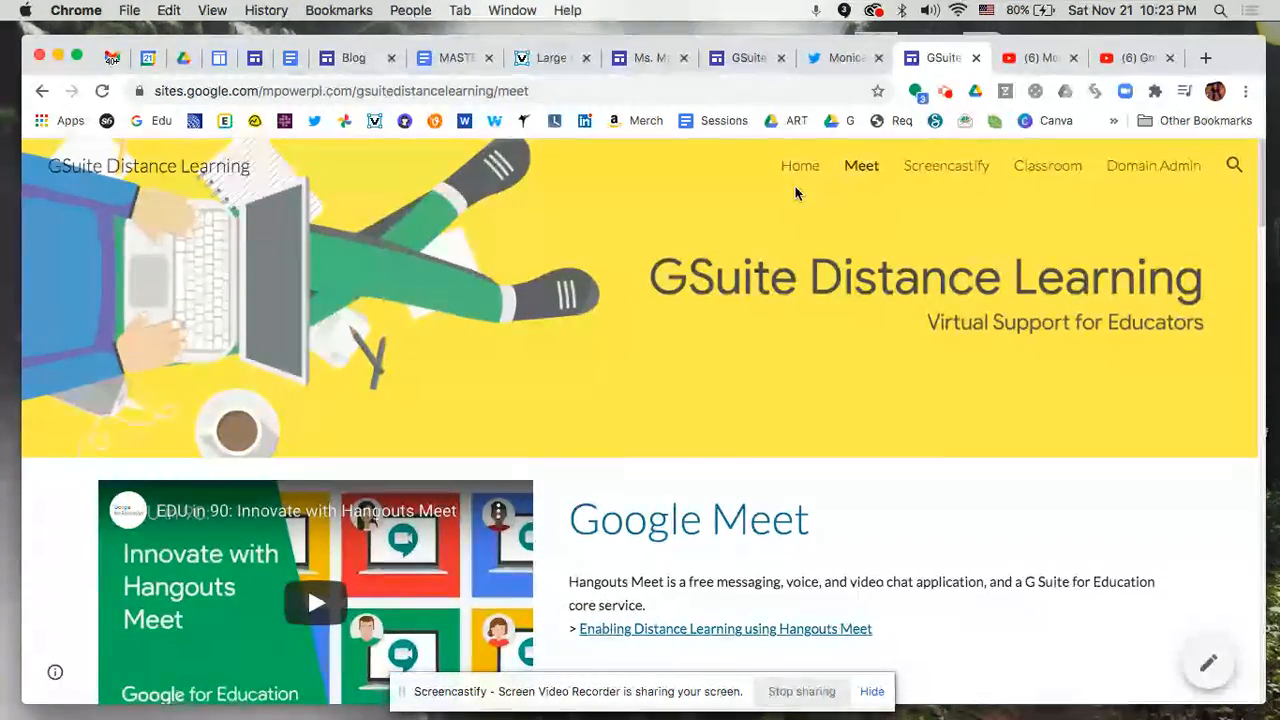
pyautogui.click(650, 57)
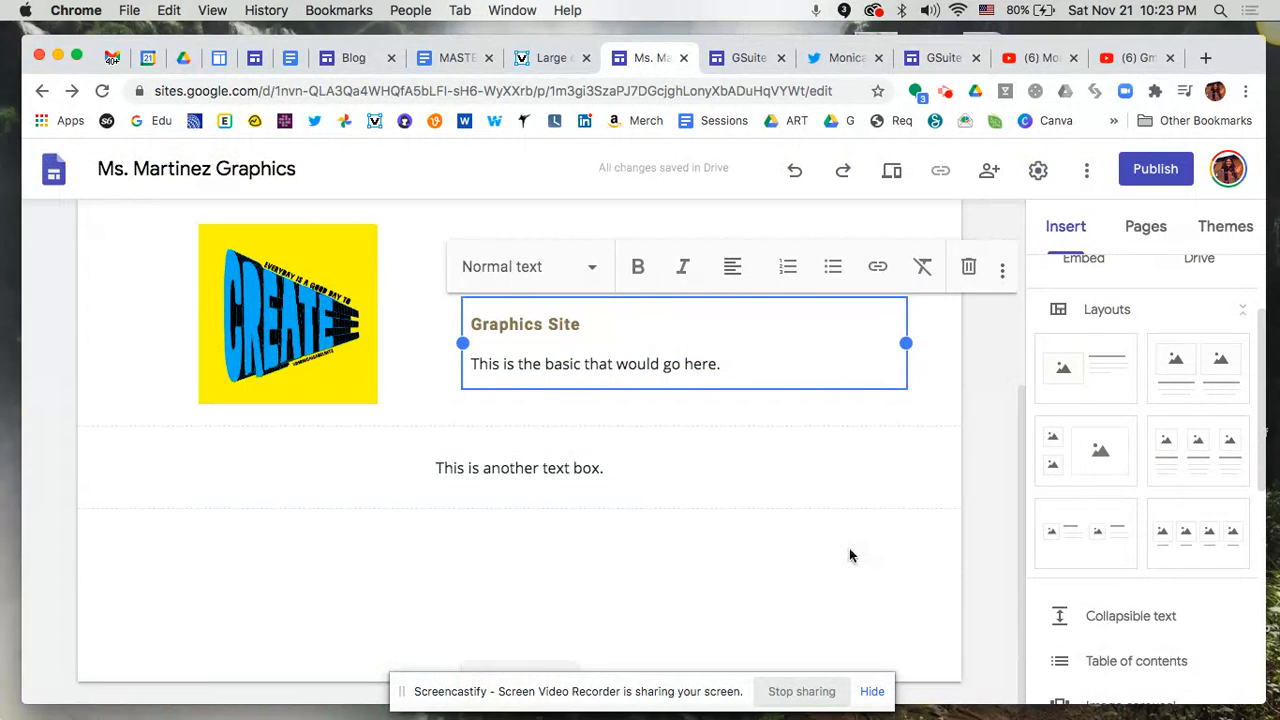
# Open the Videos page listed under Resources in the graphics site for editing
pyautogui.click(981, 450)
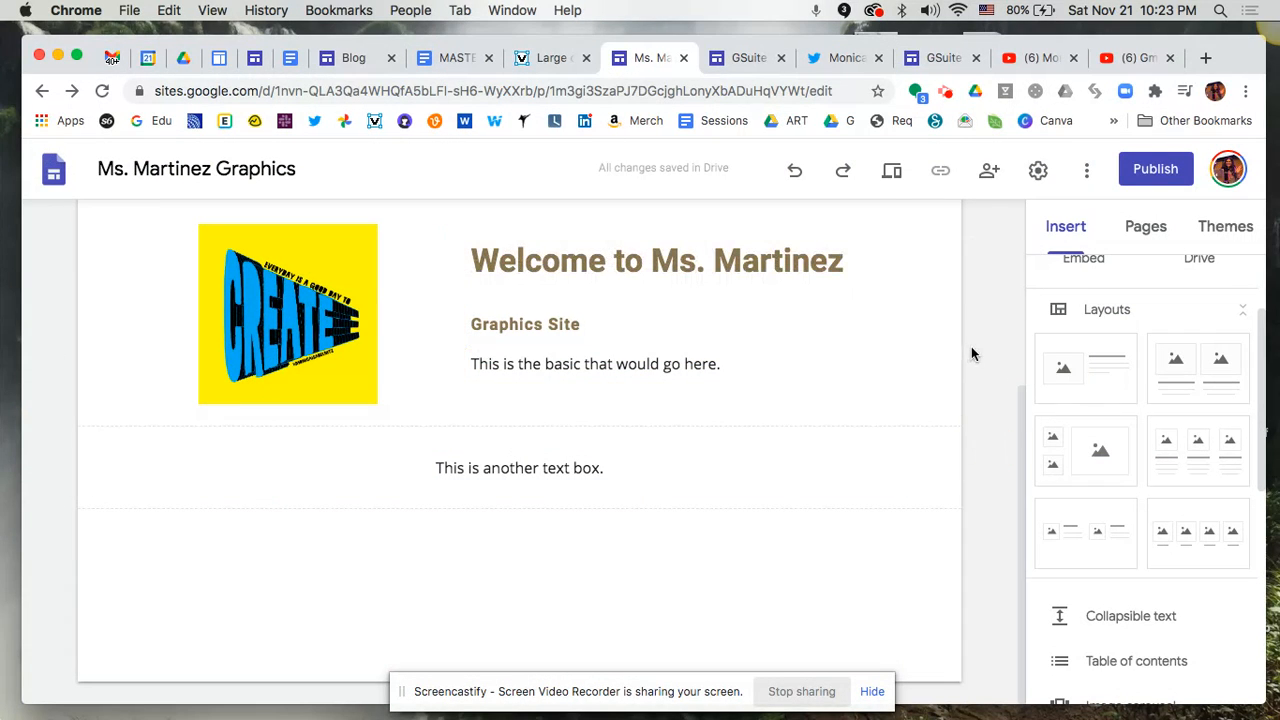
pyautogui.scroll(3, 1116, 355)
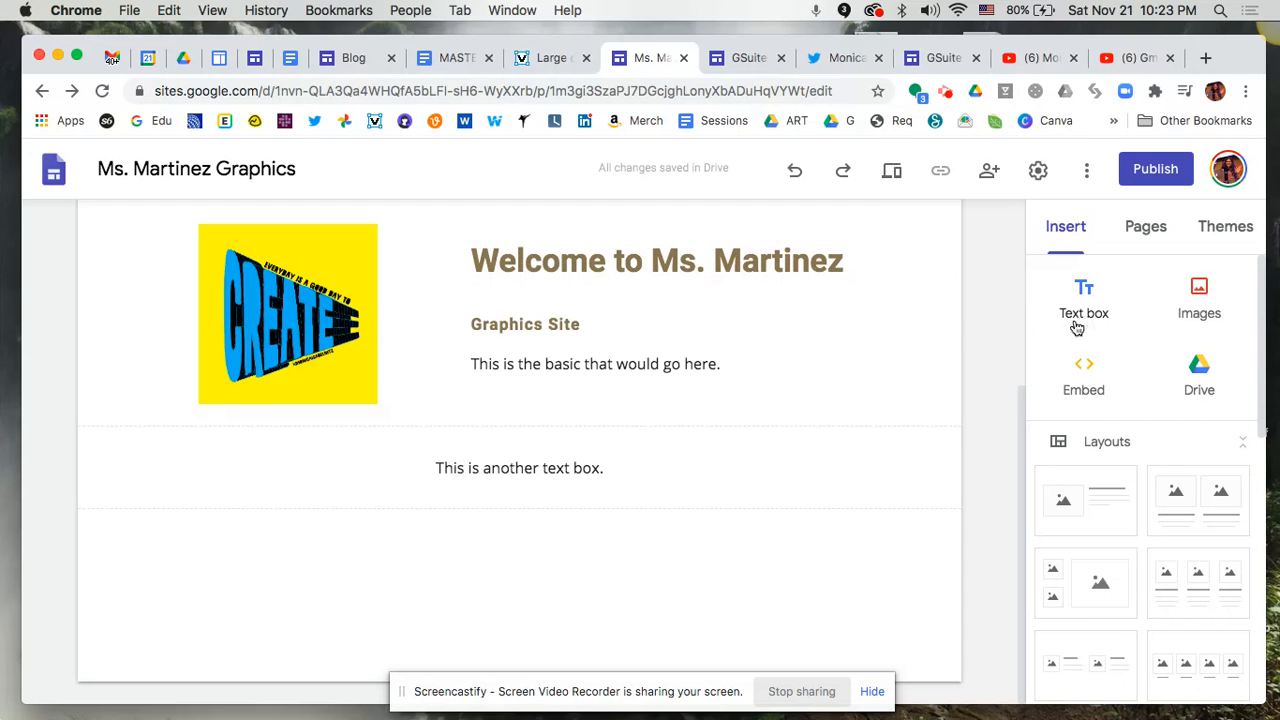
pyautogui.scroll(5, 966, 326)
pyautogui.moveTo(755, 233)
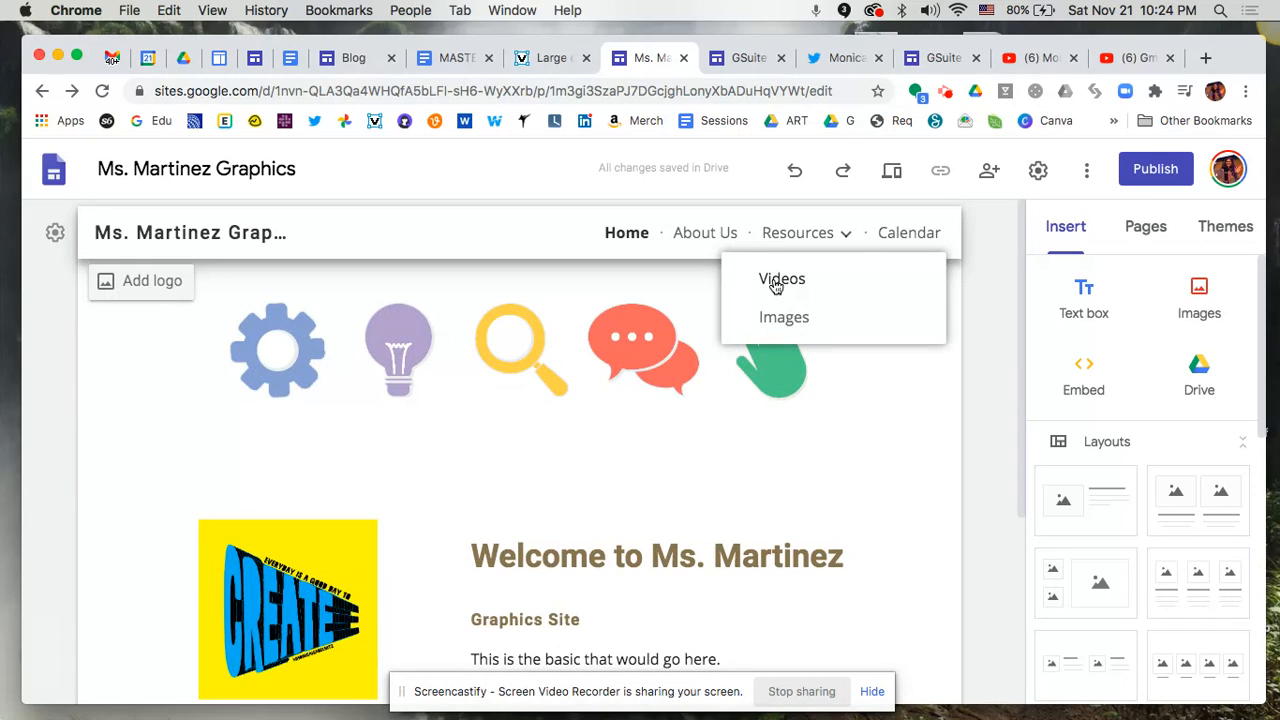
pyautogui.click(778, 282)
pyautogui.moveTo(800, 245)
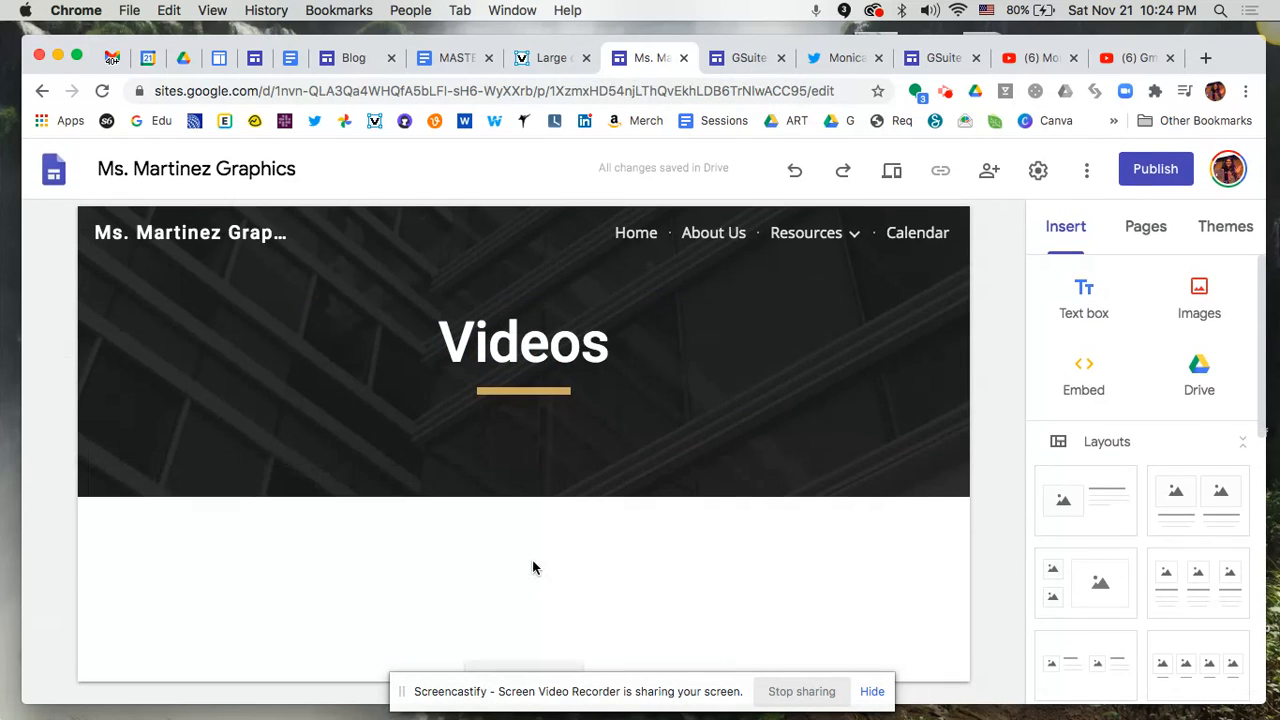
# Start inserting a YouTube video and search for "Gmail Overview", using the title copied from the video already open on YouTube
pyautogui.scroll(-3, 1104, 458)
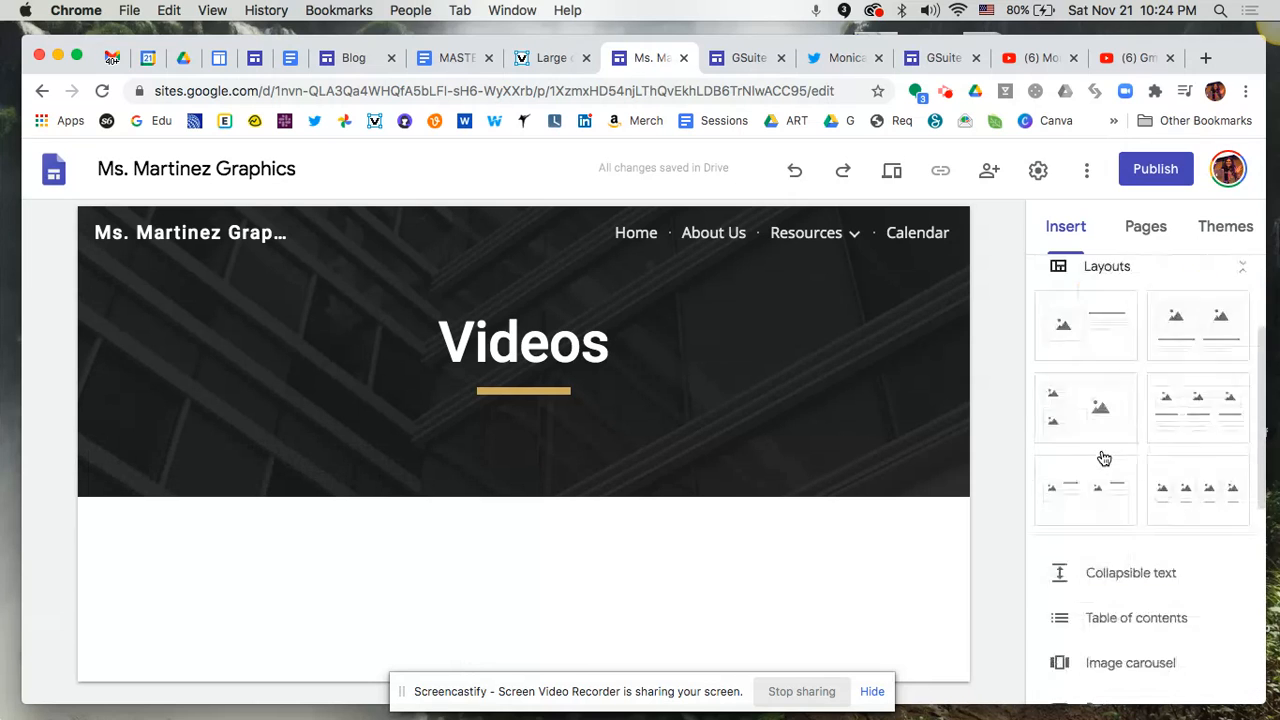
pyautogui.scroll(-5, 1104, 458)
pyautogui.click(1056, 375)
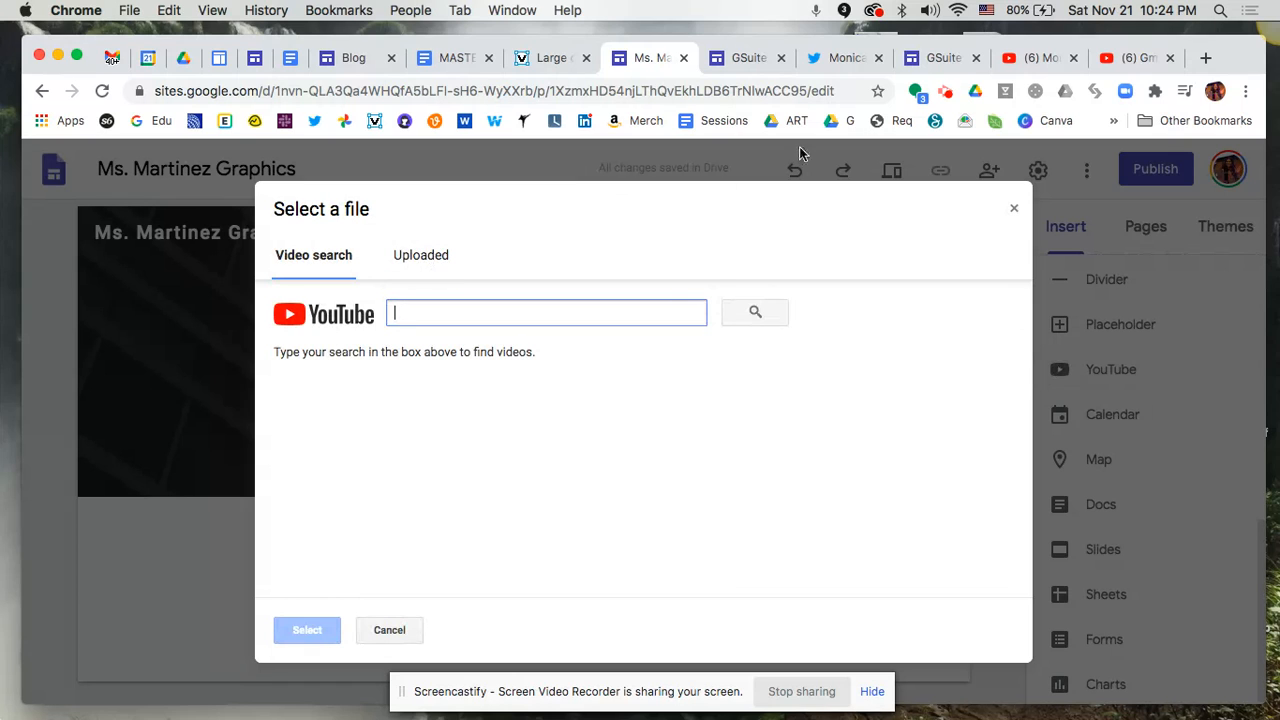
pyautogui.click(1108, 62)
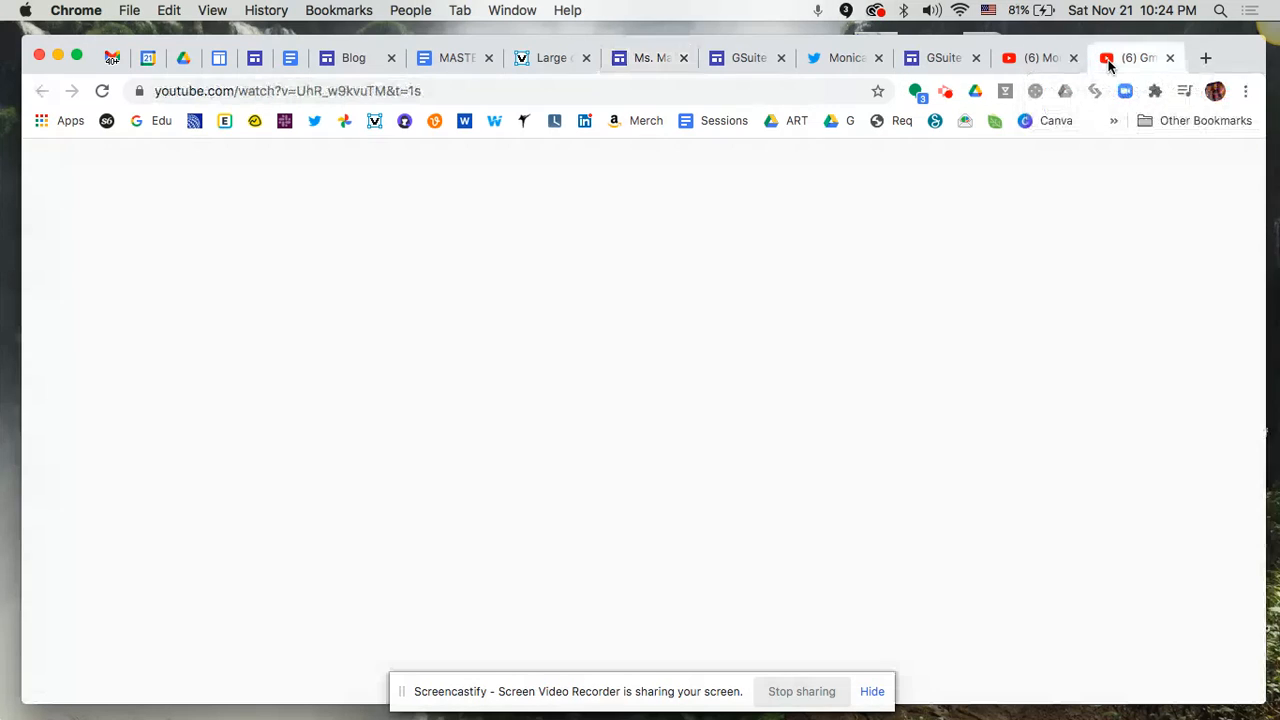
pyautogui.scroll(-3, 302, 528)
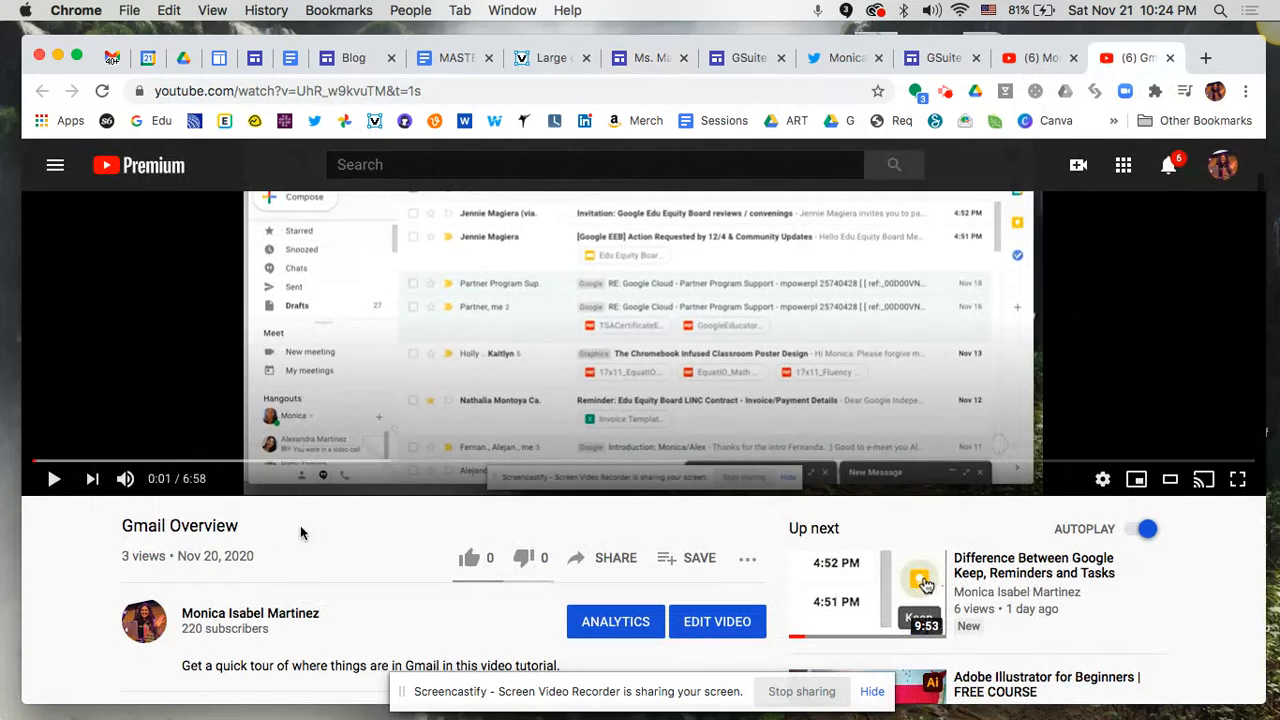
pyautogui.moveTo(251, 525); pyautogui.dragTo(121, 525)
pyautogui.press('super+c')
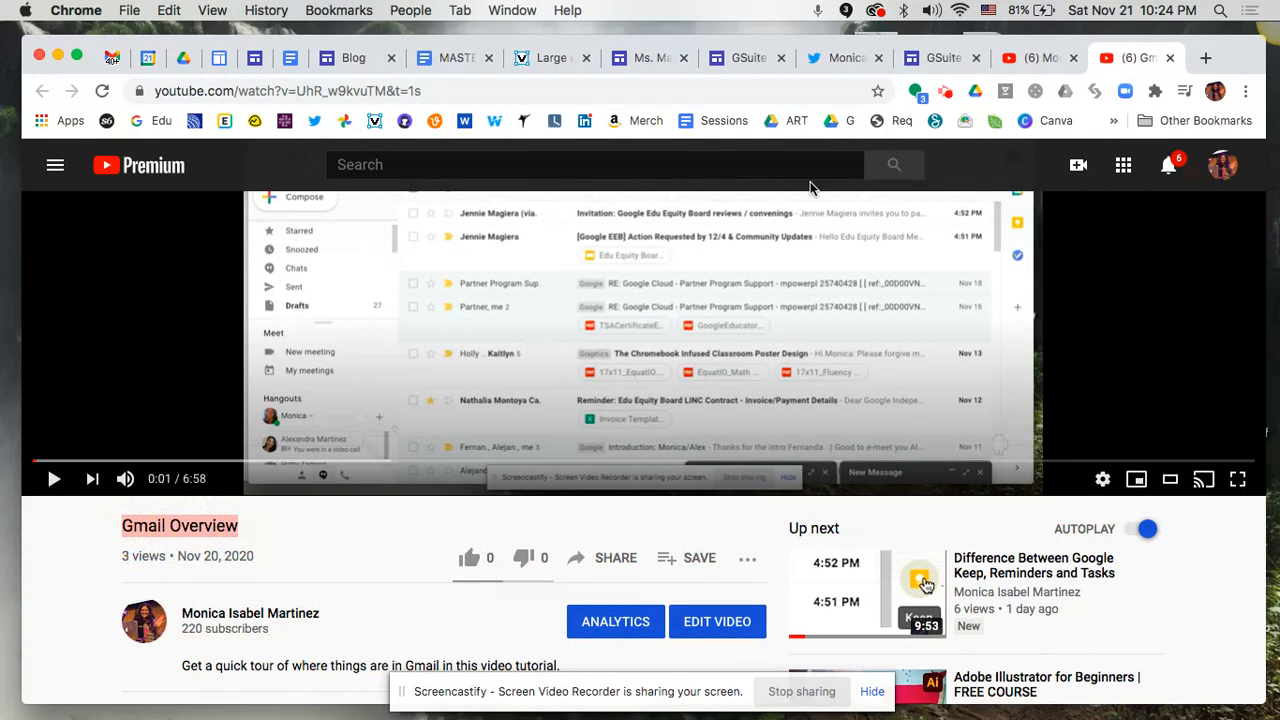
pyautogui.click(645, 59)
pyautogui.press('super+v')
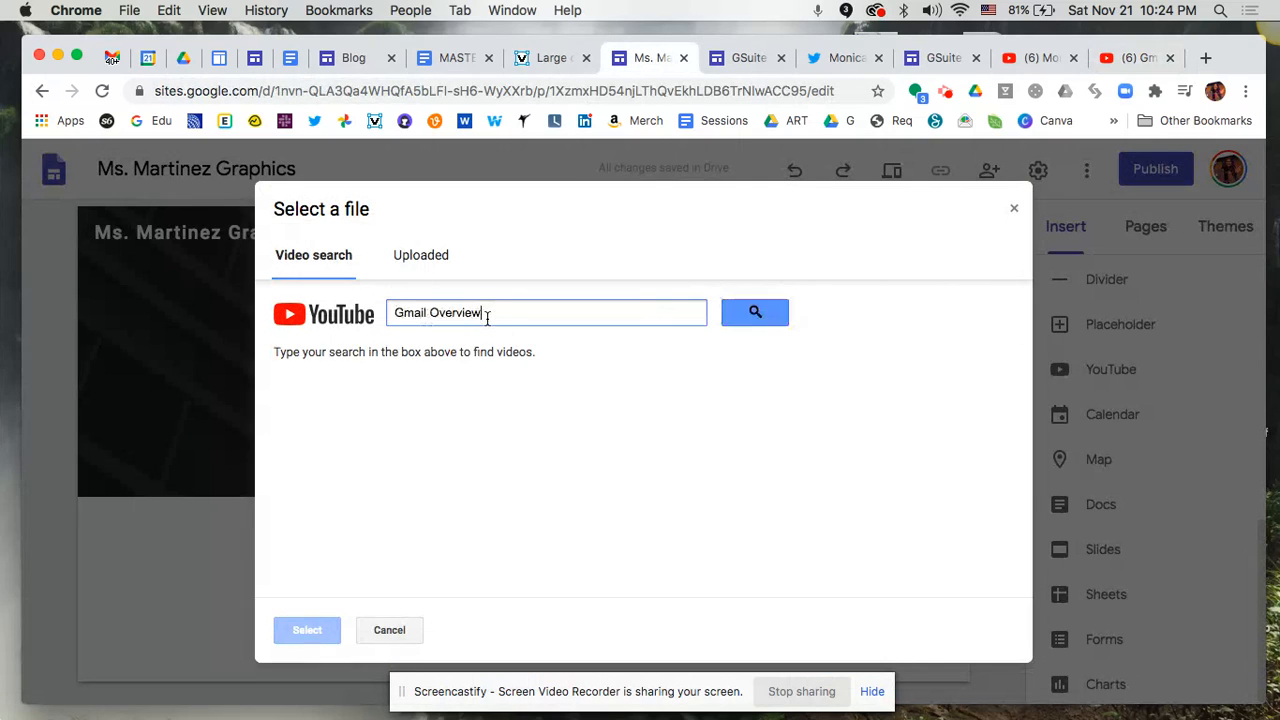
pyautogui.click(738, 313)
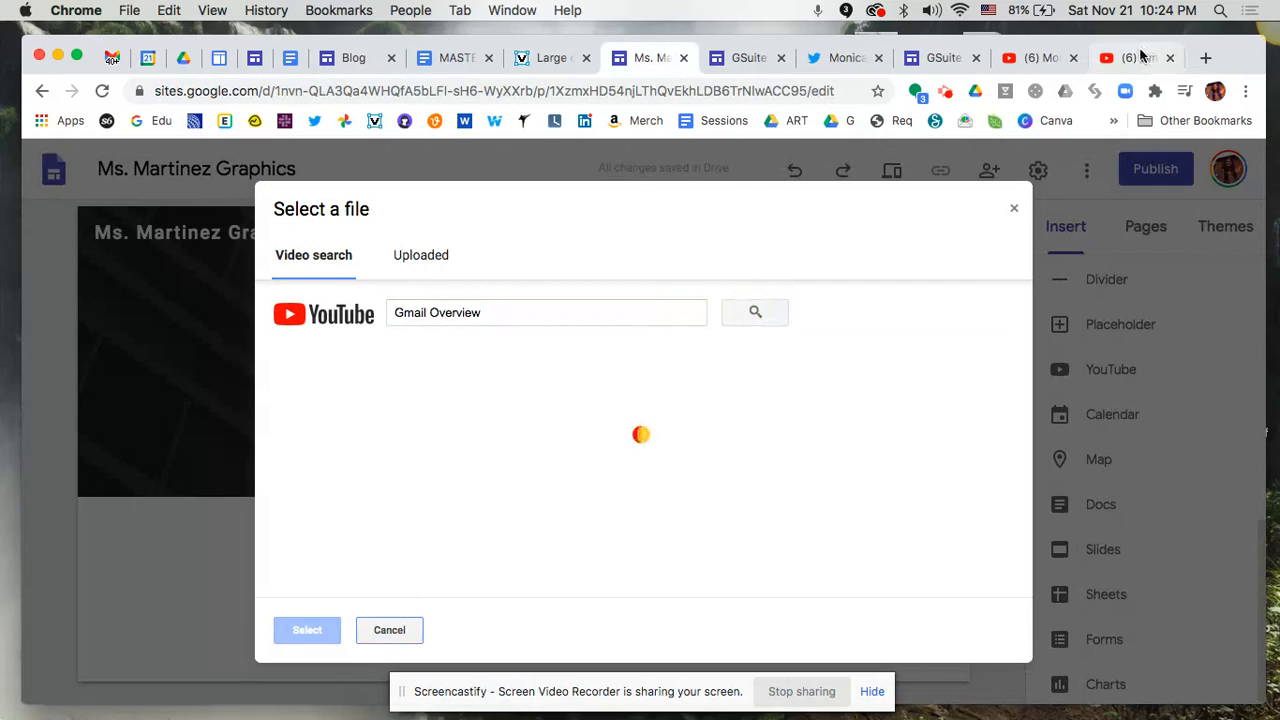
# Look again at the original Gmail Overview video on YouTube and return to the video search in the site editor
pyautogui.click(1135, 57)
pyautogui.scroll(3, 562, 538)
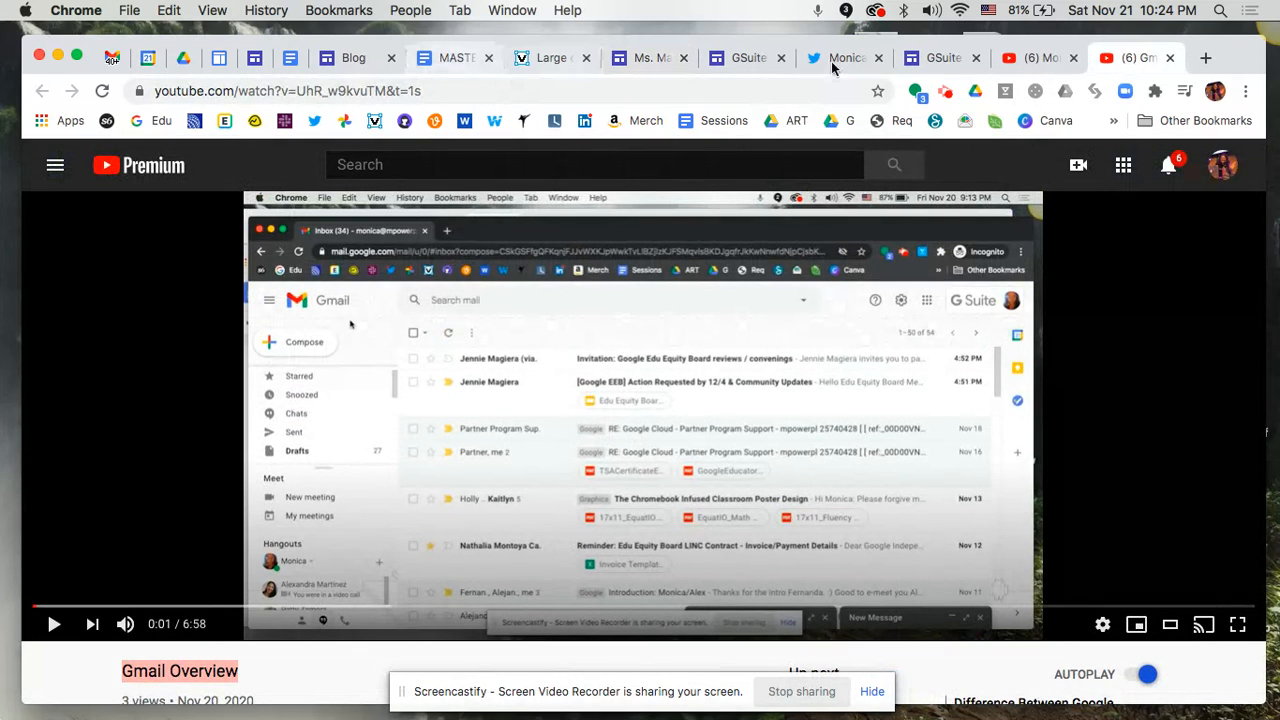
pyautogui.click(930, 58)
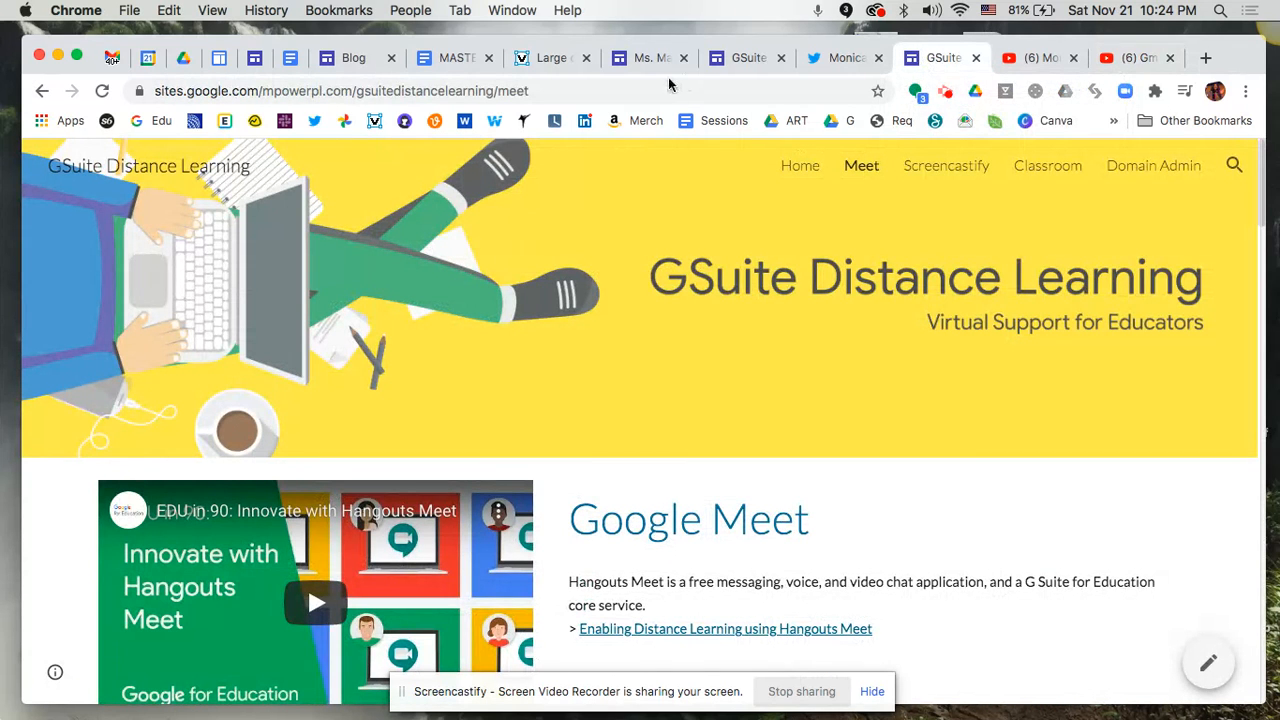
pyautogui.click(633, 60)
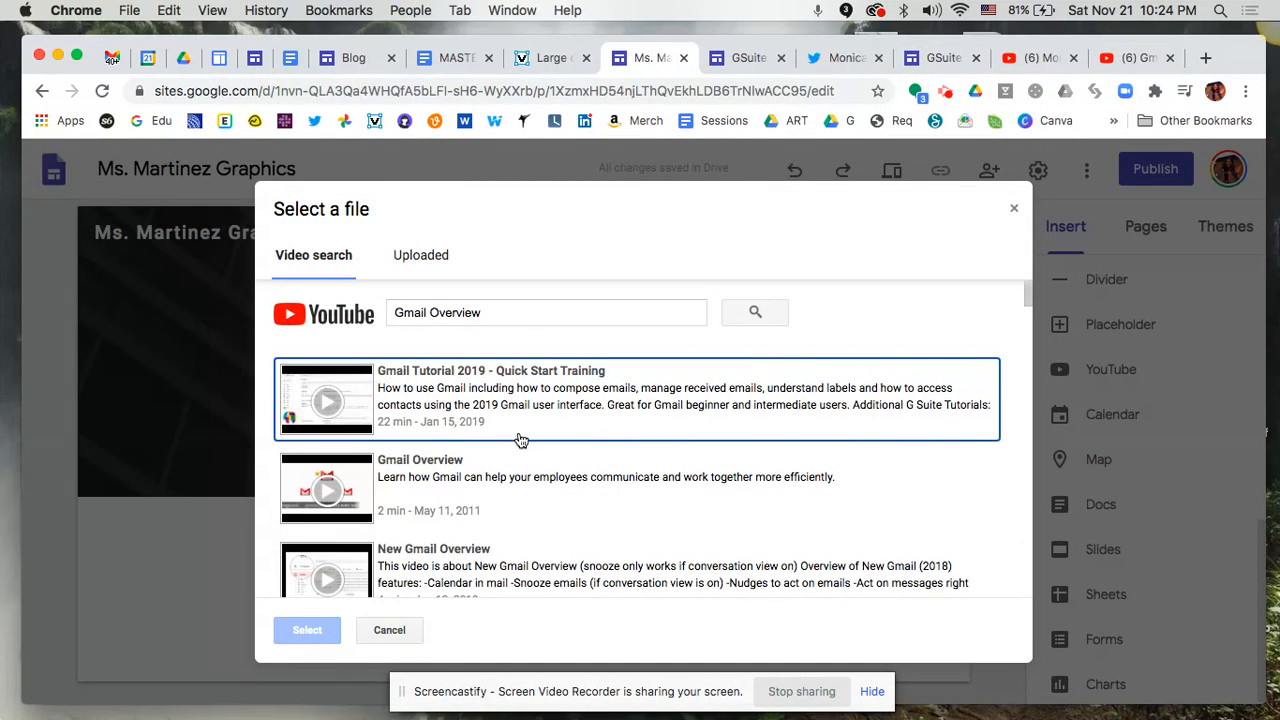
# Insert the 5-minute "Gmail Overview" video dated Nov 29, 2018 from the search results into the Videos page
pyautogui.scroll(-1, 520, 440)
pyautogui.scroll(-1, 520, 442)
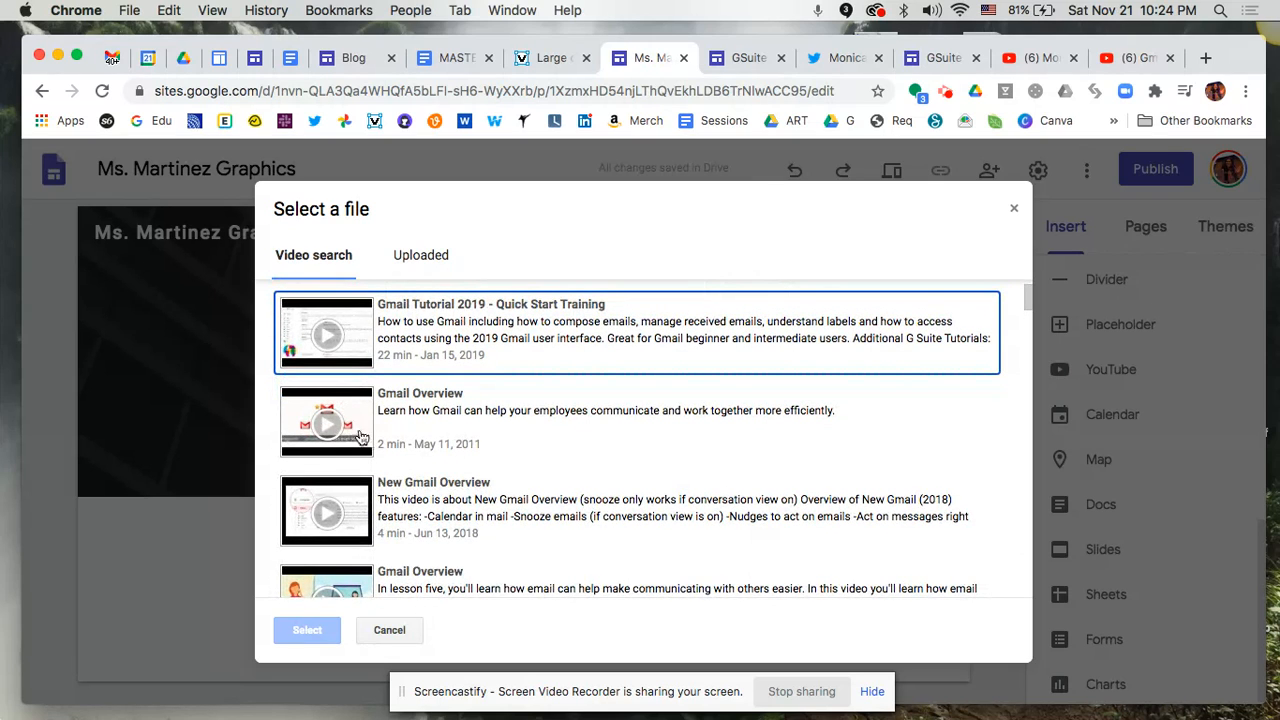
pyautogui.scroll(-4, 400, 445)
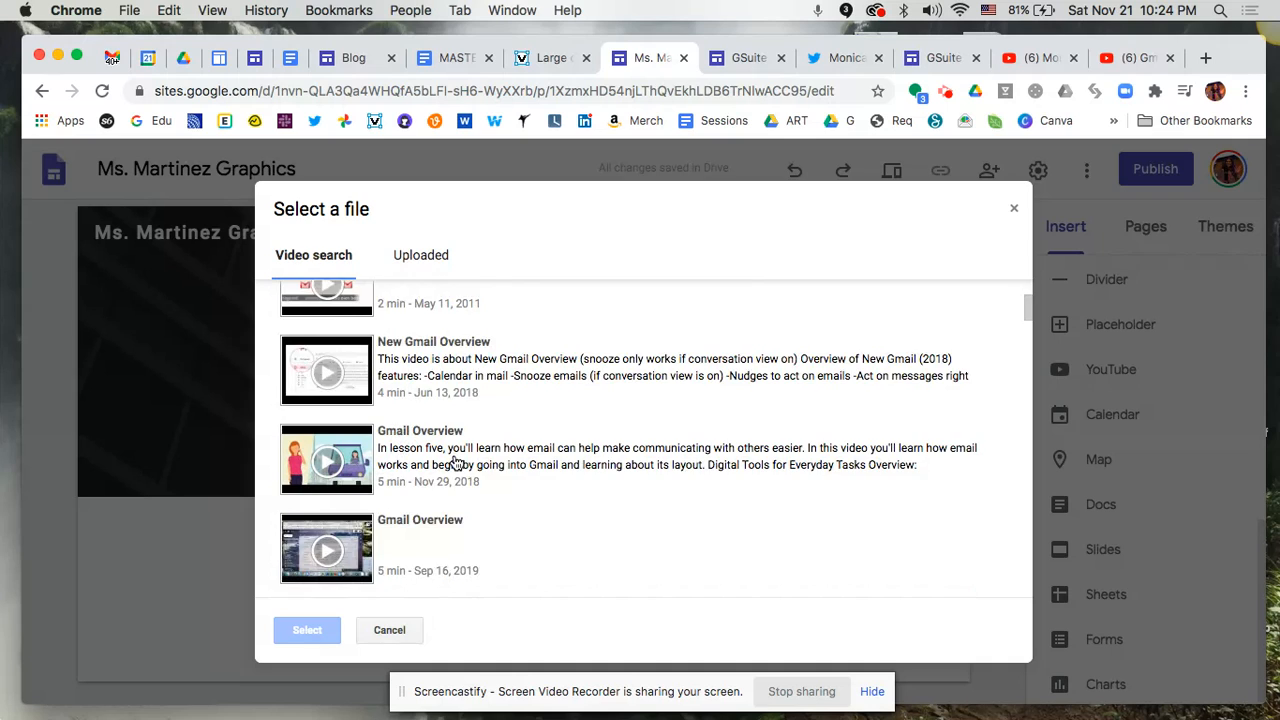
pyautogui.scroll(-2, 455, 462)
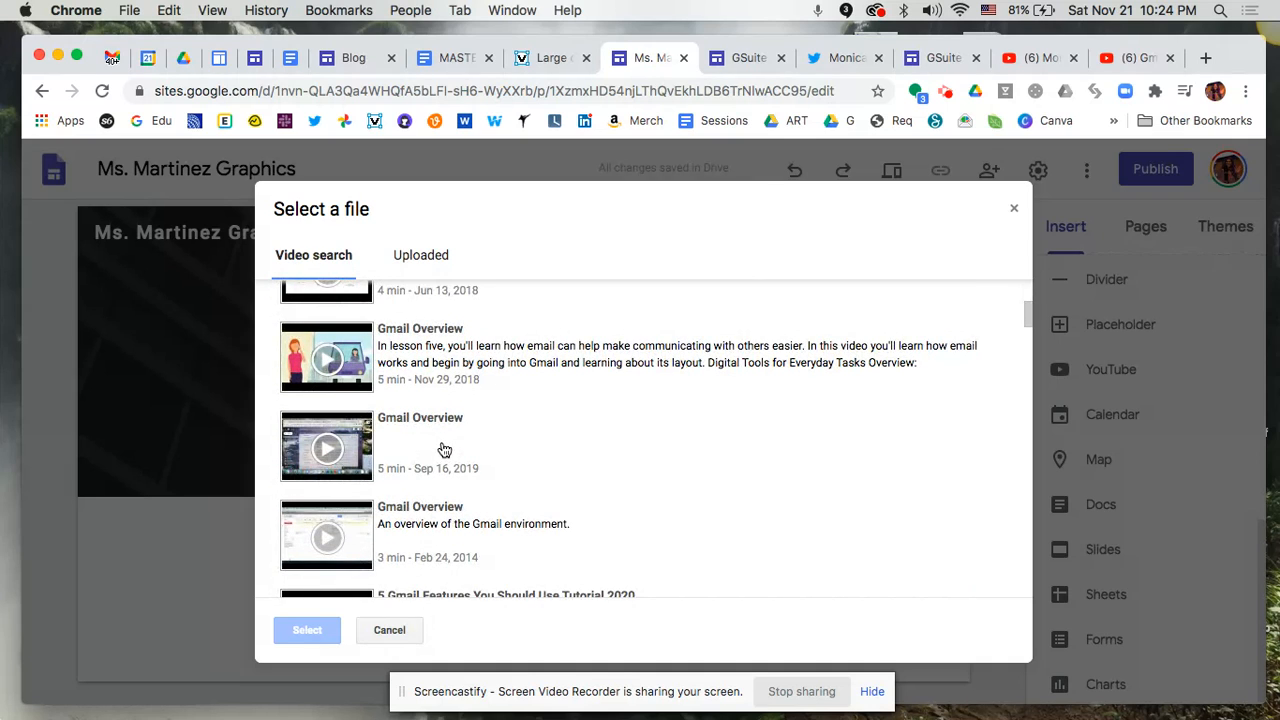
pyautogui.scroll(-6, 444, 450)
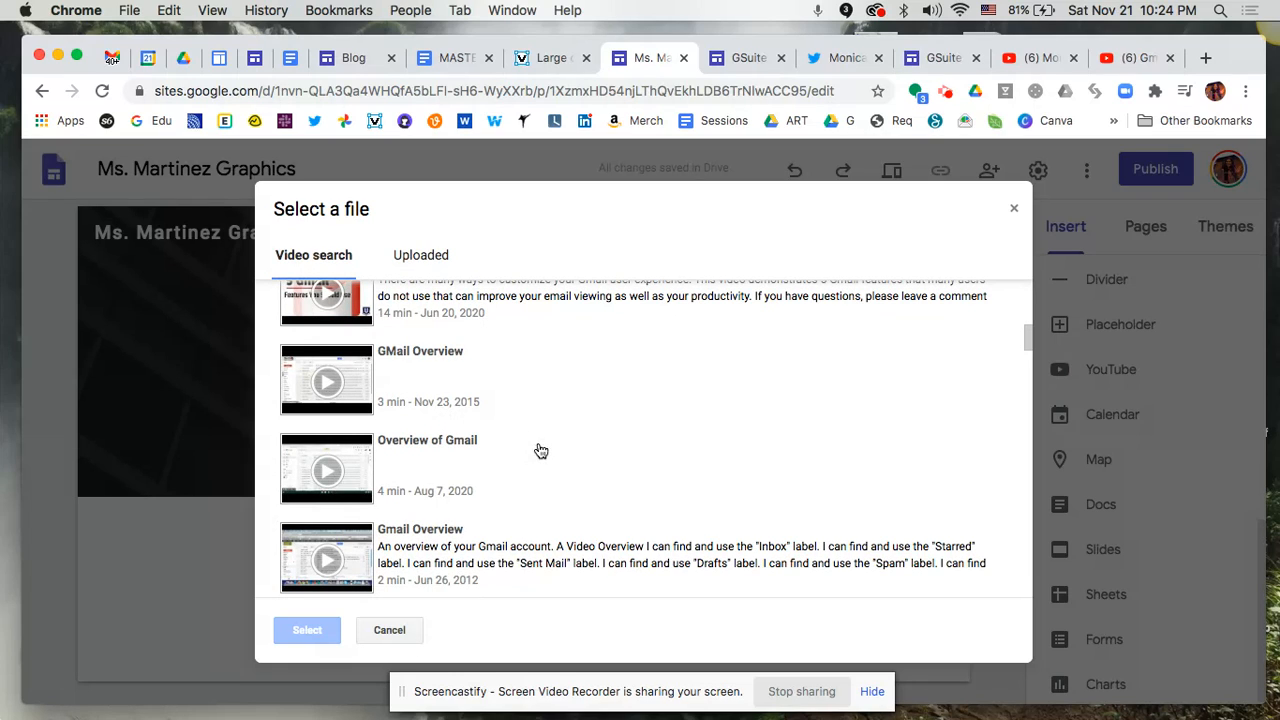
pyautogui.scroll(-2, 540, 451)
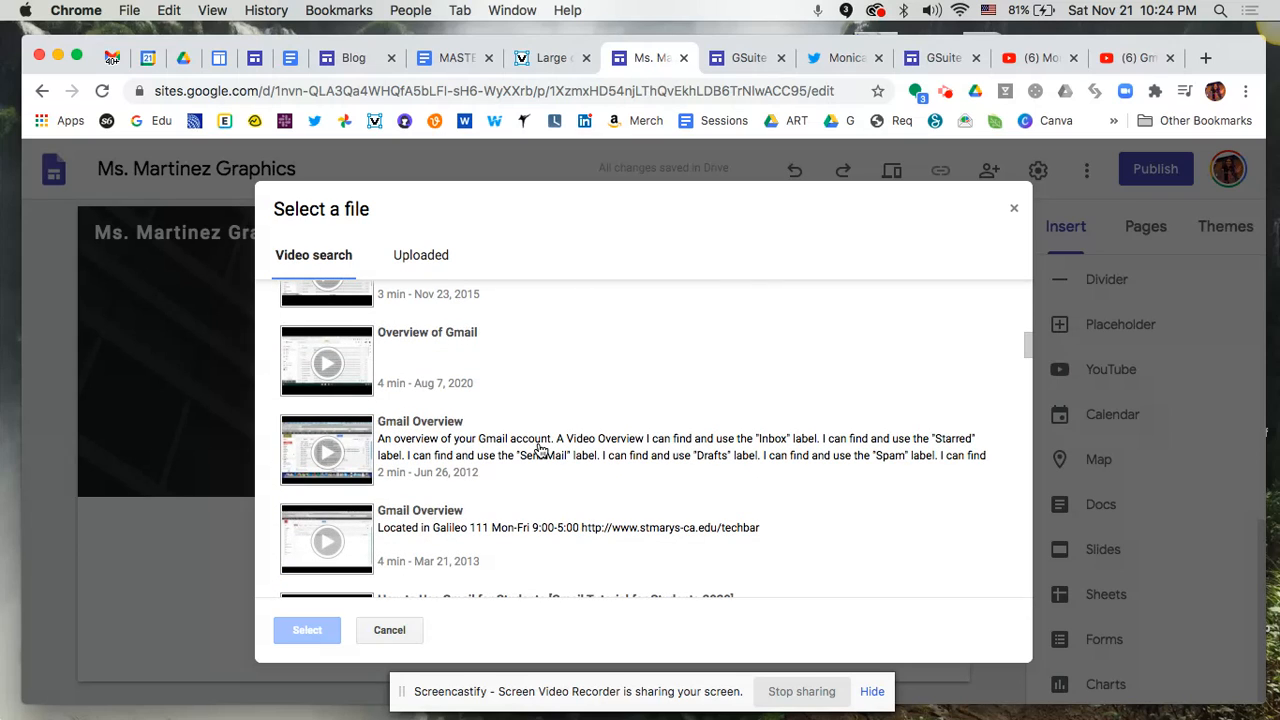
pyautogui.scroll(8, 540, 451)
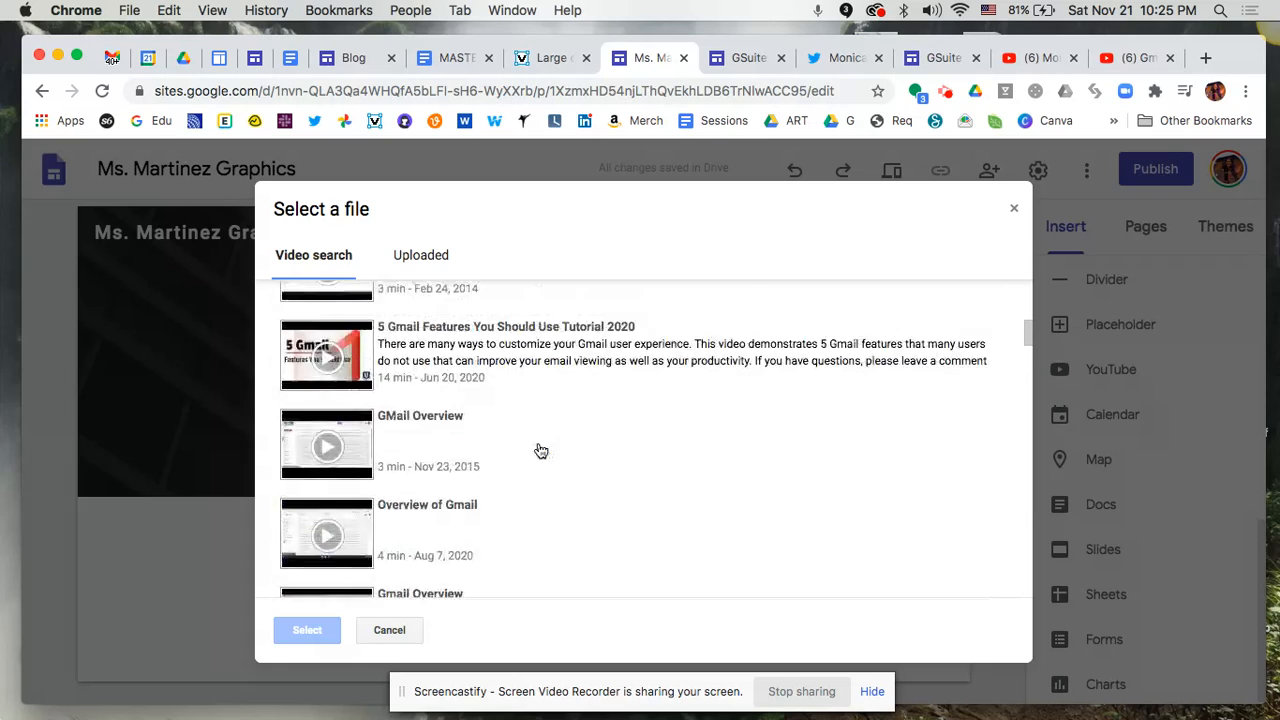
pyautogui.scroll(1, 540, 451)
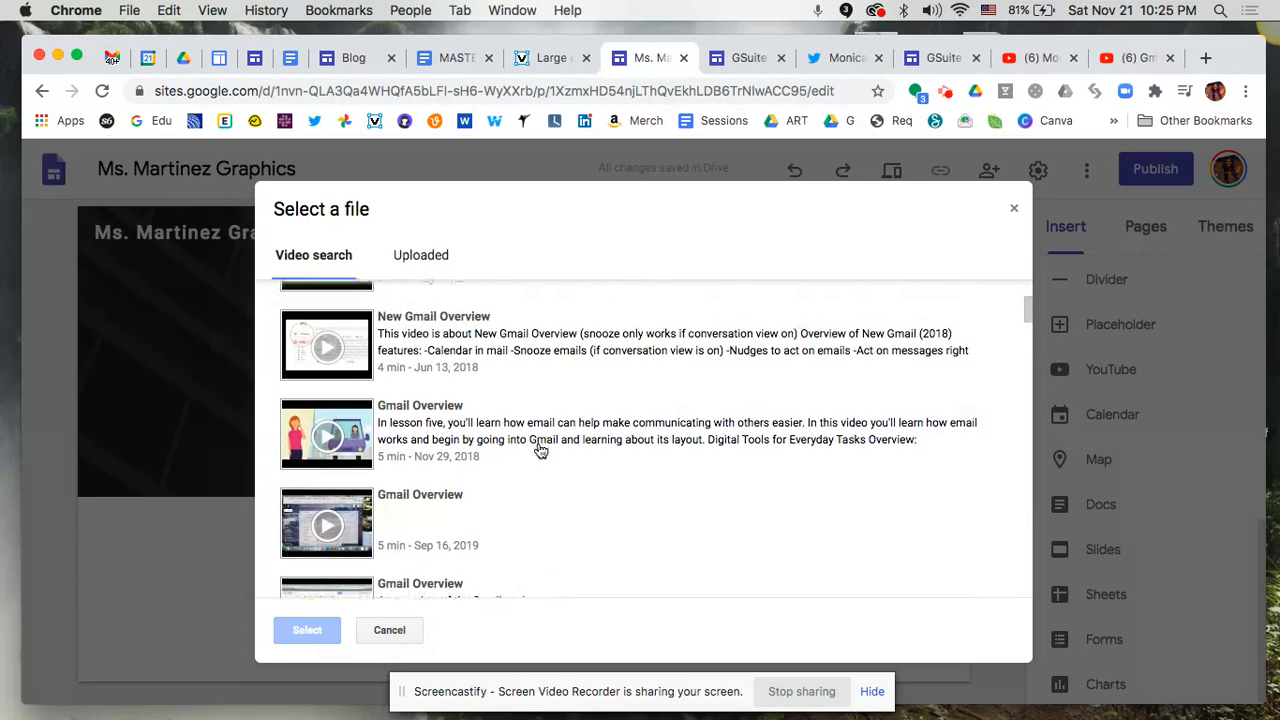
pyautogui.click(395, 438)
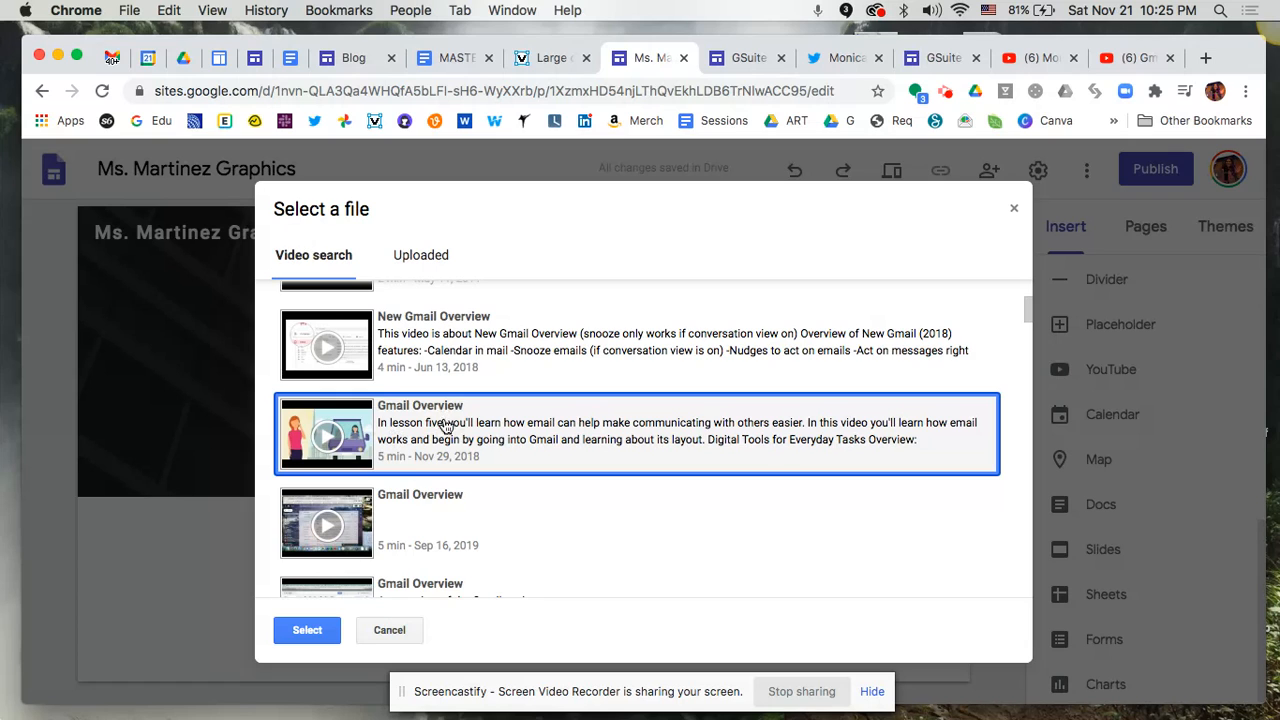
pyautogui.click(307, 631)
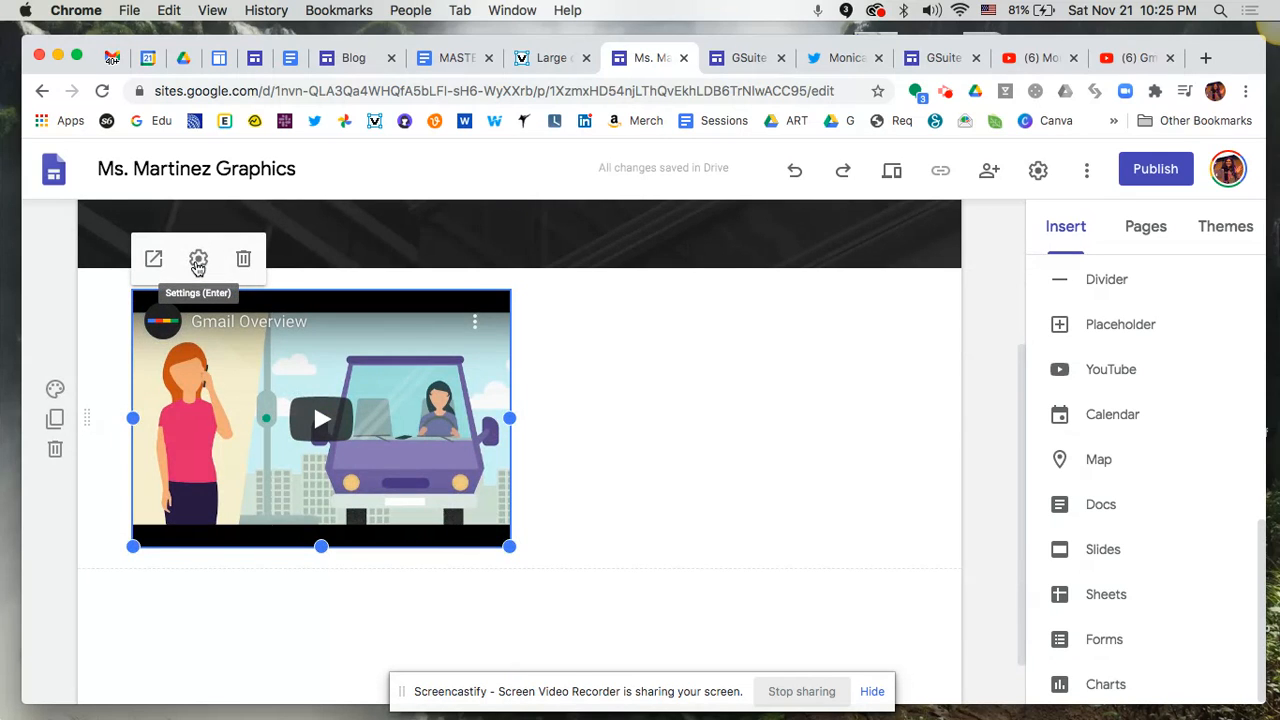
# Review the progress bar color and Hide Controls options of the embedded video, keeping Red and Normal (fade progress bar)
pyautogui.click(198, 260)
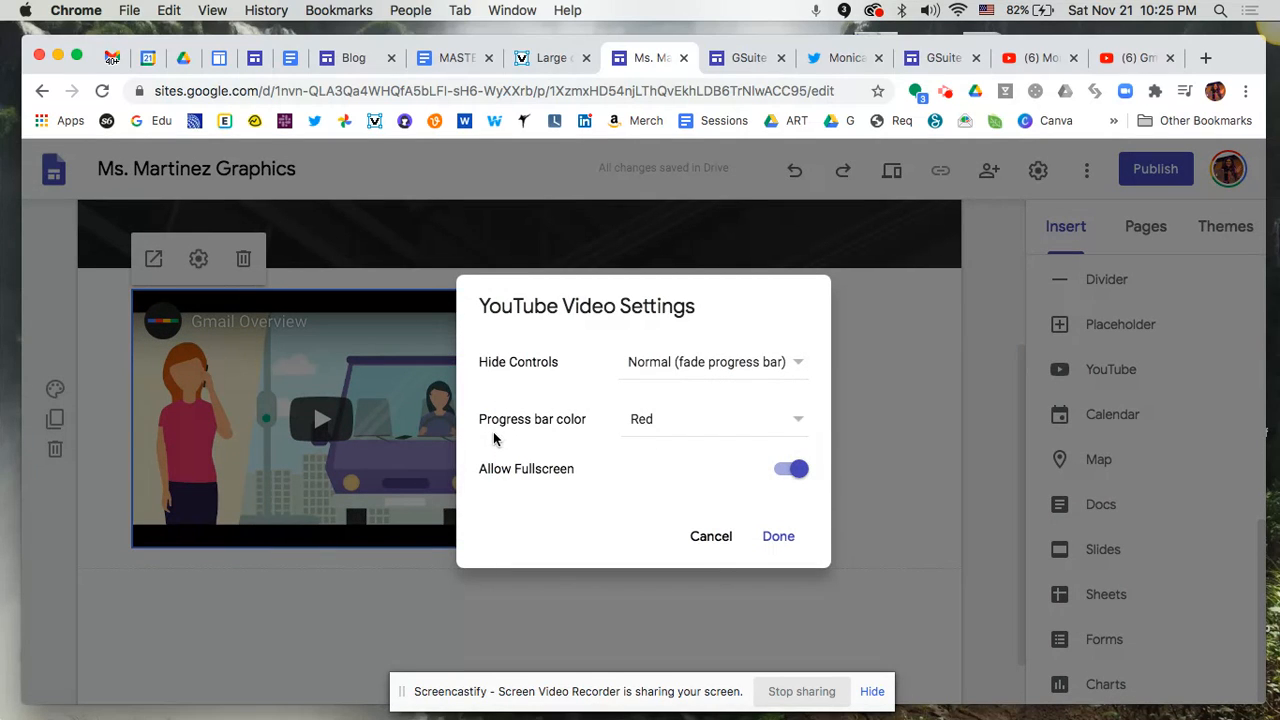
pyautogui.click(799, 423)
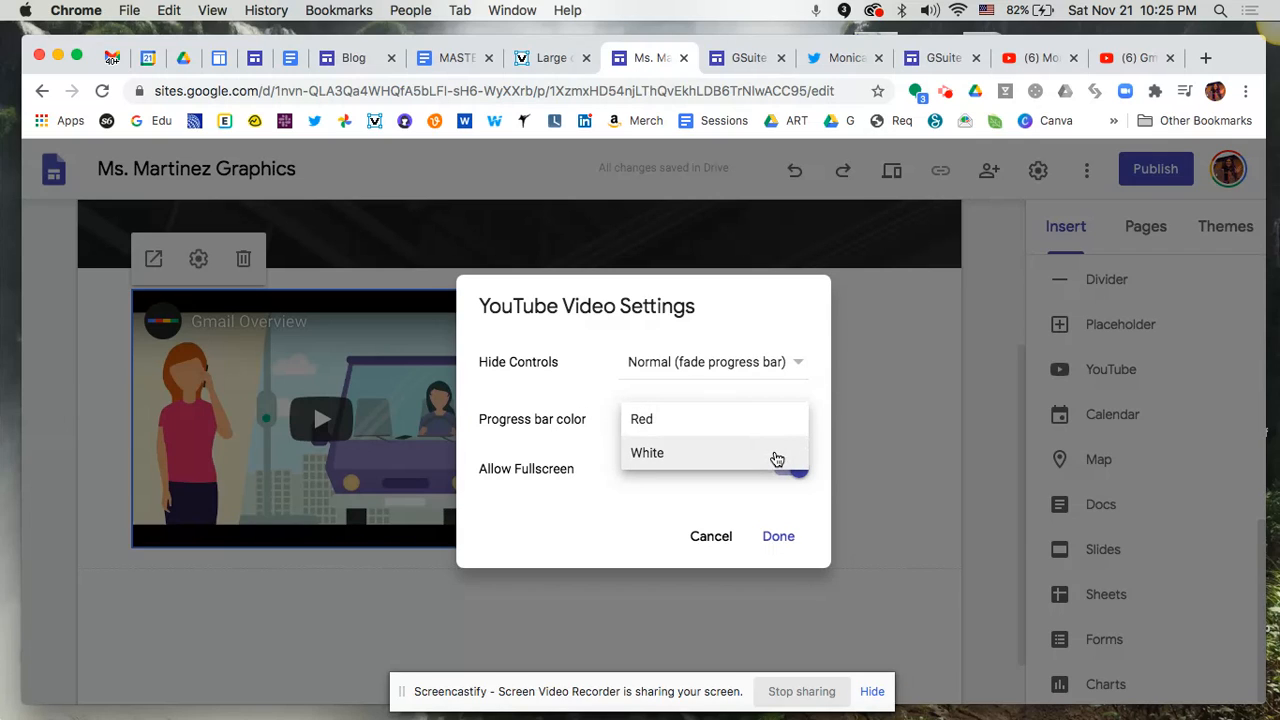
pyautogui.click(537, 499)
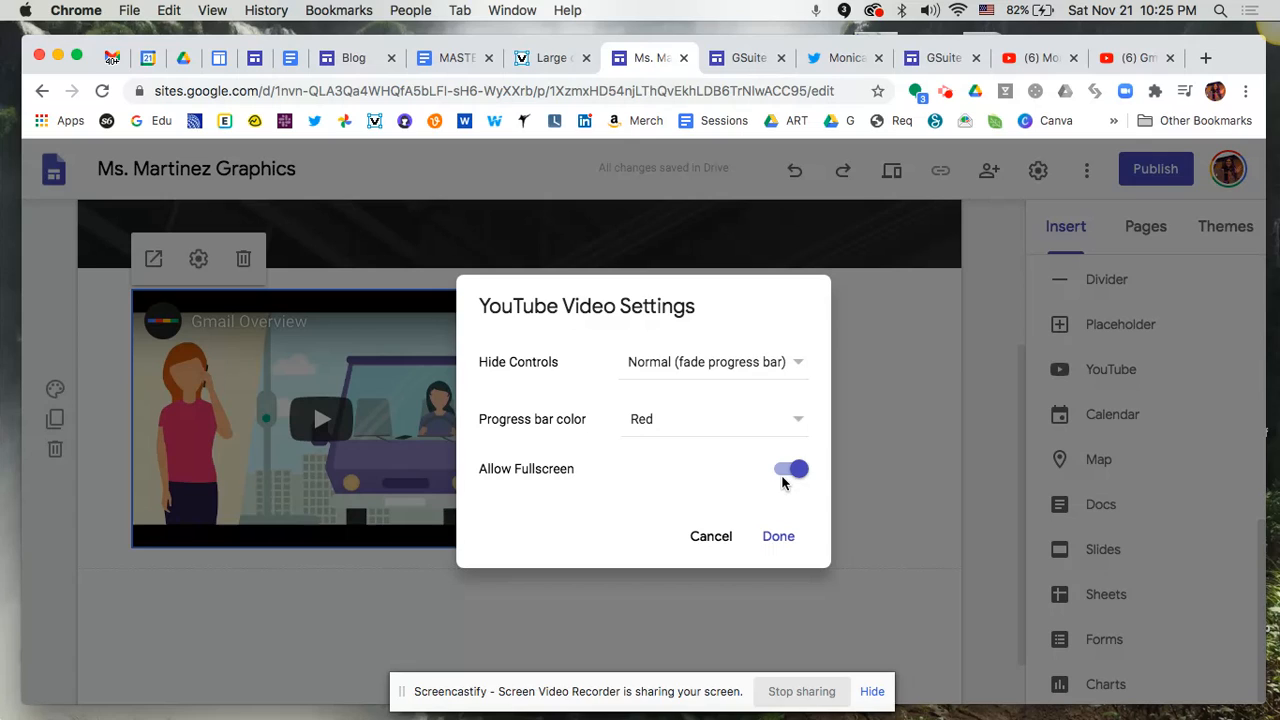
pyautogui.click(796, 365)
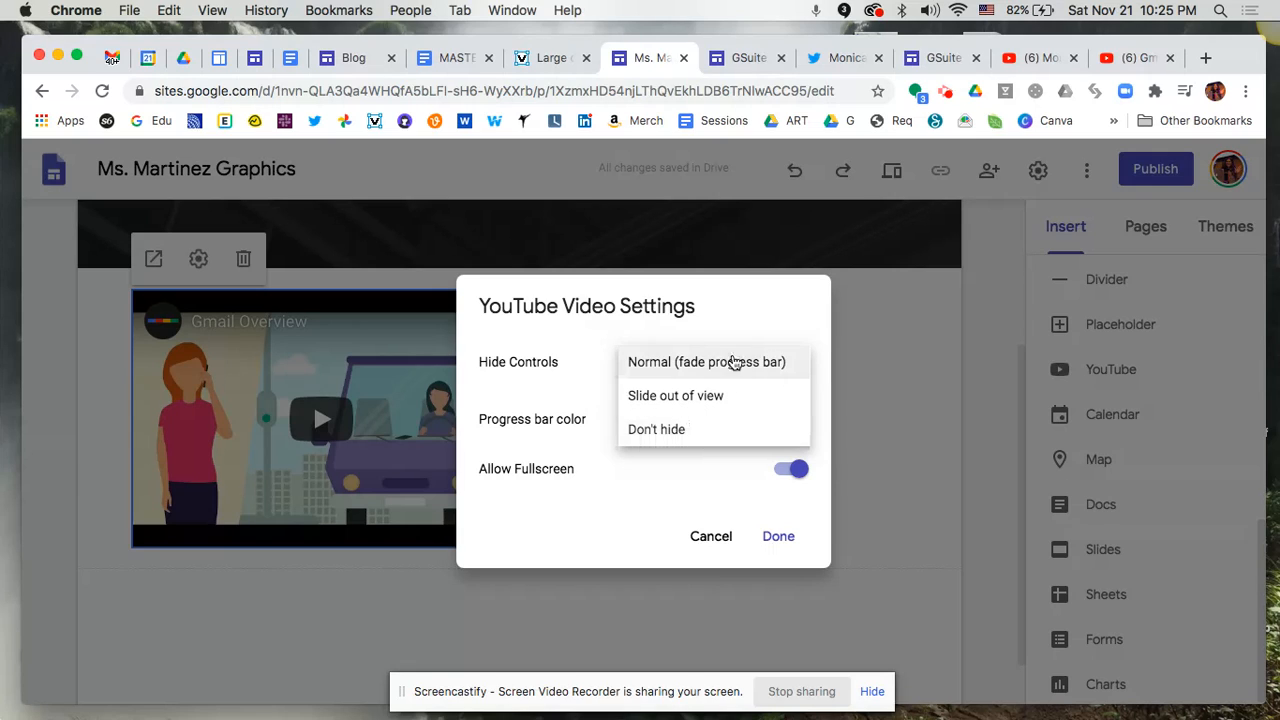
pyautogui.click(742, 366)
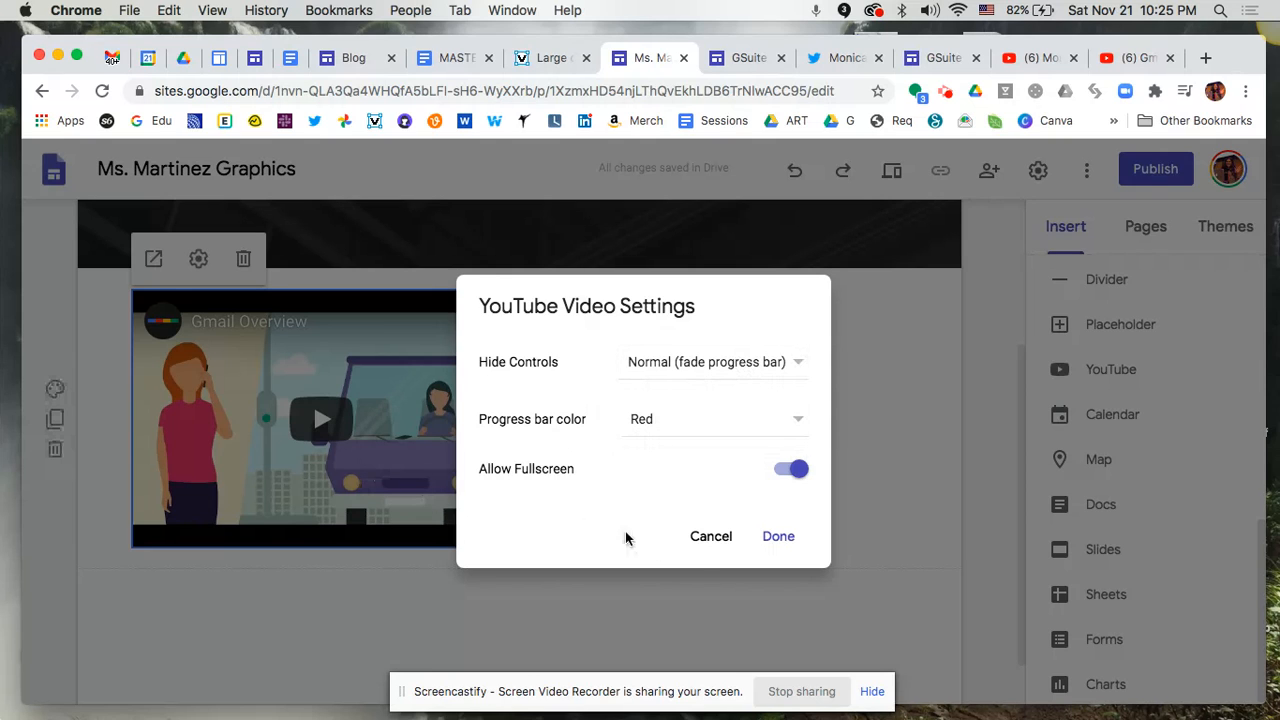
pyautogui.click(779, 545)
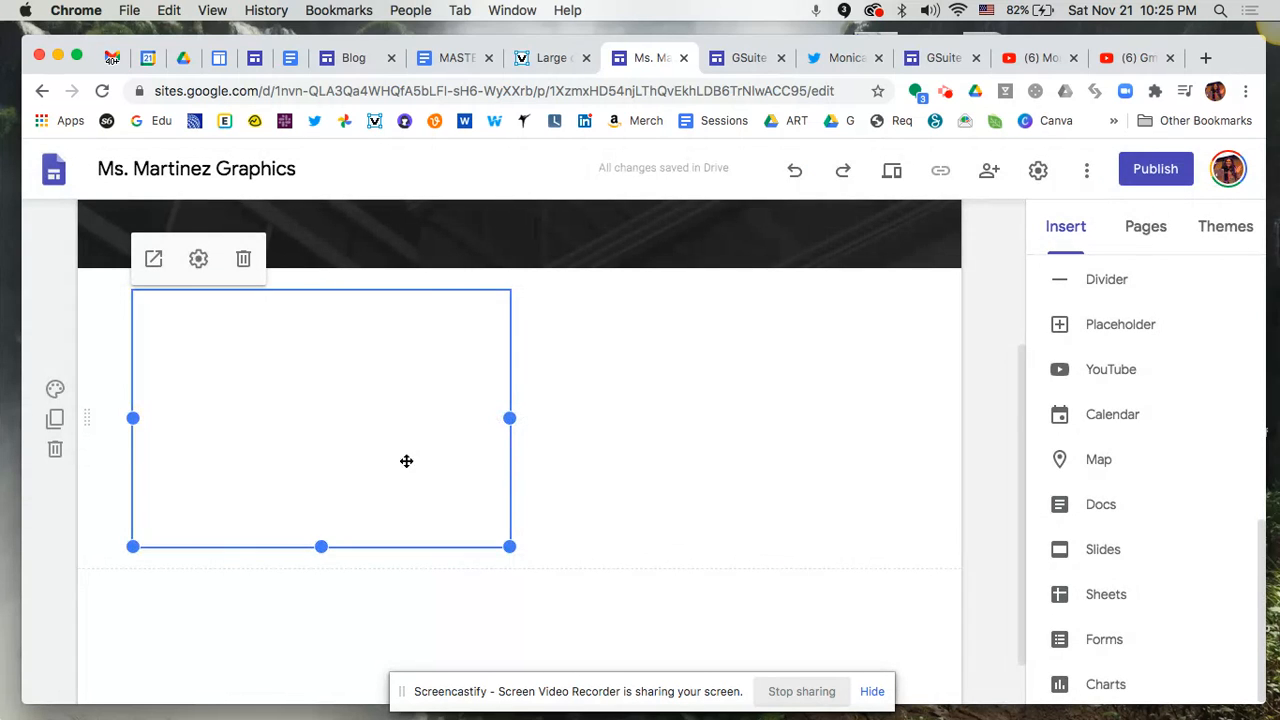
# Move the Gmail Overview video to the horizontal center of its section below the Videos header
pyautogui.scroll(1, 406, 461)
pyautogui.scroll(2, 406, 461)
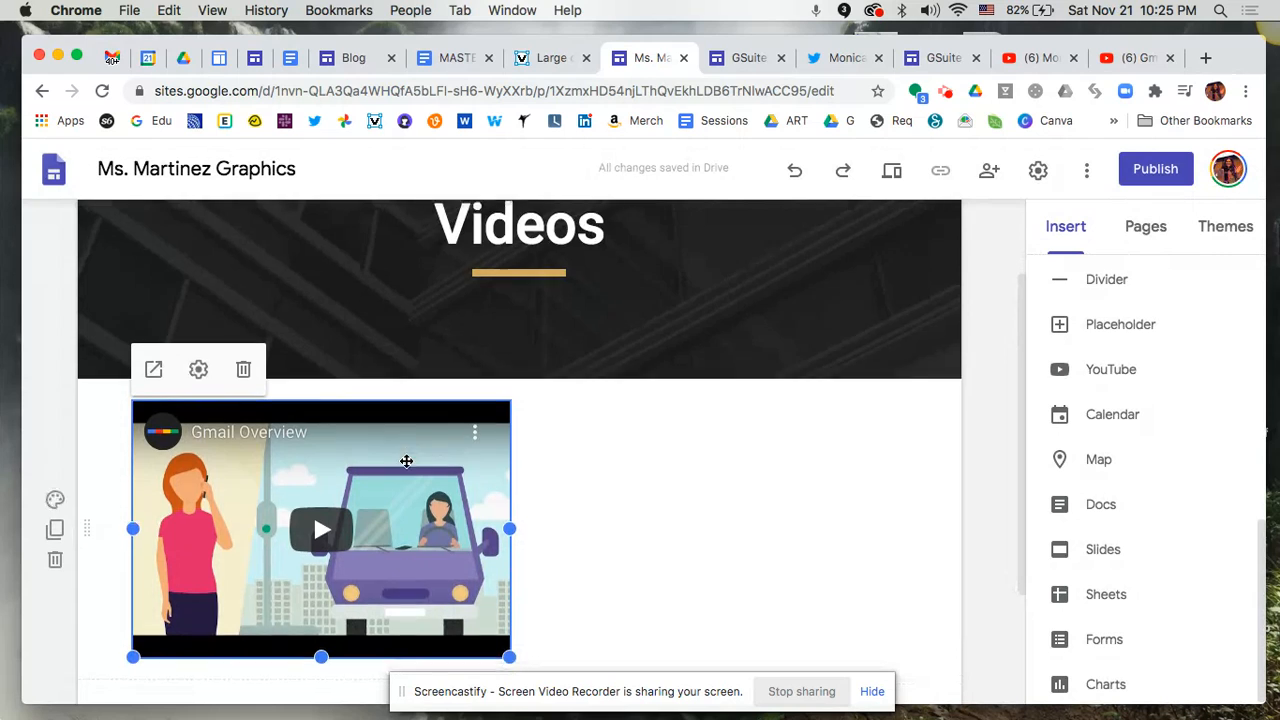
pyautogui.scroll(-3, 406, 458)
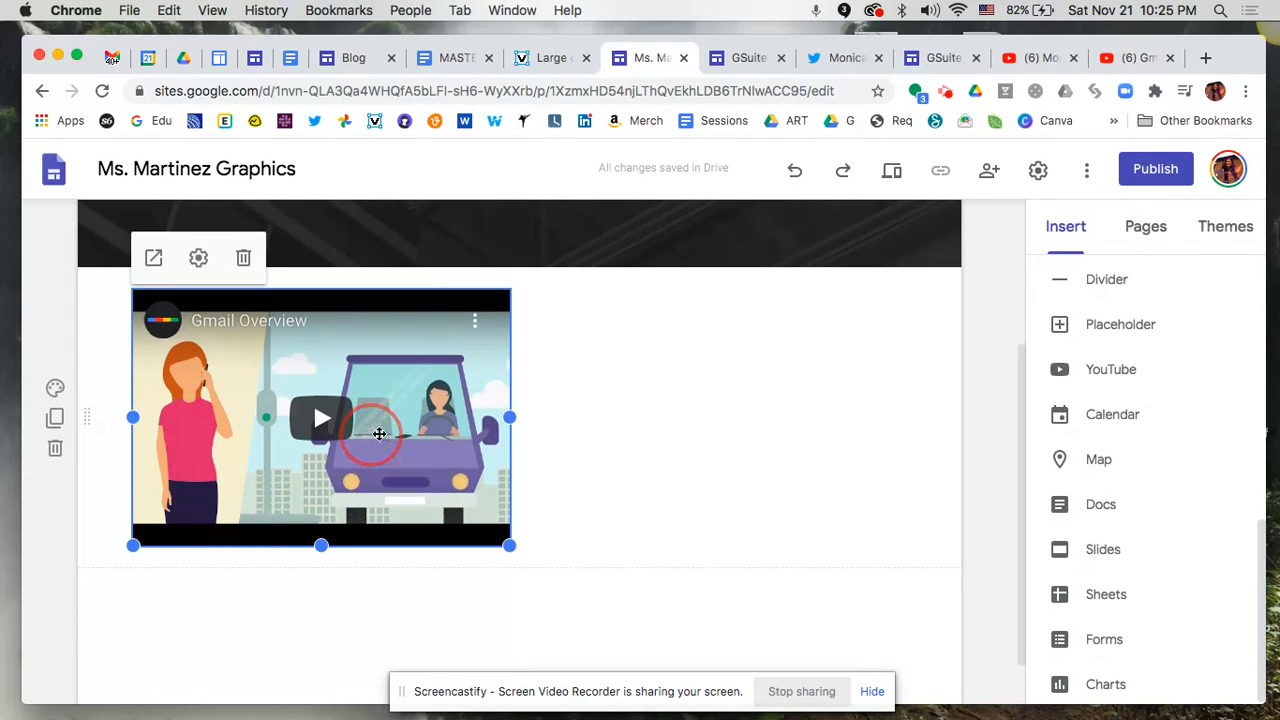
pyautogui.moveTo(313, 399); pyautogui.dragTo(527, 379)
pyautogui.scroll(-1, 771, 457)
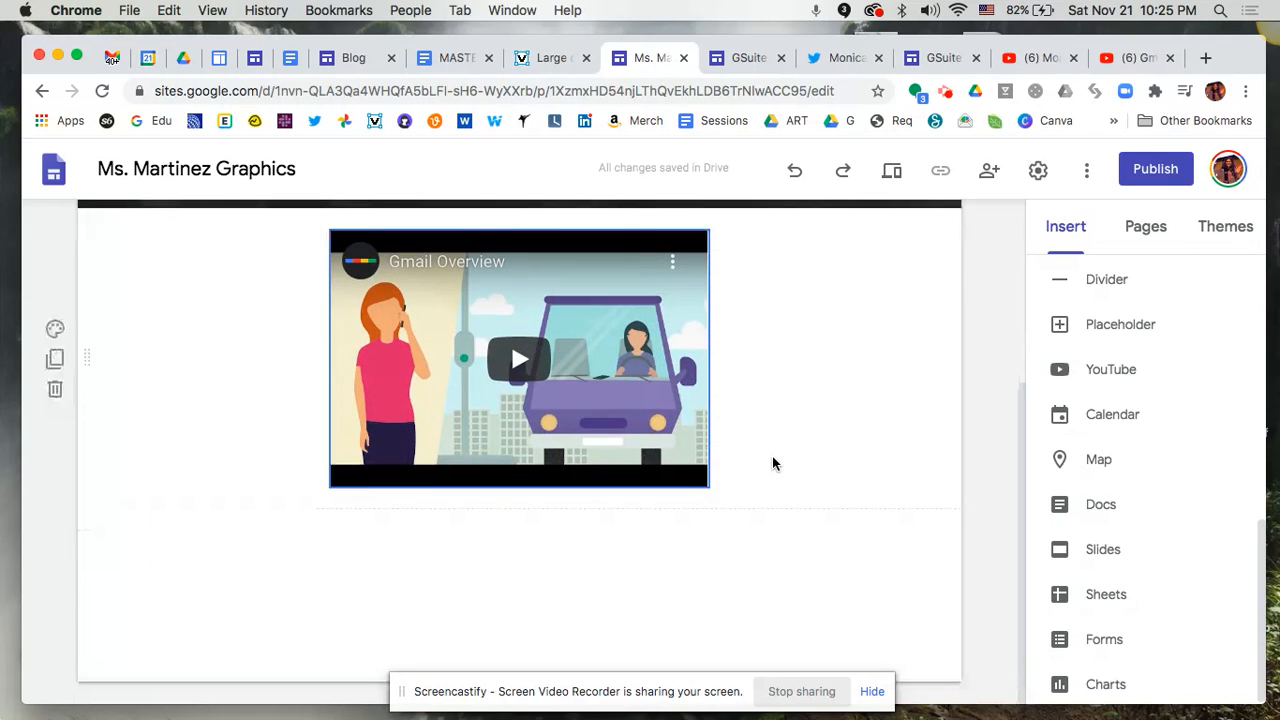
pyautogui.scroll(2, 773, 463)
pyautogui.scroll(-1, 772, 463)
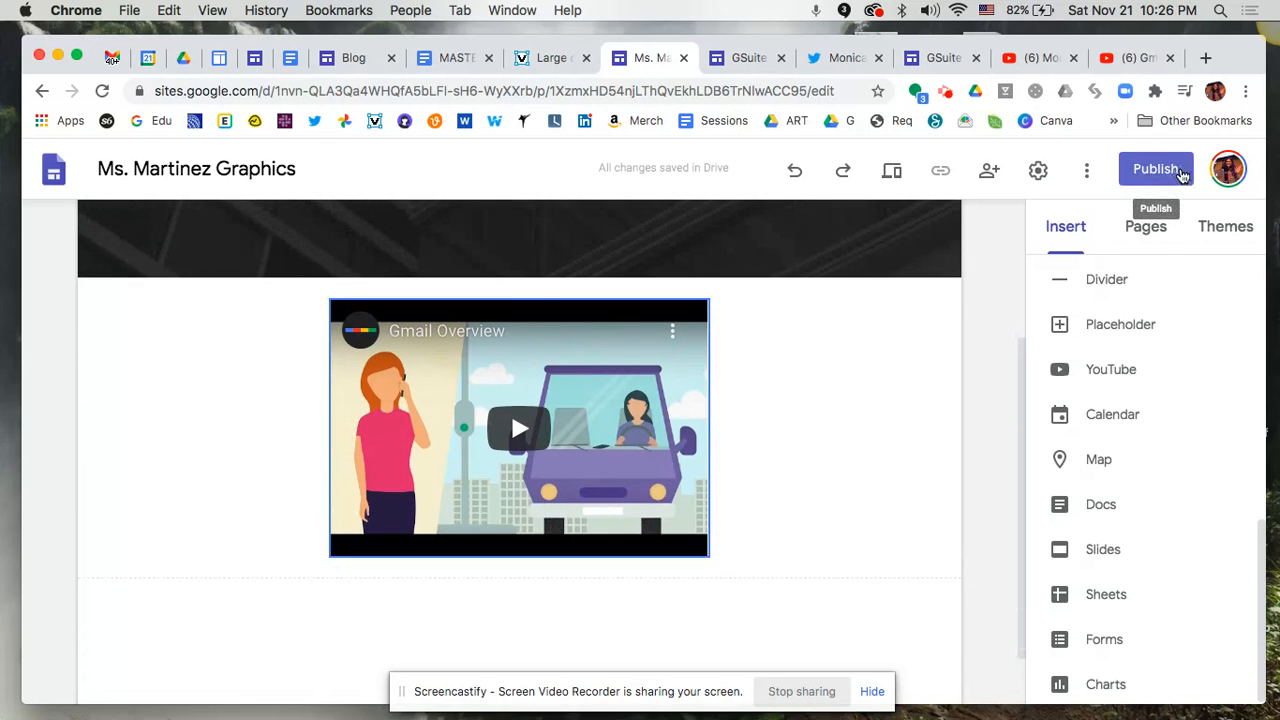
# Publish the site to the web, using its title in lowercase without spaces as the web address
pyautogui.click(1182, 172)
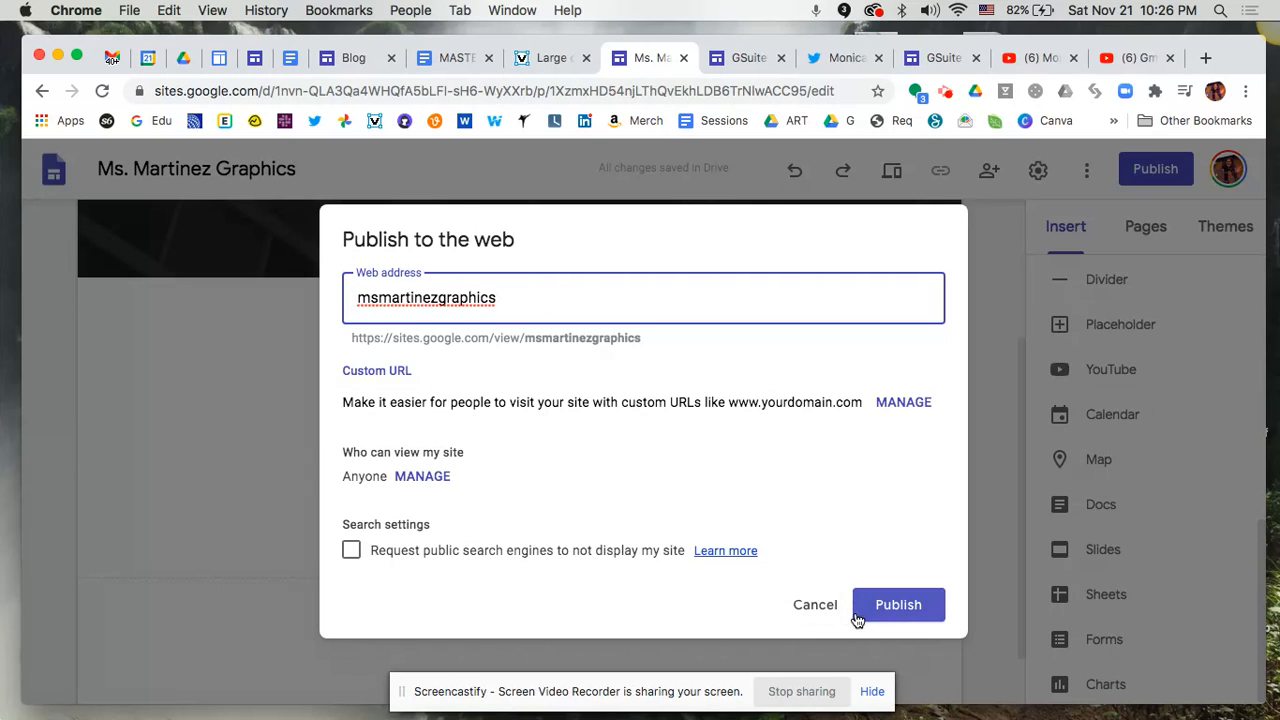
pyautogui.click(897, 605)
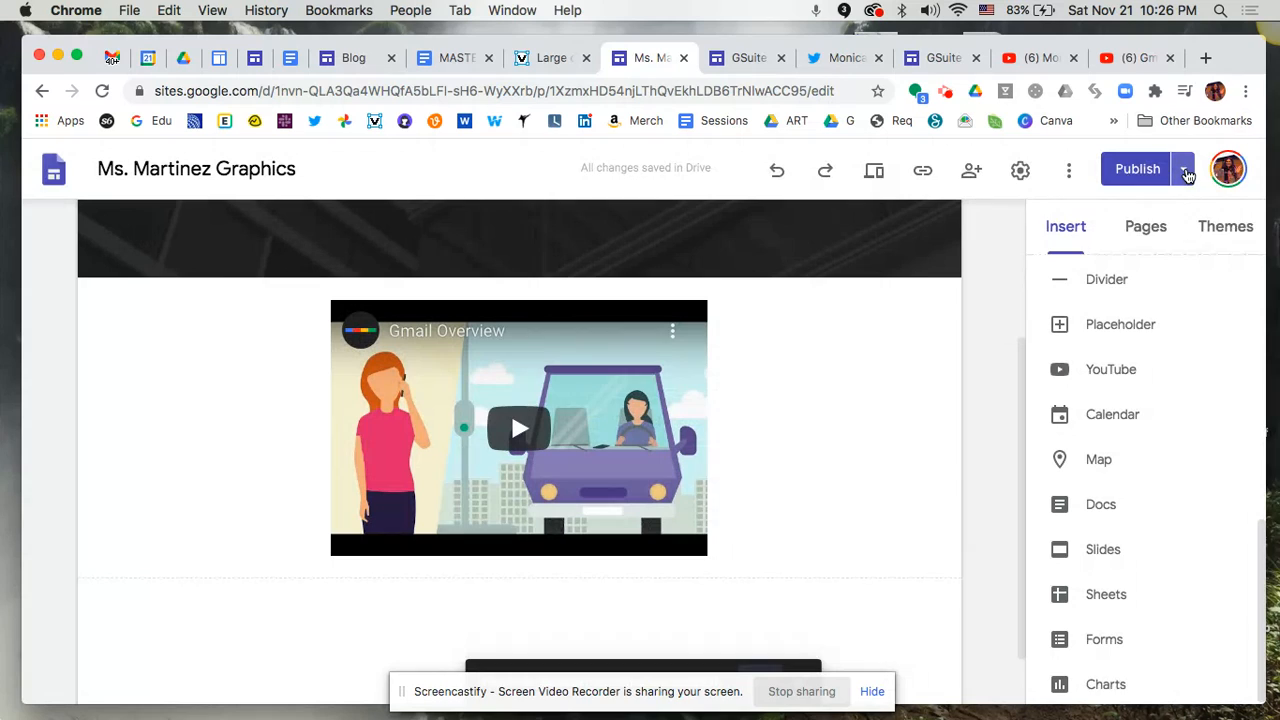
# View the published site's Videos page with the embedded Gmail Overview video
pyautogui.click(1184, 172)
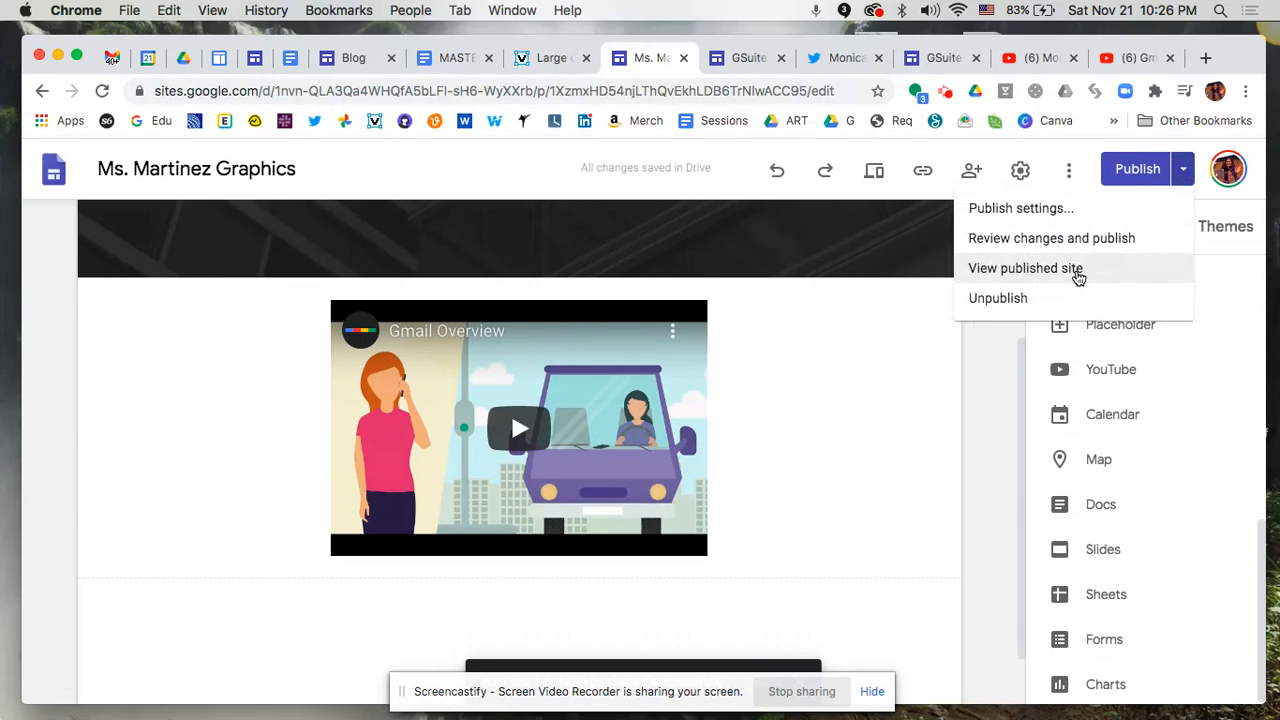
pyautogui.click(1076, 270)
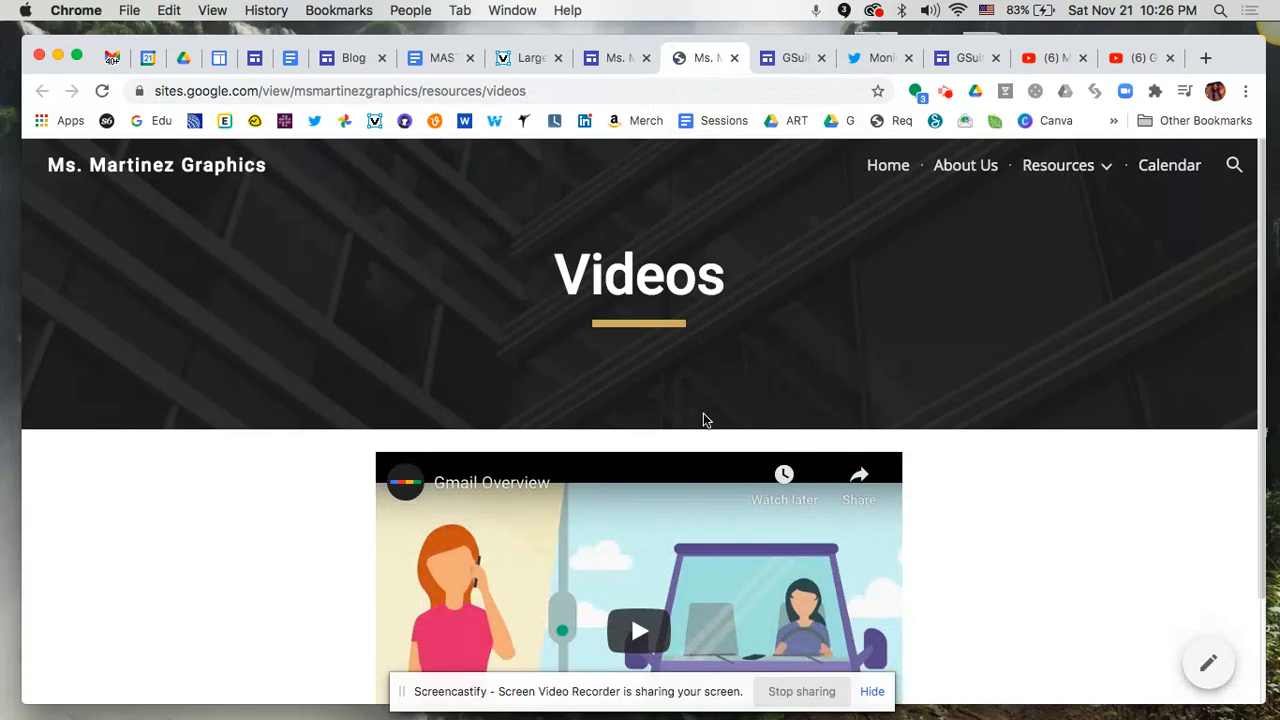
pyautogui.scroll(-3, 703, 420)
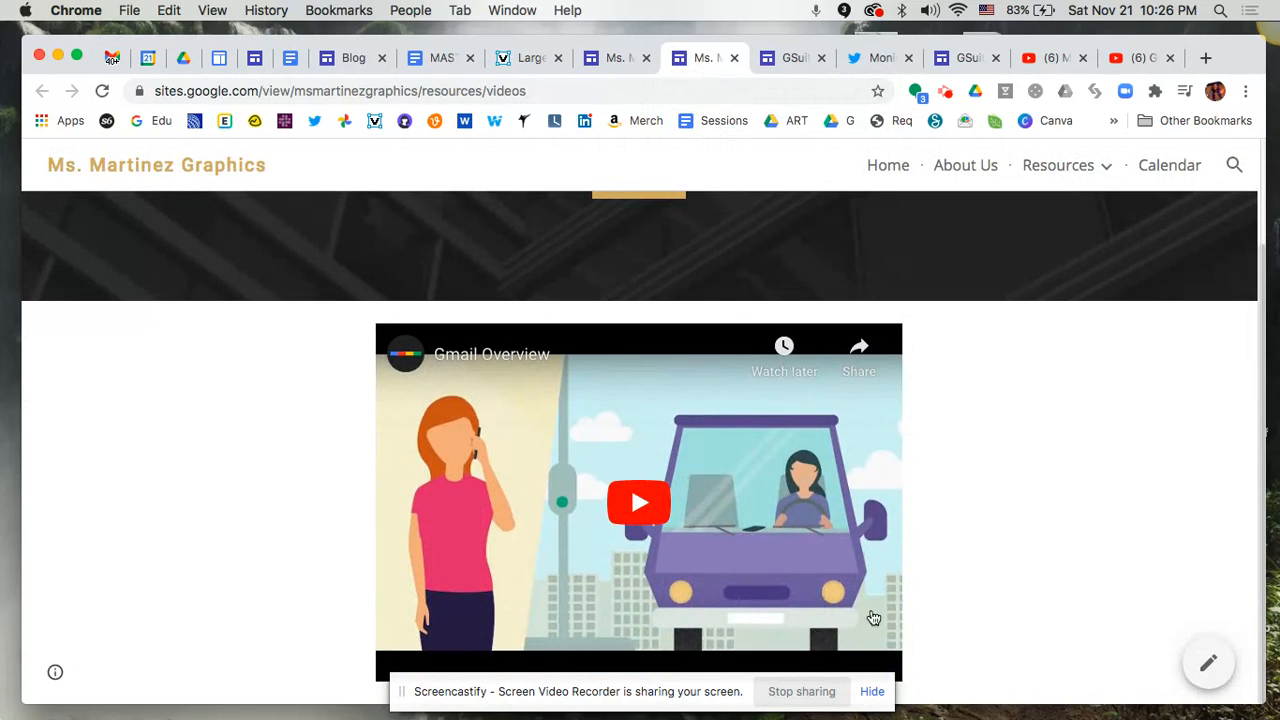
# Play the Gmail Overview video on the published page, view it in full screen, then pause it and dismiss the More videos suggestions
pyautogui.click(640, 511)
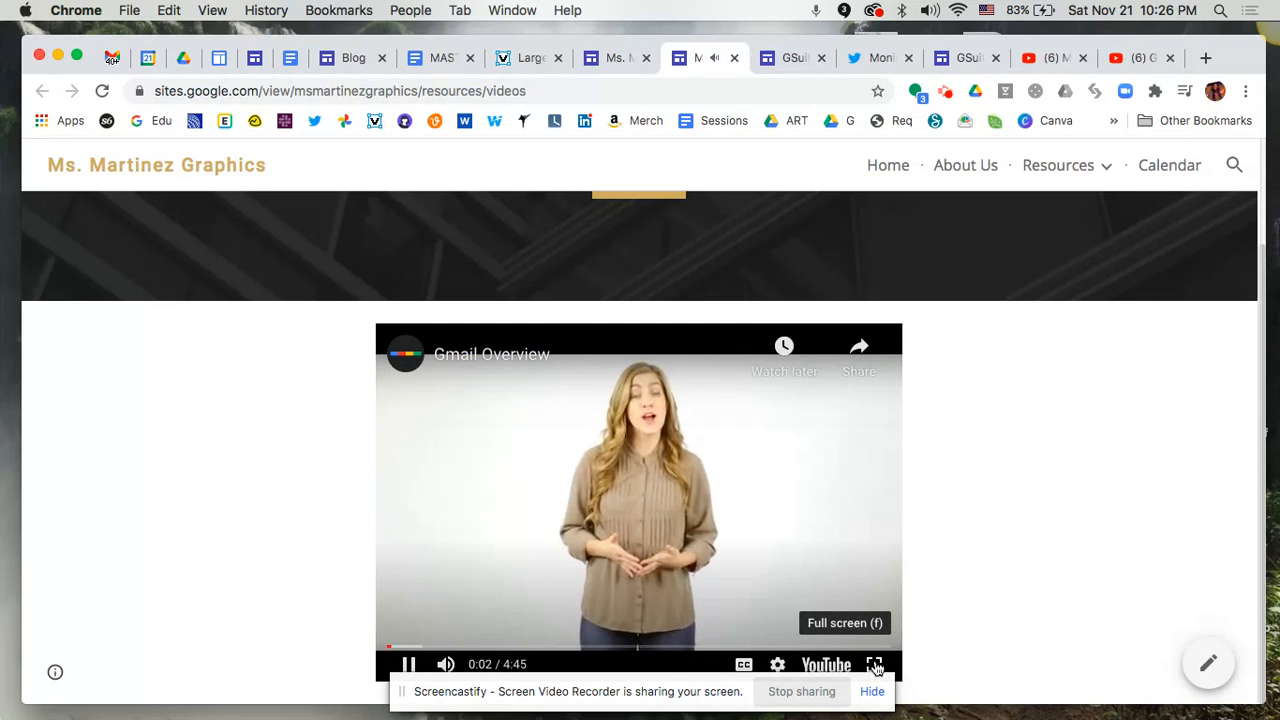
pyautogui.click(874, 665)
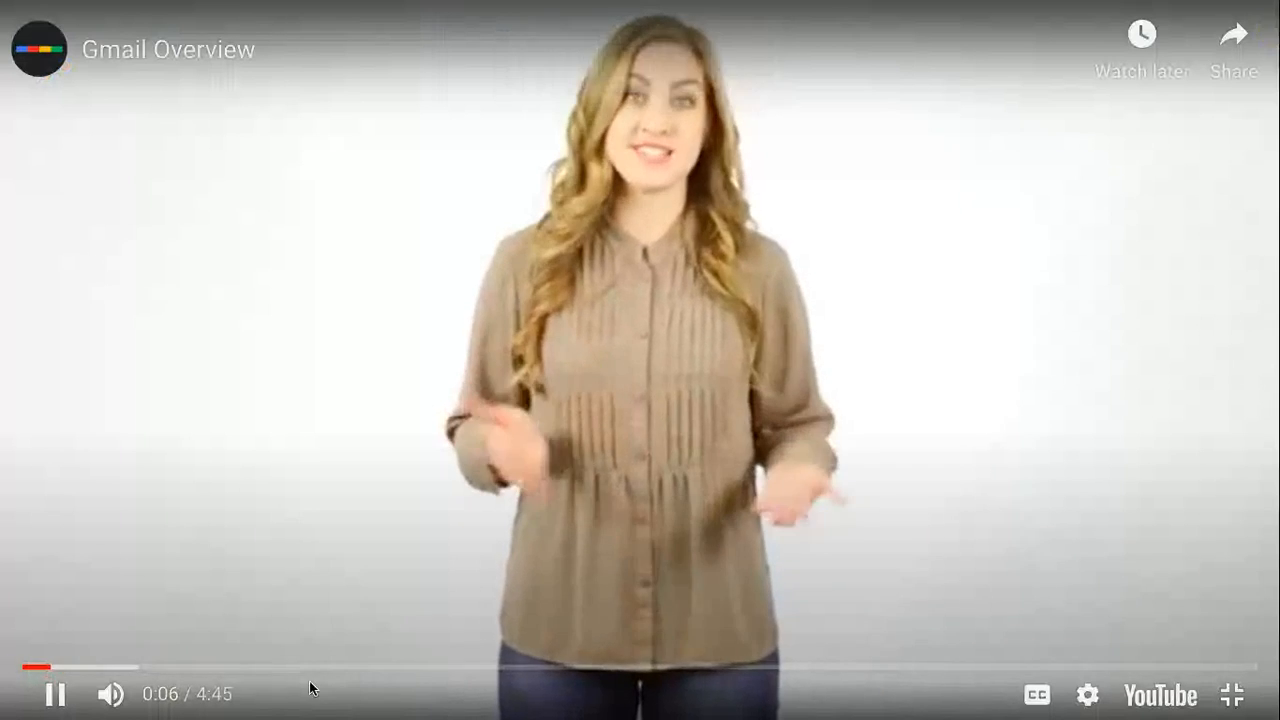
pyautogui.press('Escape')
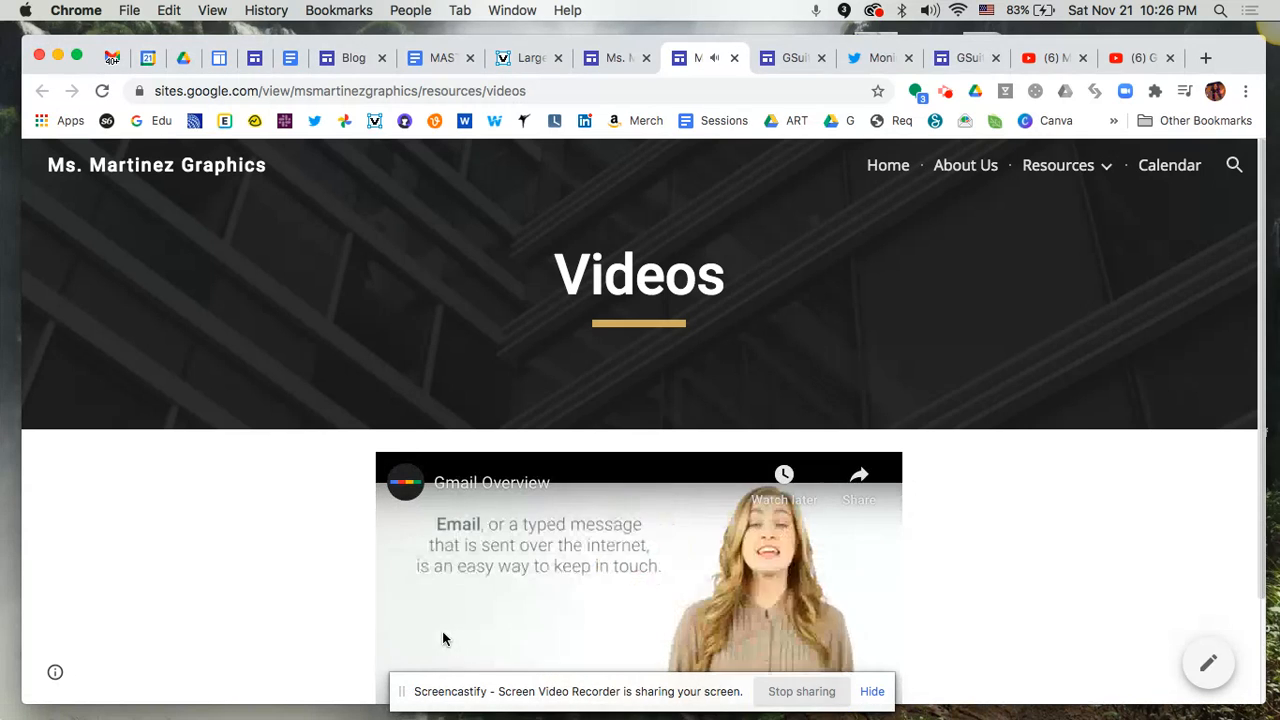
pyautogui.scroll(-3, 920, 529)
pyautogui.click(558, 567)
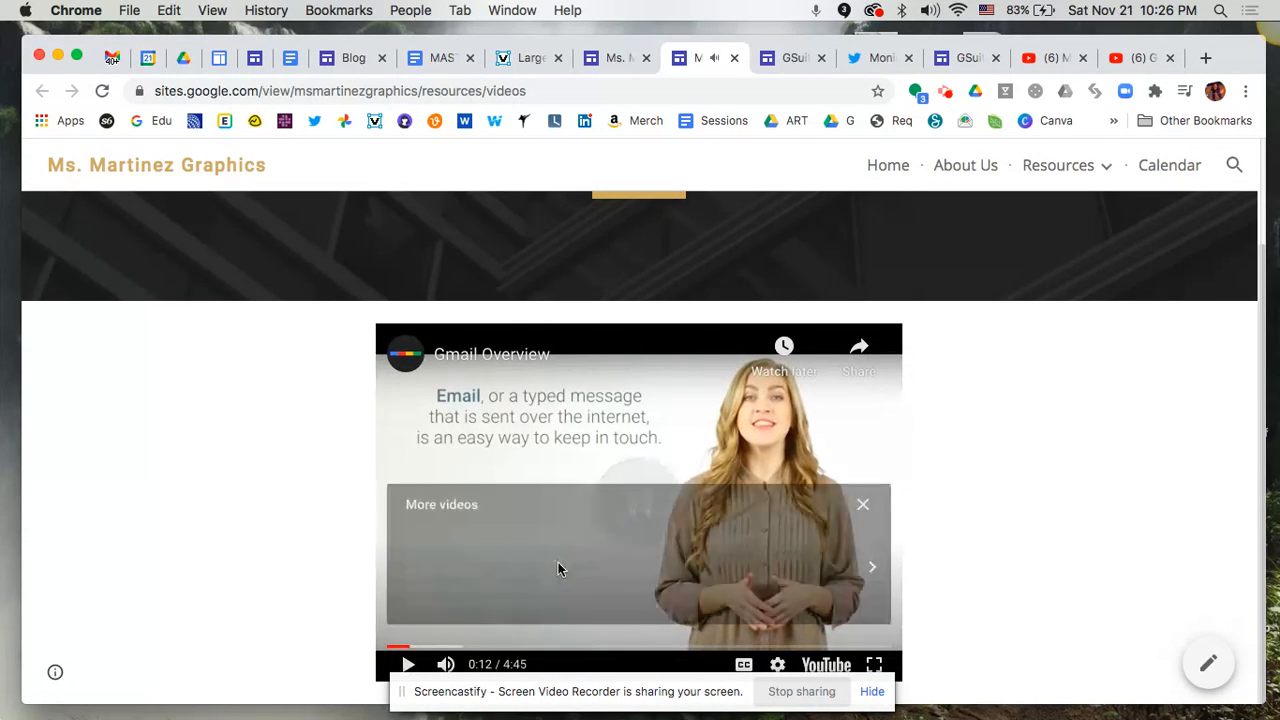
pyautogui.click(864, 507)
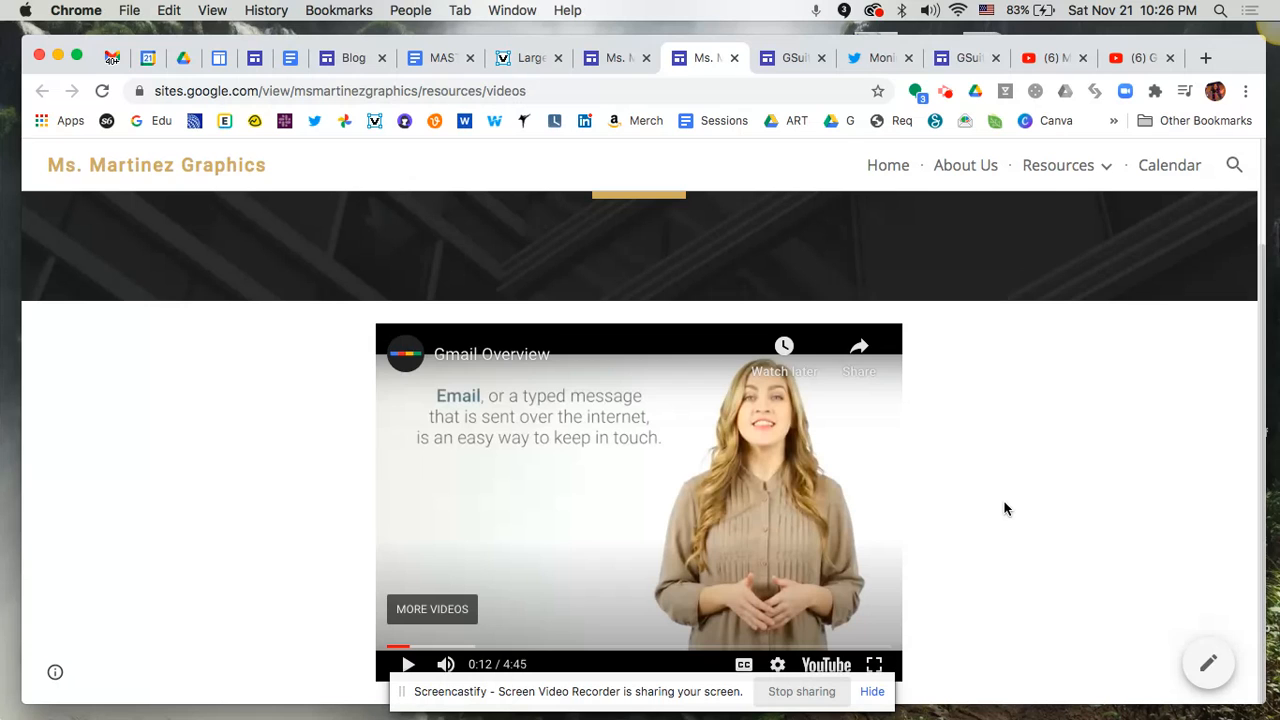
# Return to the site editor and check the embedded video's YouTube settings, keeping Allow Fullscreen on
pyautogui.click(607, 63)
pyautogui.click(414, 456)
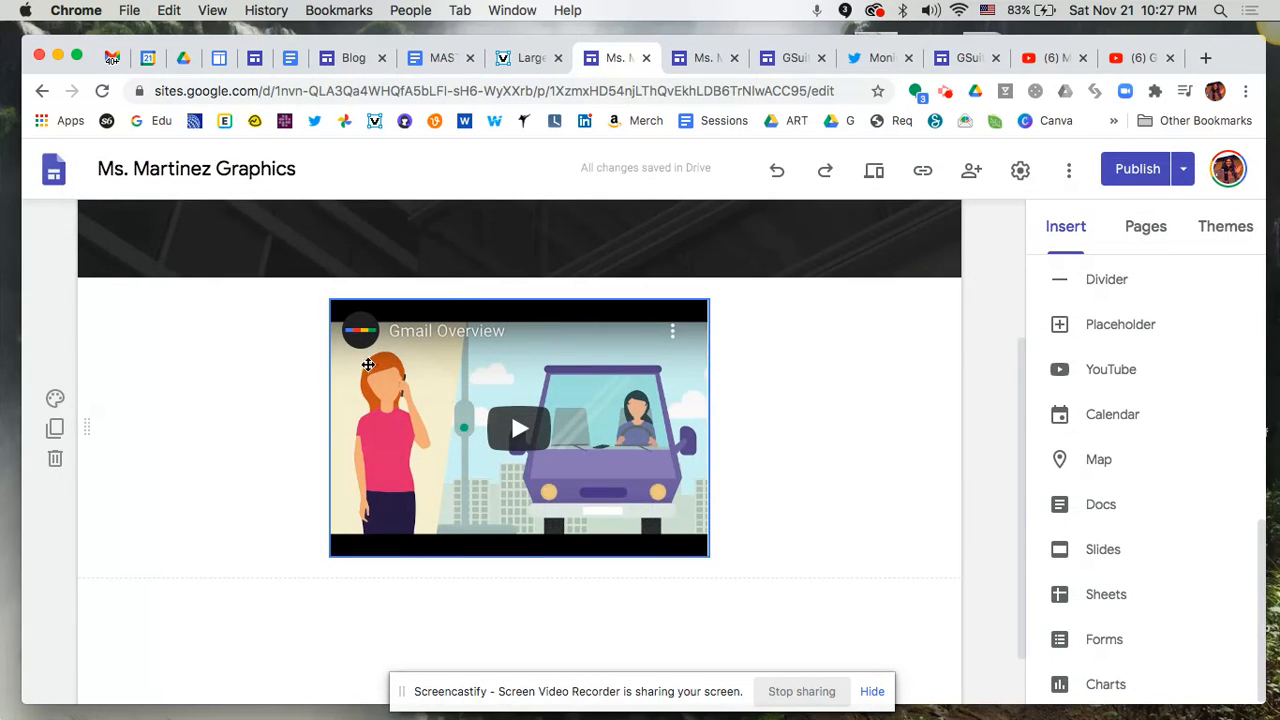
pyautogui.click(396, 268)
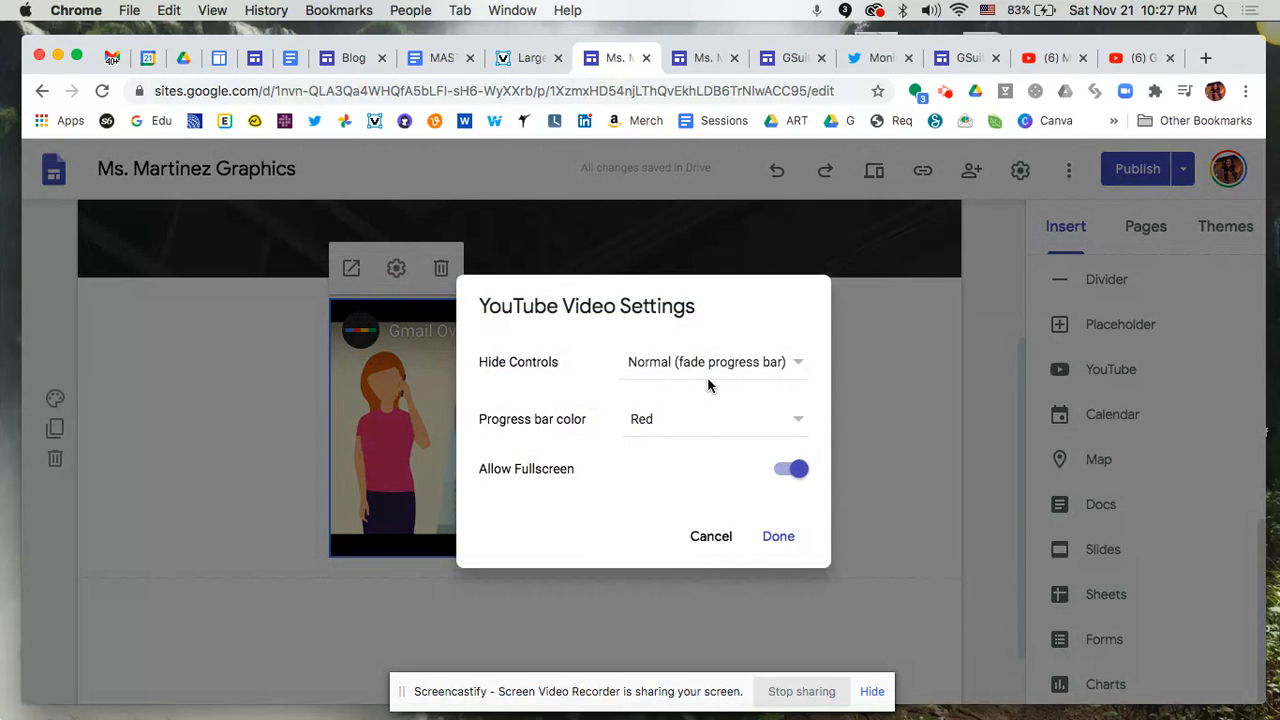
pyautogui.click(776, 538)
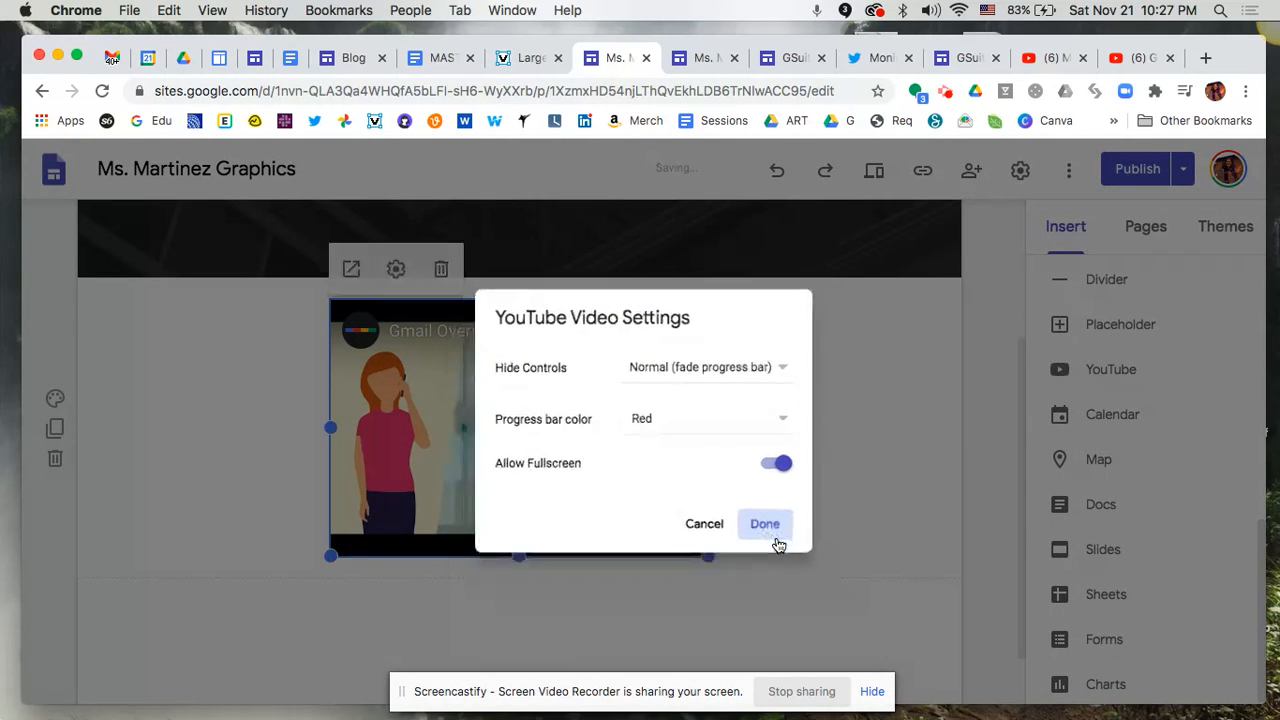
pyautogui.click(771, 476)
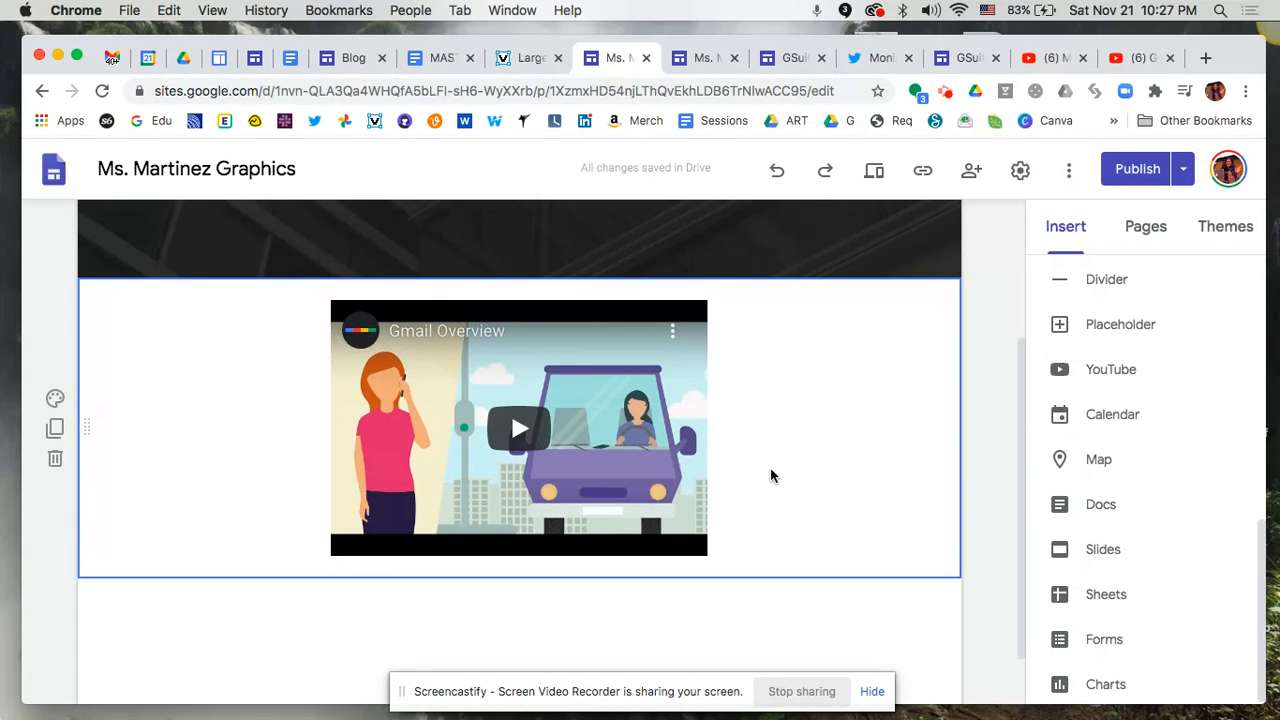
# Open the Images page under Resources for editing
pyautogui.scroll(3, 771, 476)
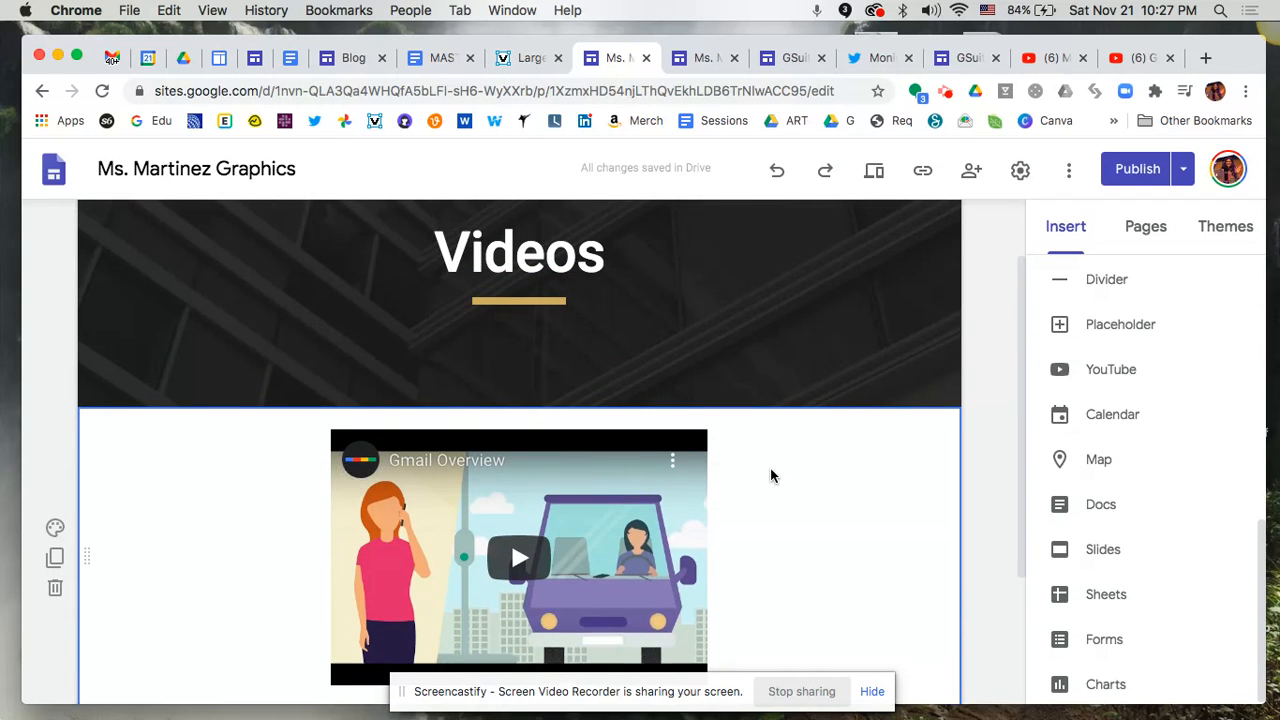
pyautogui.scroll(-3, 771, 476)
pyautogui.scroll(5, 786, 446)
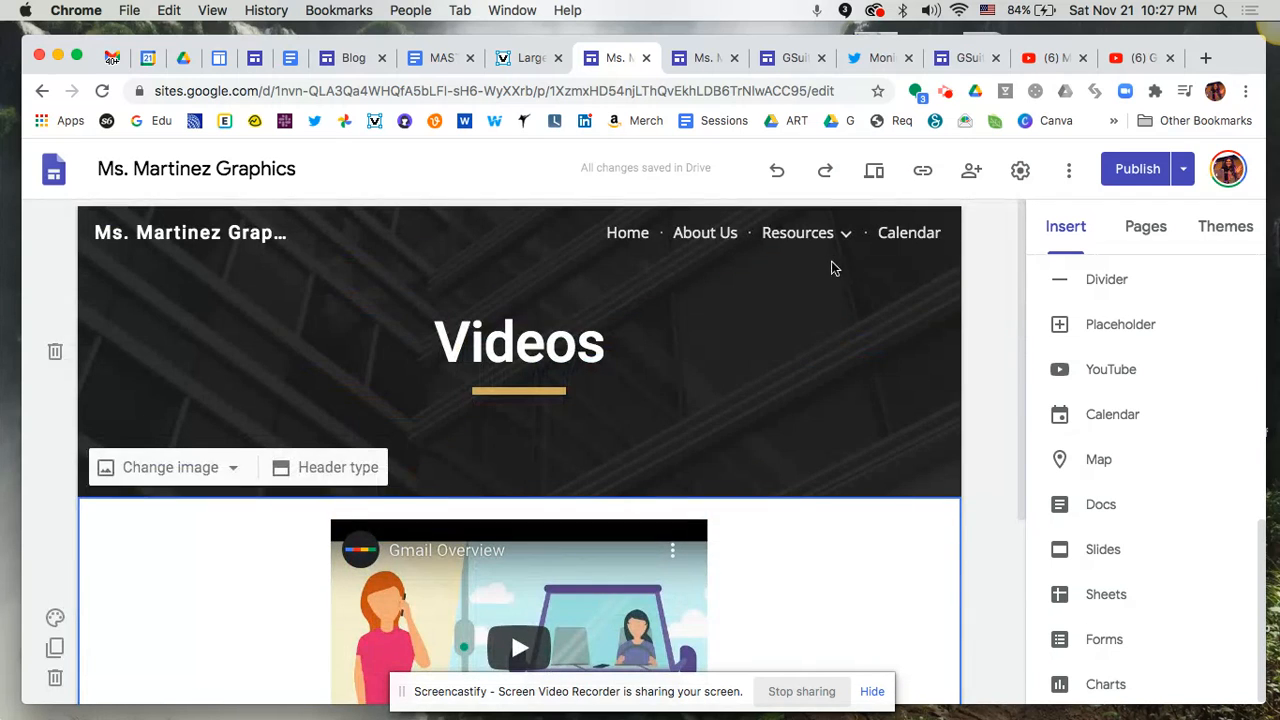
pyautogui.moveTo(838, 242)
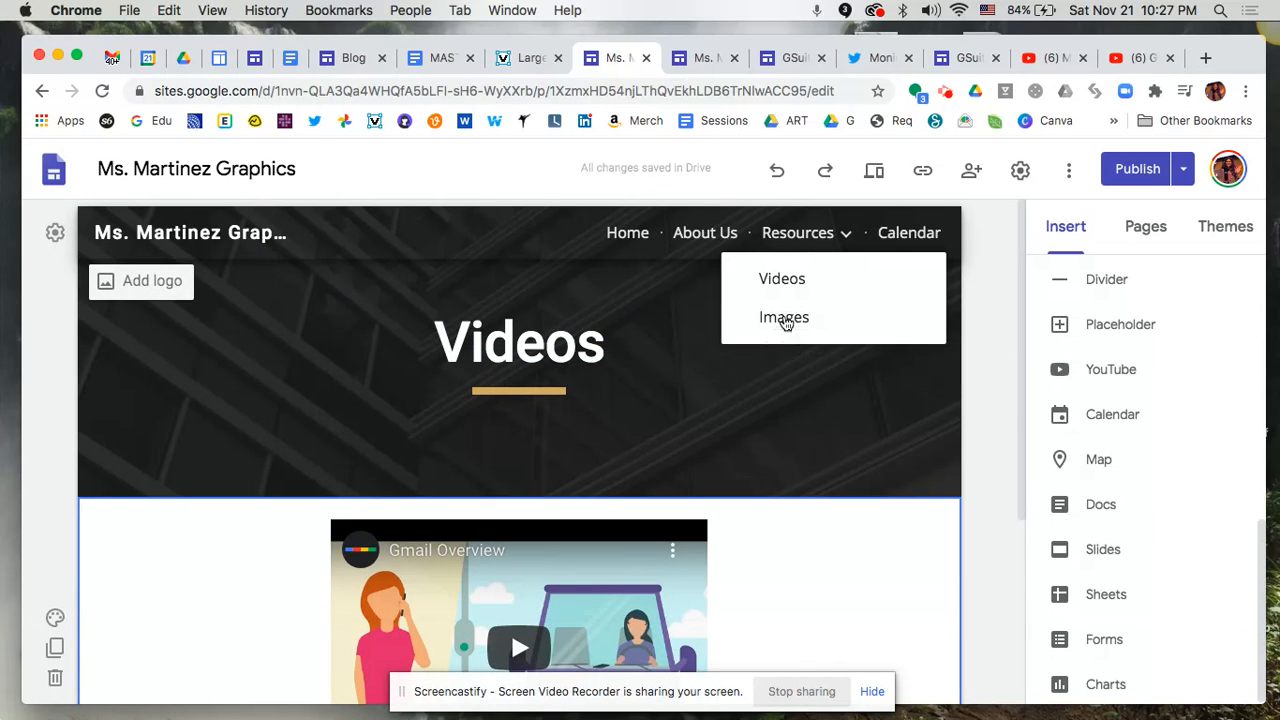
pyautogui.click(777, 318)
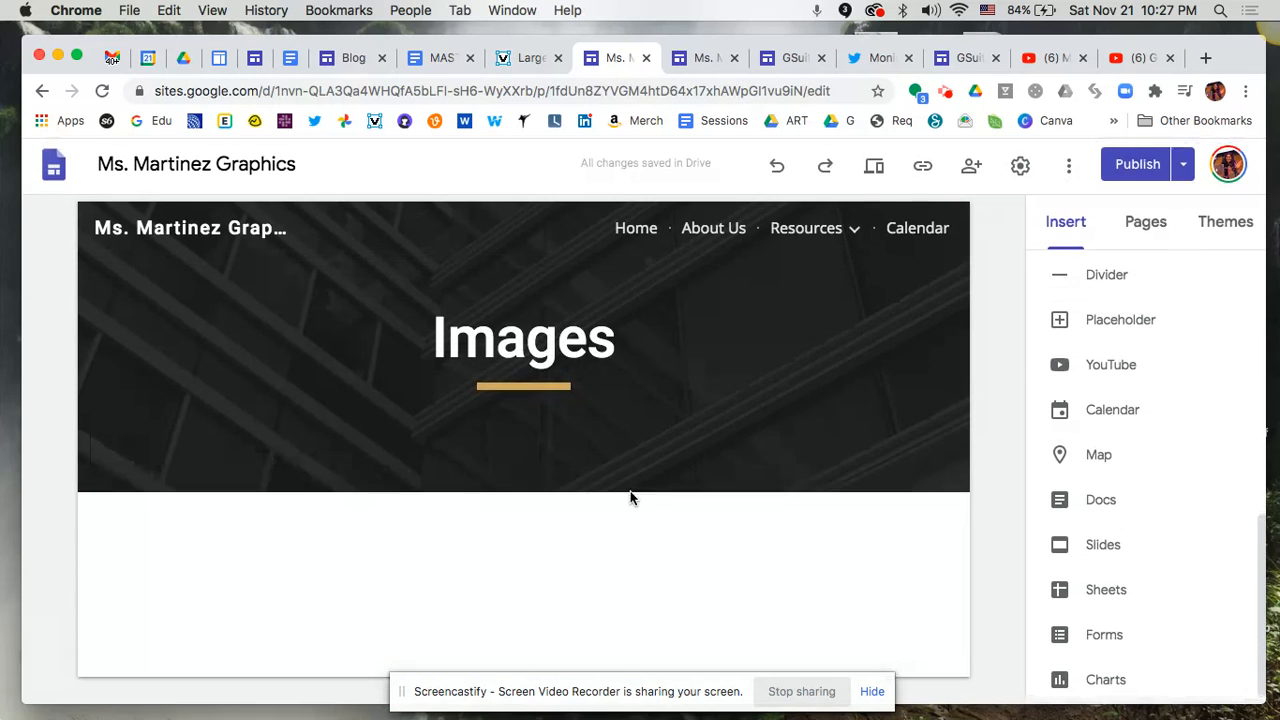
# Insert the recent Google Doc "MASTER_Google Apps Educator Skills Checklist" into the Images page
pyautogui.click(1061, 238)
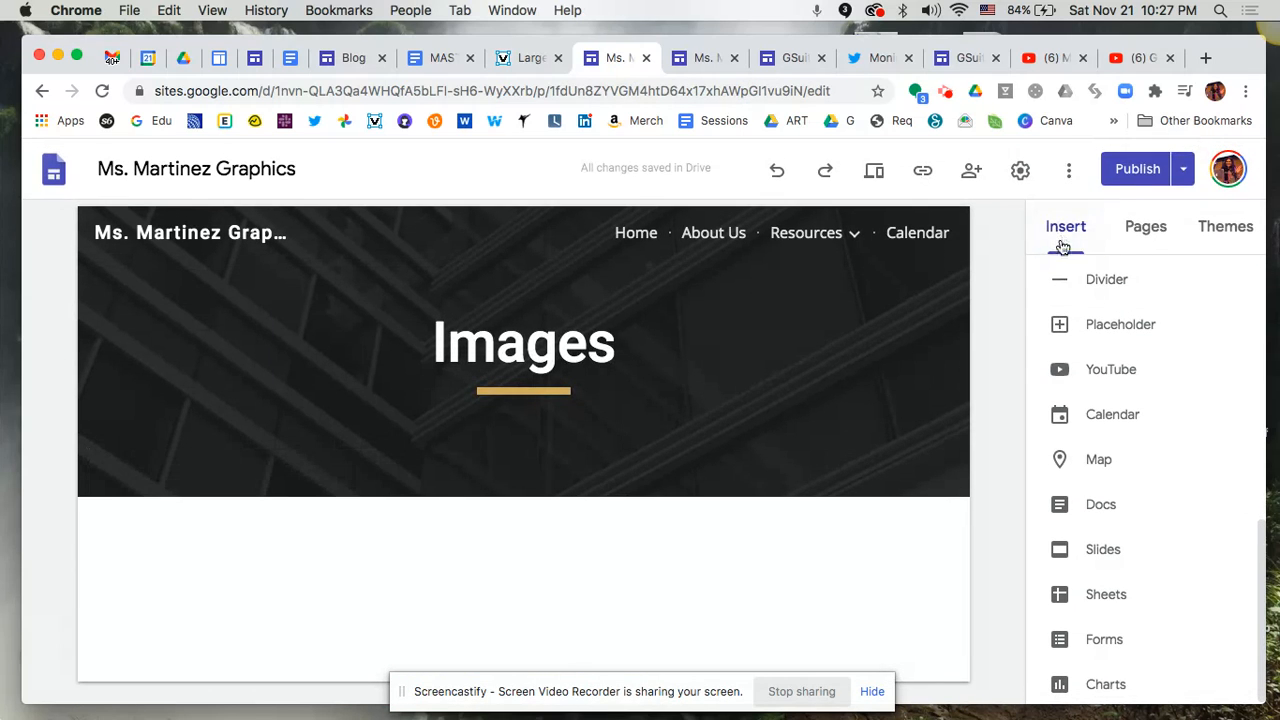
pyautogui.scroll(5, 1123, 309)
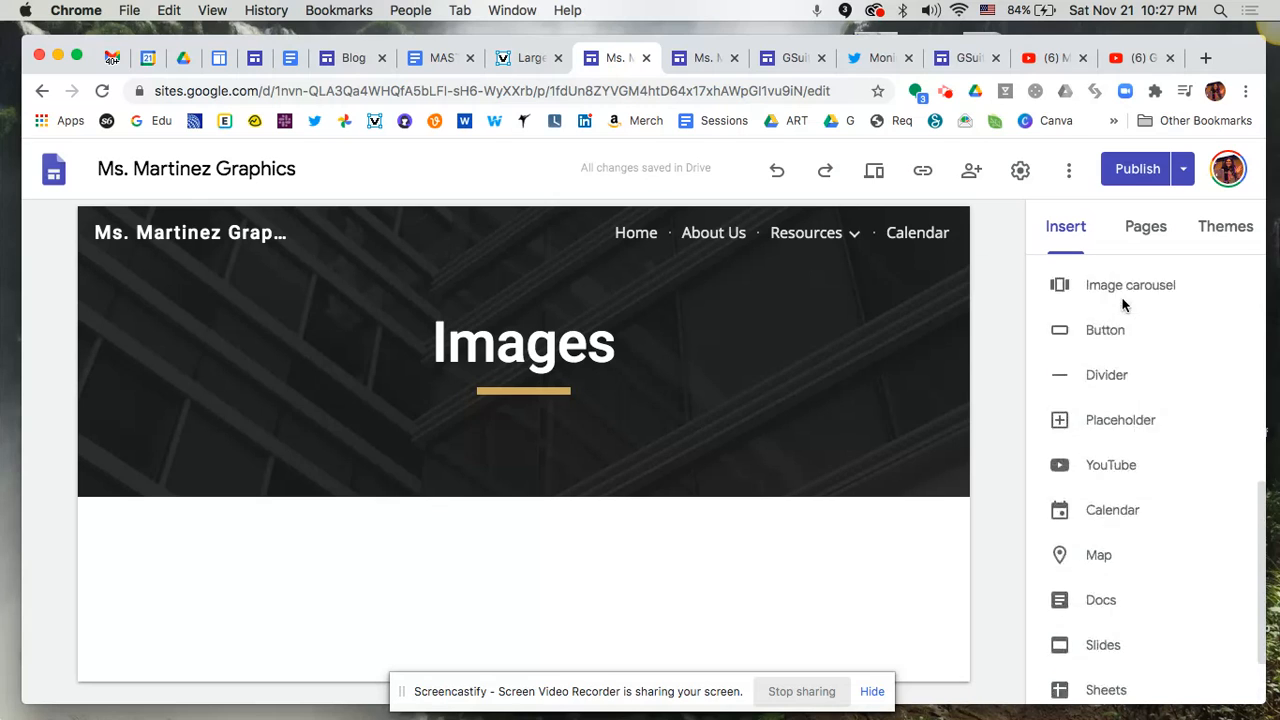
pyautogui.scroll(2, 1131, 352)
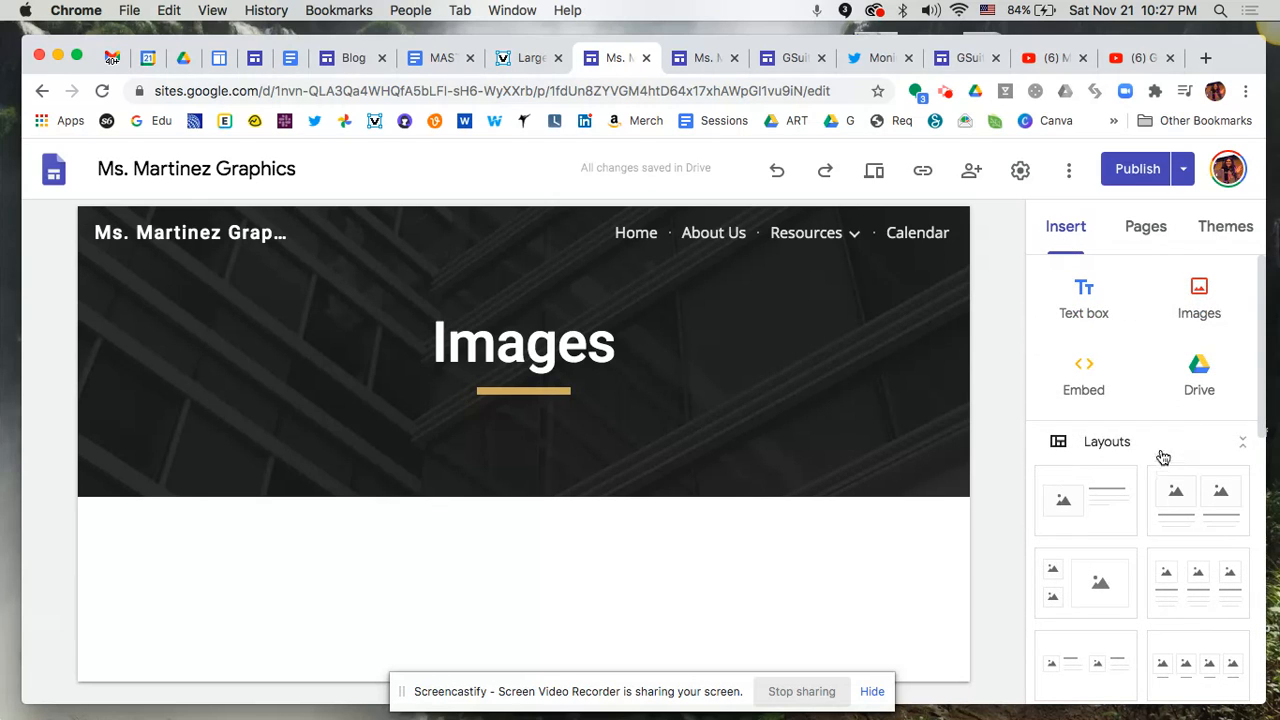
pyautogui.scroll(-1, 1163, 455)
pyautogui.scroll(-10, 1163, 457)
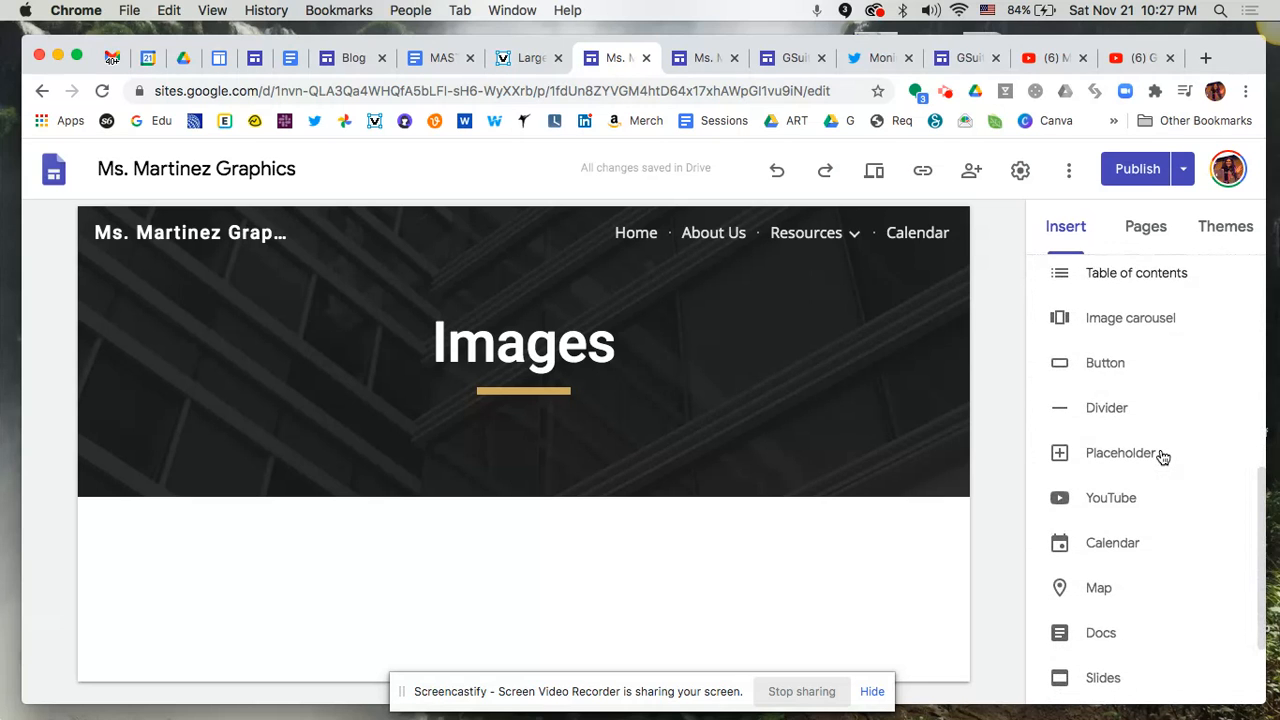
pyautogui.scroll(-1, 1163, 457)
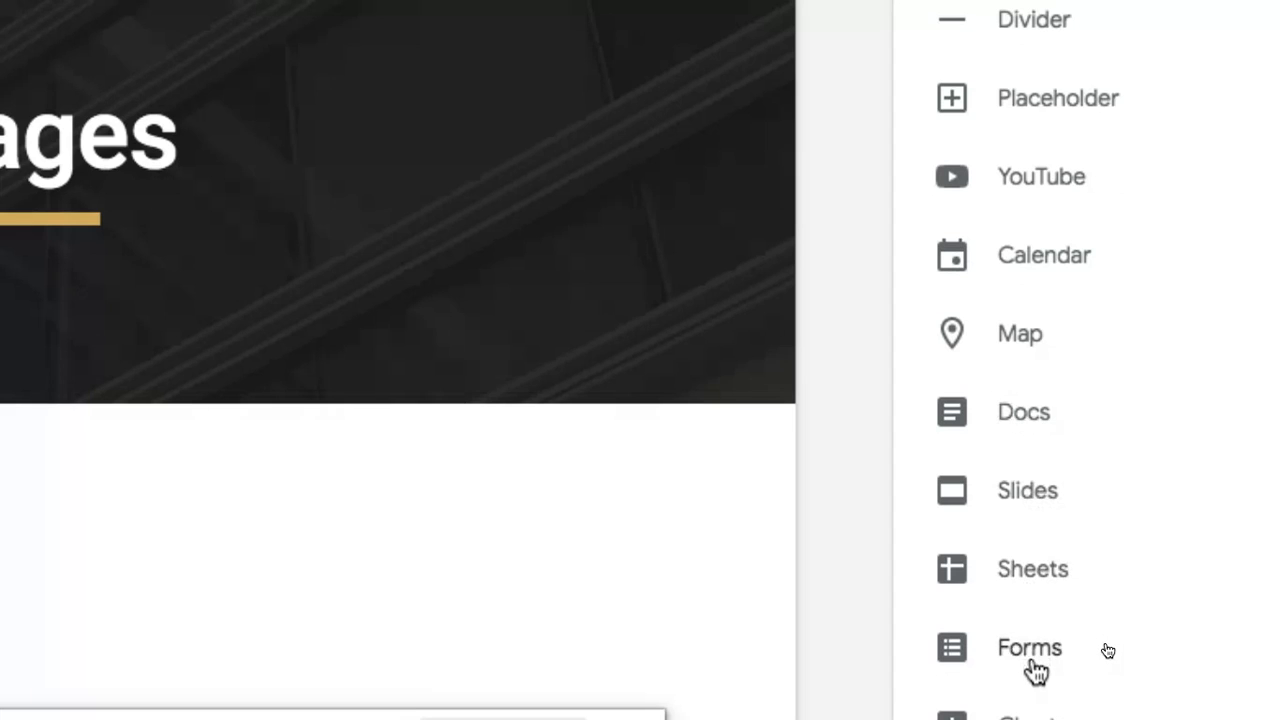
pyautogui.click(1026, 420)
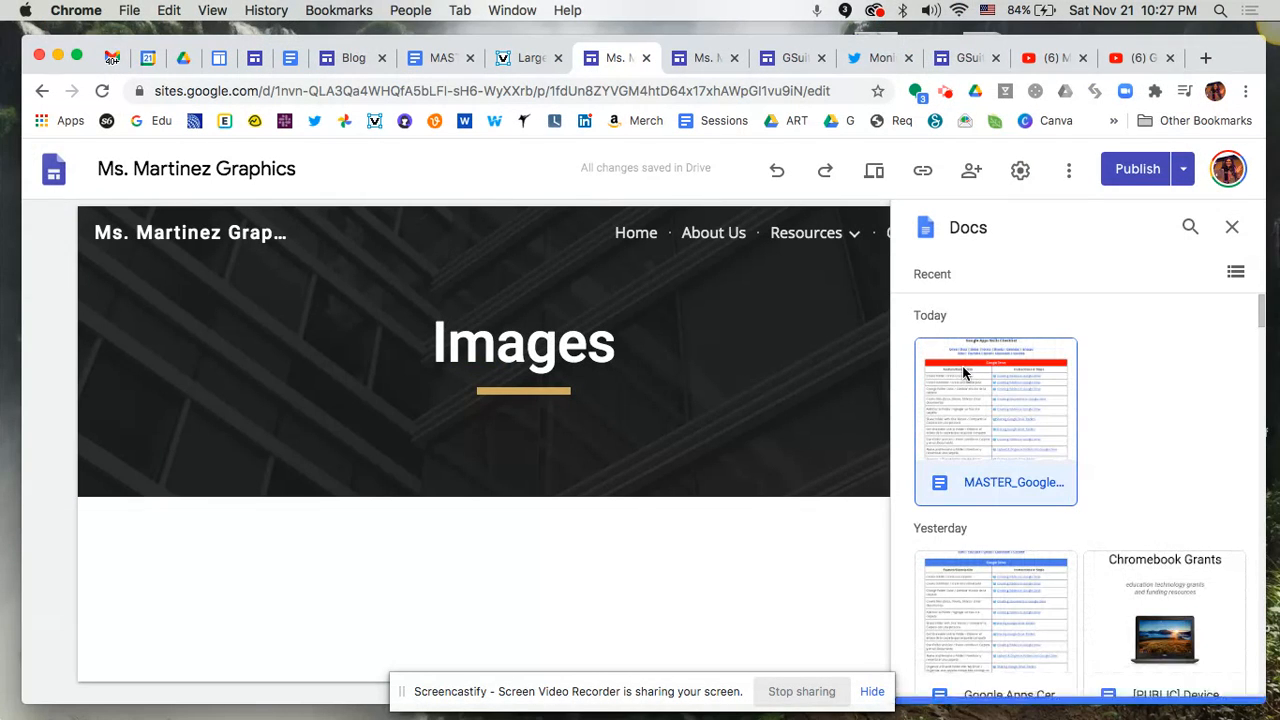
pyautogui.click(963, 372)
pyautogui.doubleClick(1004, 395)
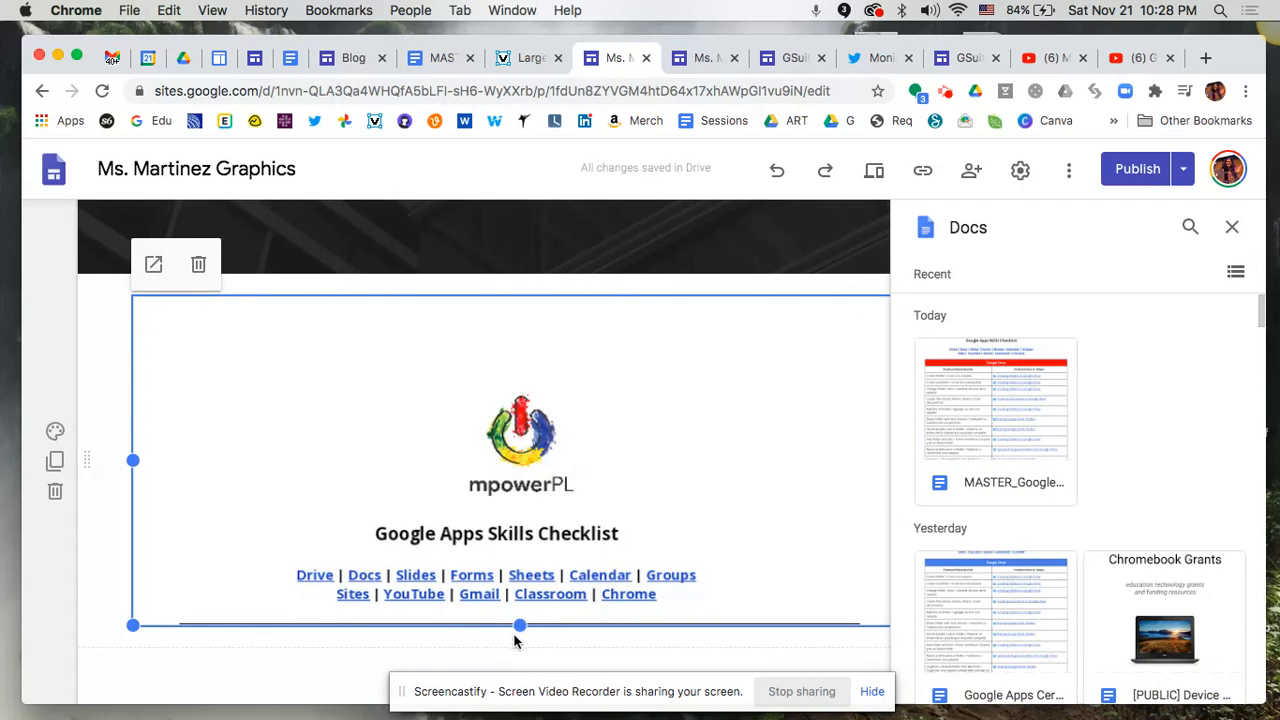
pyautogui.click(1235, 231)
# Extend the embedded checklist document downward in two stages so more rows of its Google Drive table show on the page
pyautogui.scroll(-3, 600, 560)
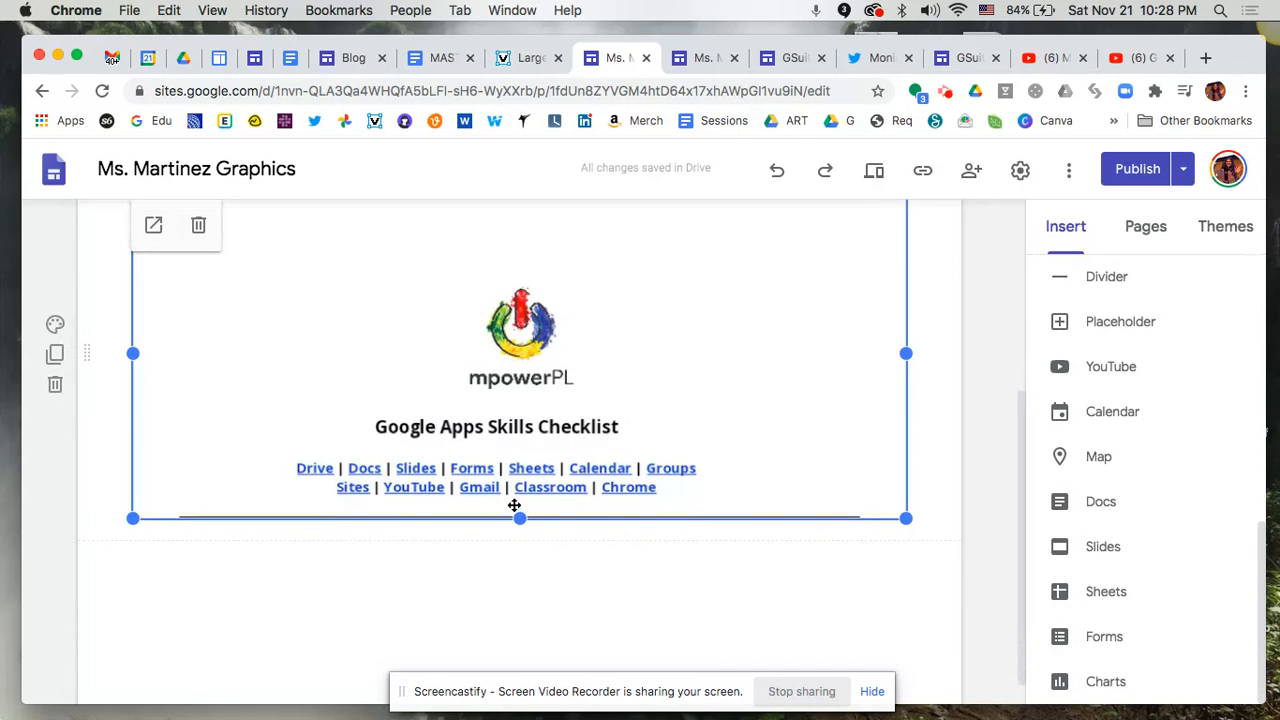
pyautogui.moveTo(520, 519); pyautogui.dragTo(523, 661)
pyautogui.scroll(1, 881, 483)
pyautogui.scroll(5, 881, 483)
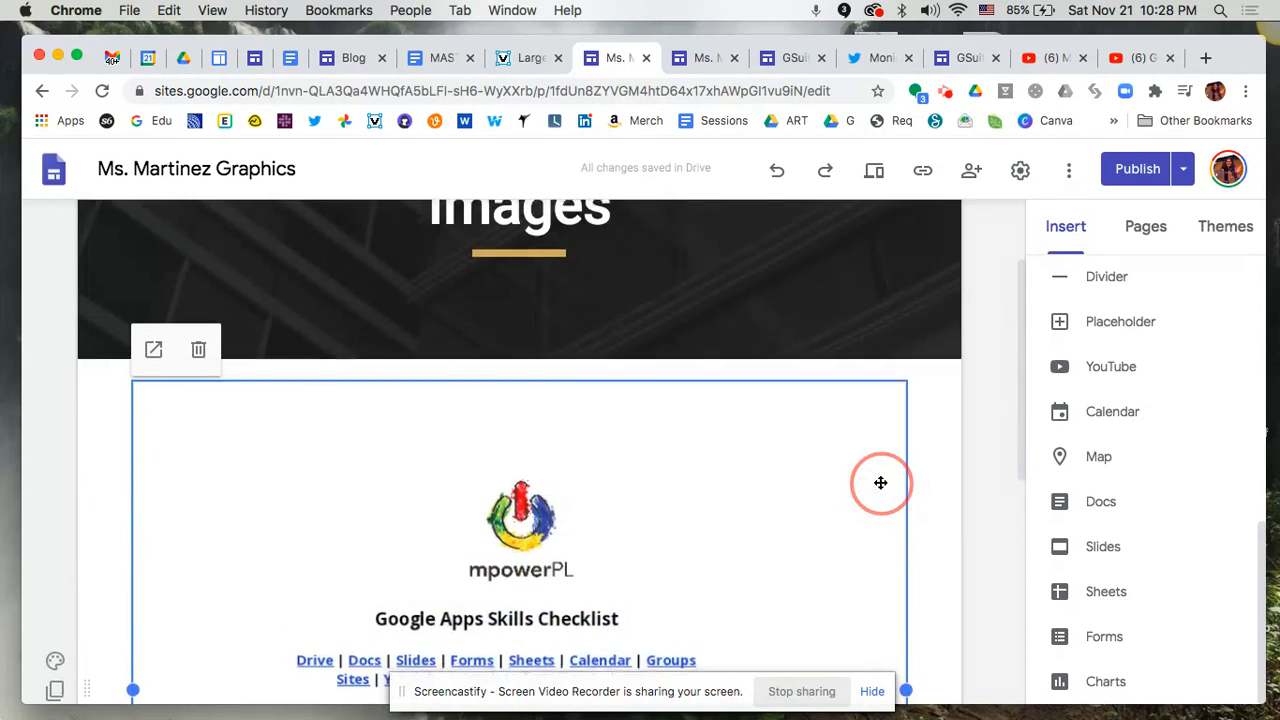
pyautogui.scroll(-6, 880, 483)
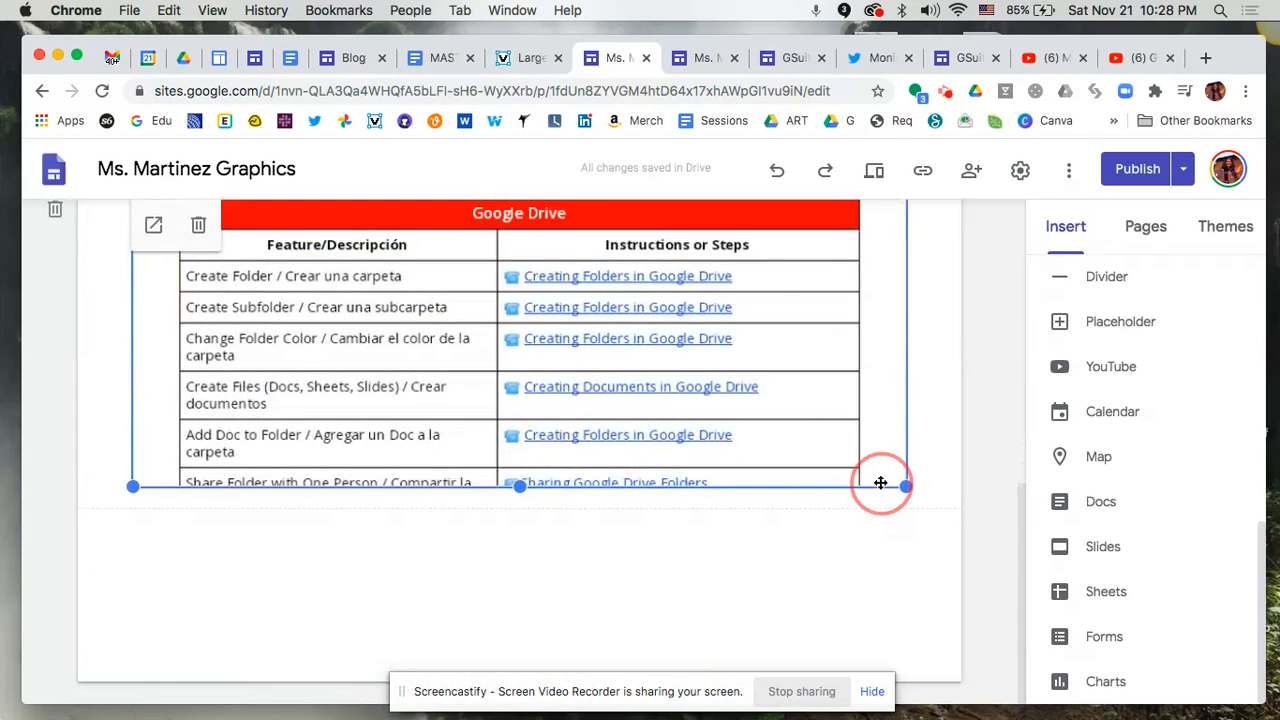
pyautogui.moveTo(519, 484); pyautogui.dragTo(518, 618)
pyautogui.scroll(5, 746, 518)
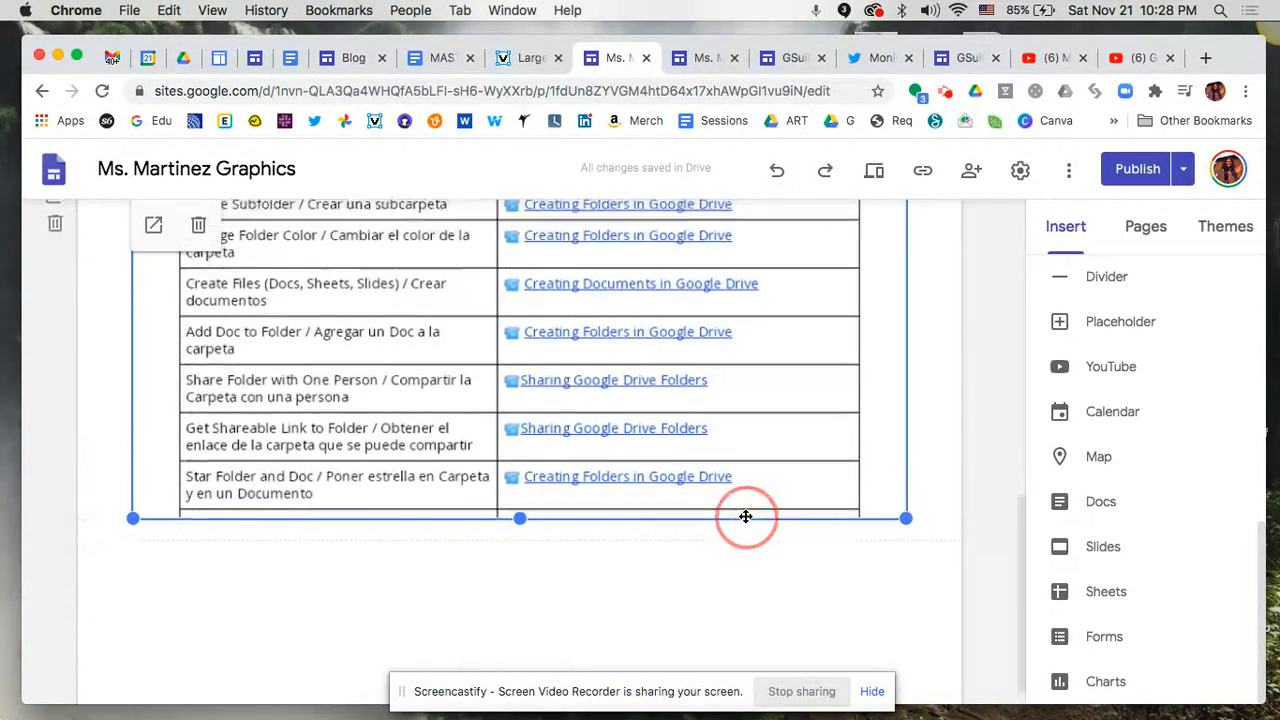
pyautogui.scroll(2, 746, 518)
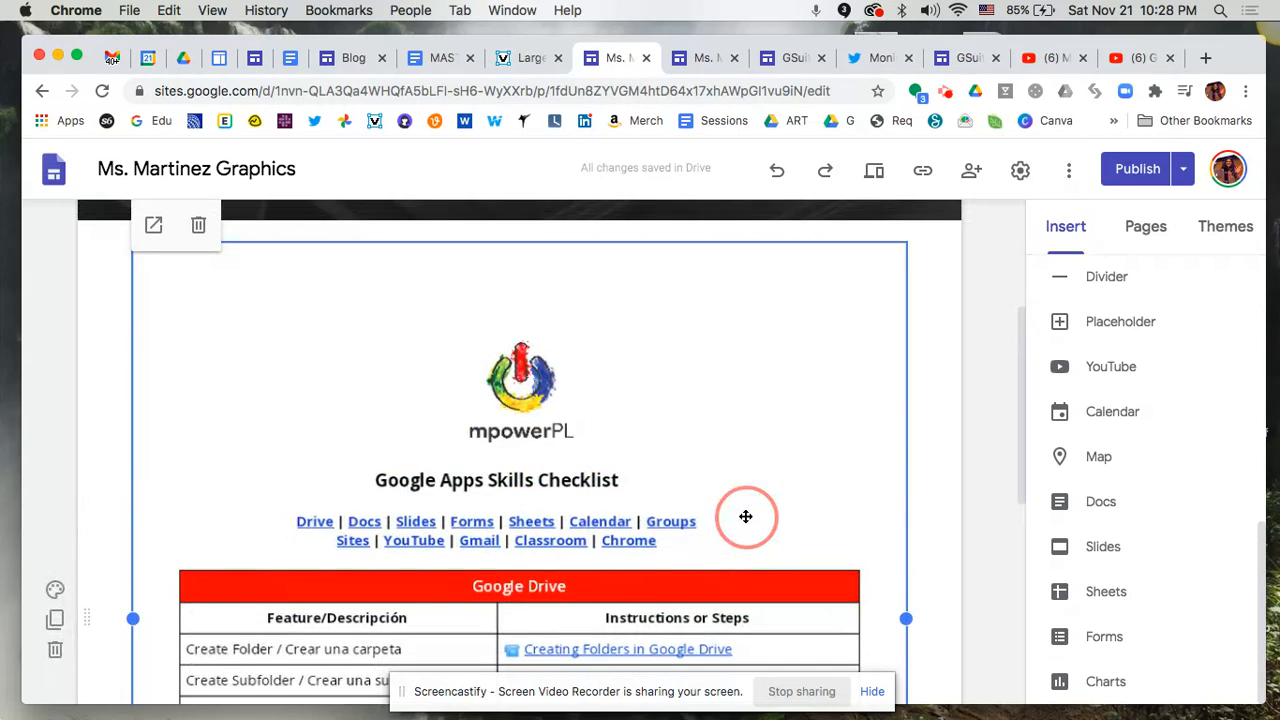
# Review the Images page draft against the currently published version and publish the changes
pyautogui.click(1140, 170)
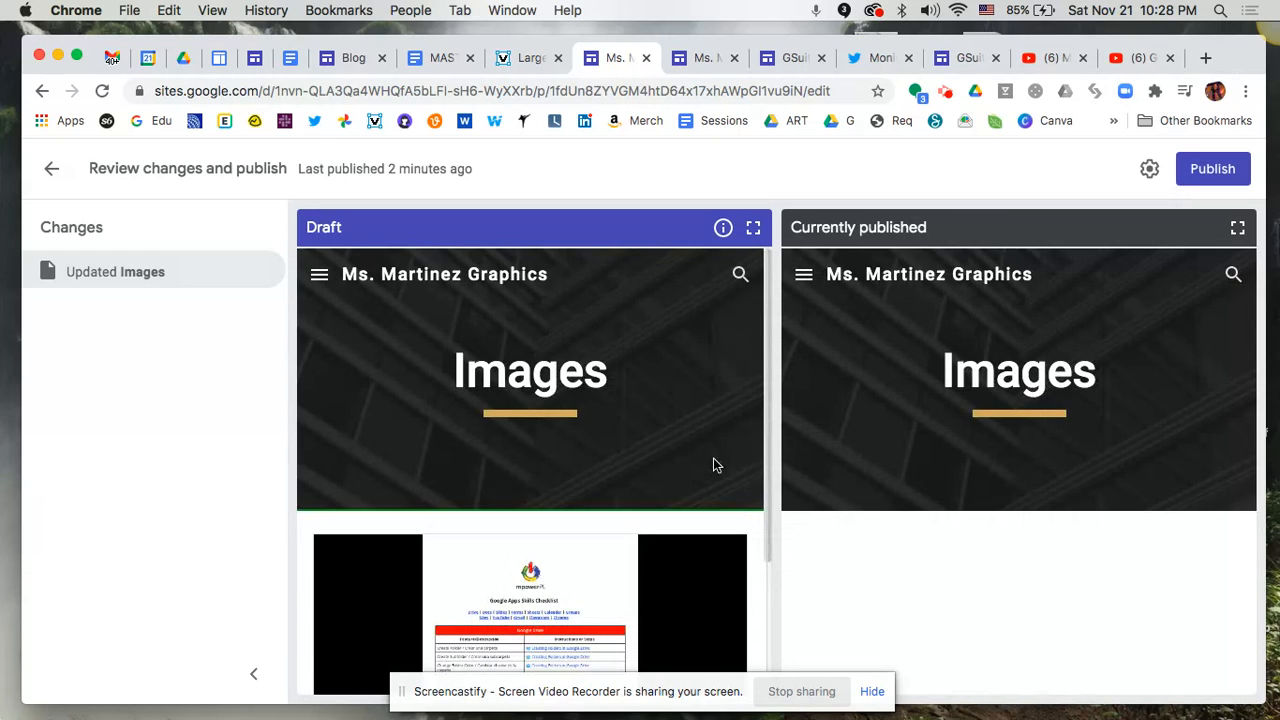
pyautogui.scroll(-3, 715, 465)
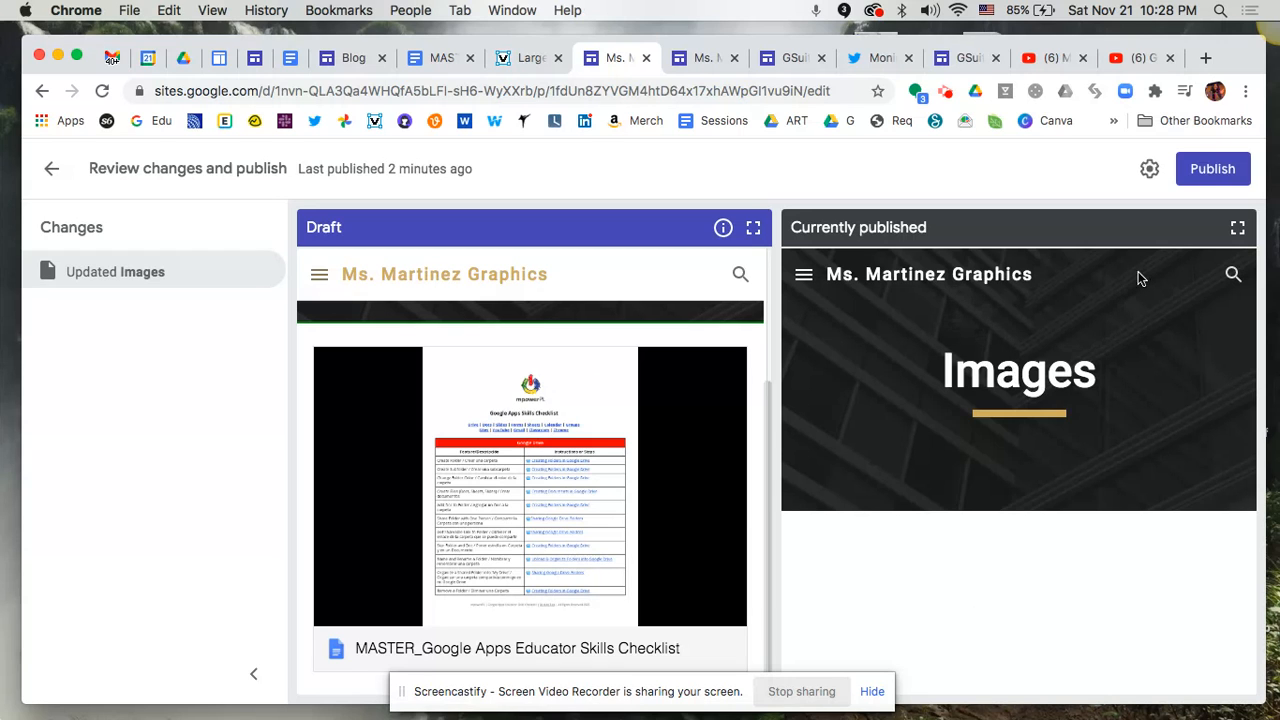
pyautogui.click(1212, 168)
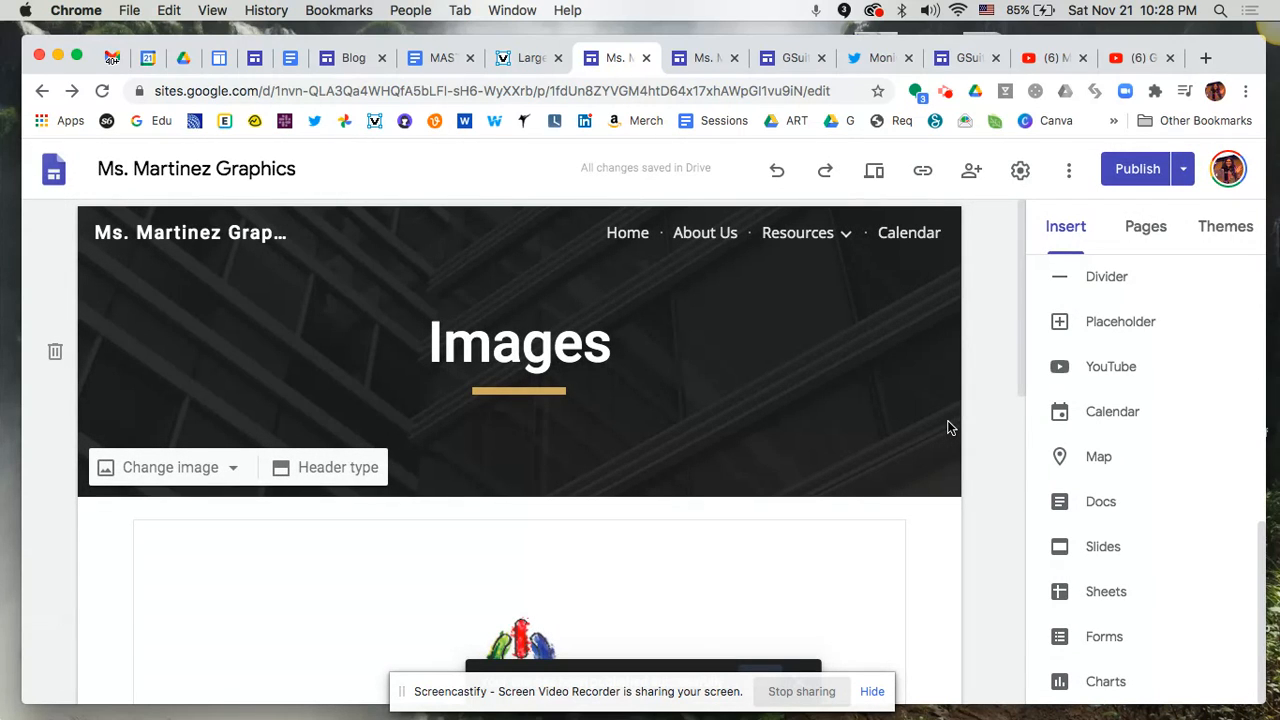
# Reload the published site and view the embedded checklist document on its Images page
pyautogui.click(697, 60)
pyautogui.click(103, 92)
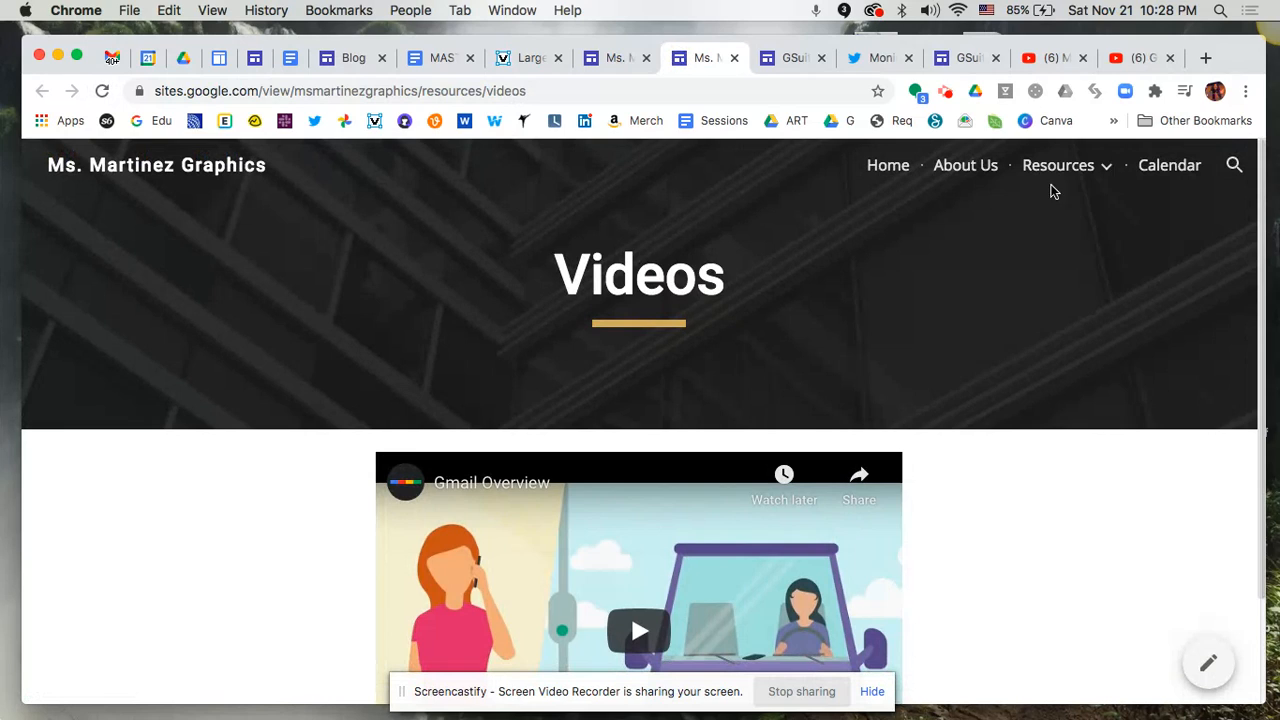
pyautogui.moveTo(1058, 168)
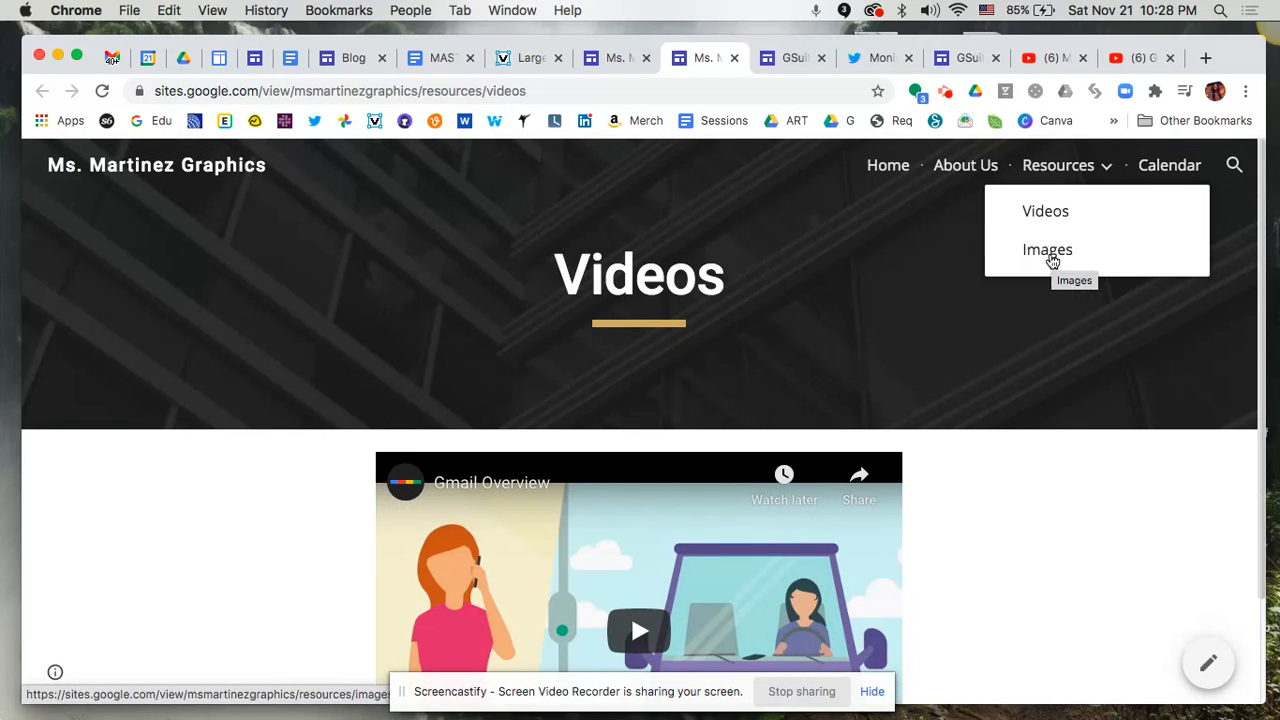
pyautogui.click(1052, 261)
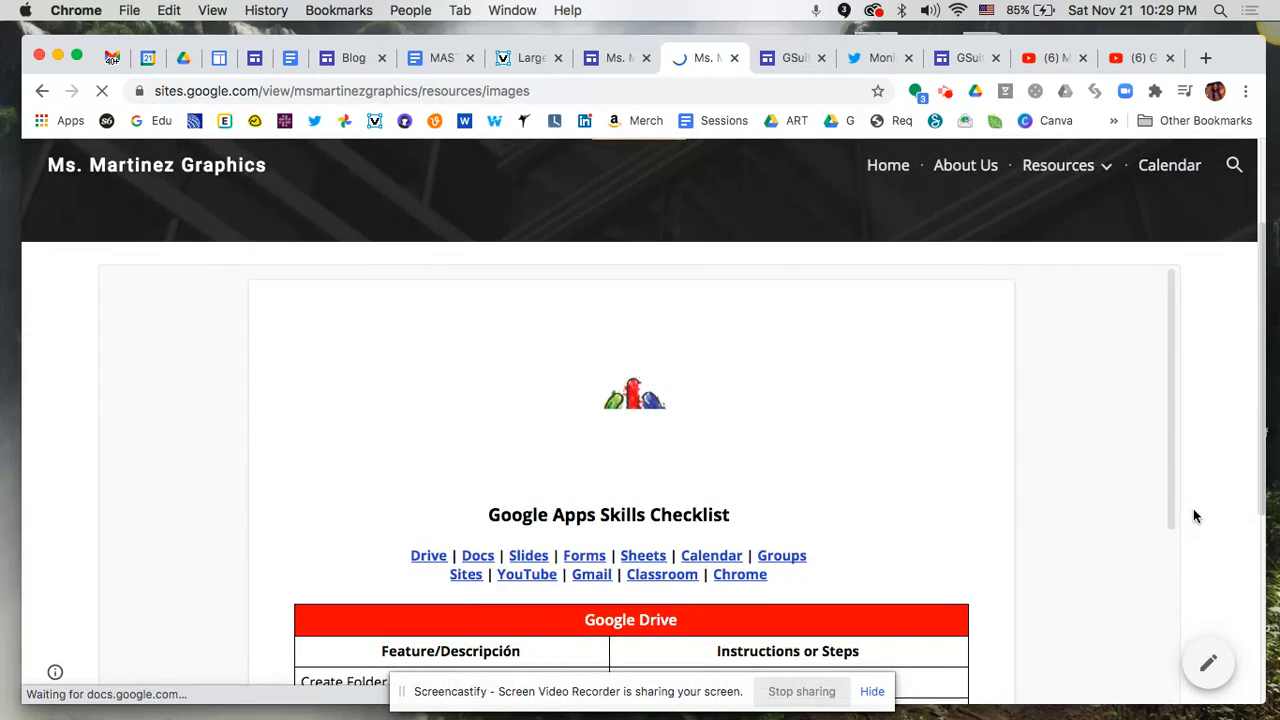
pyautogui.scroll(-3, 1193, 516)
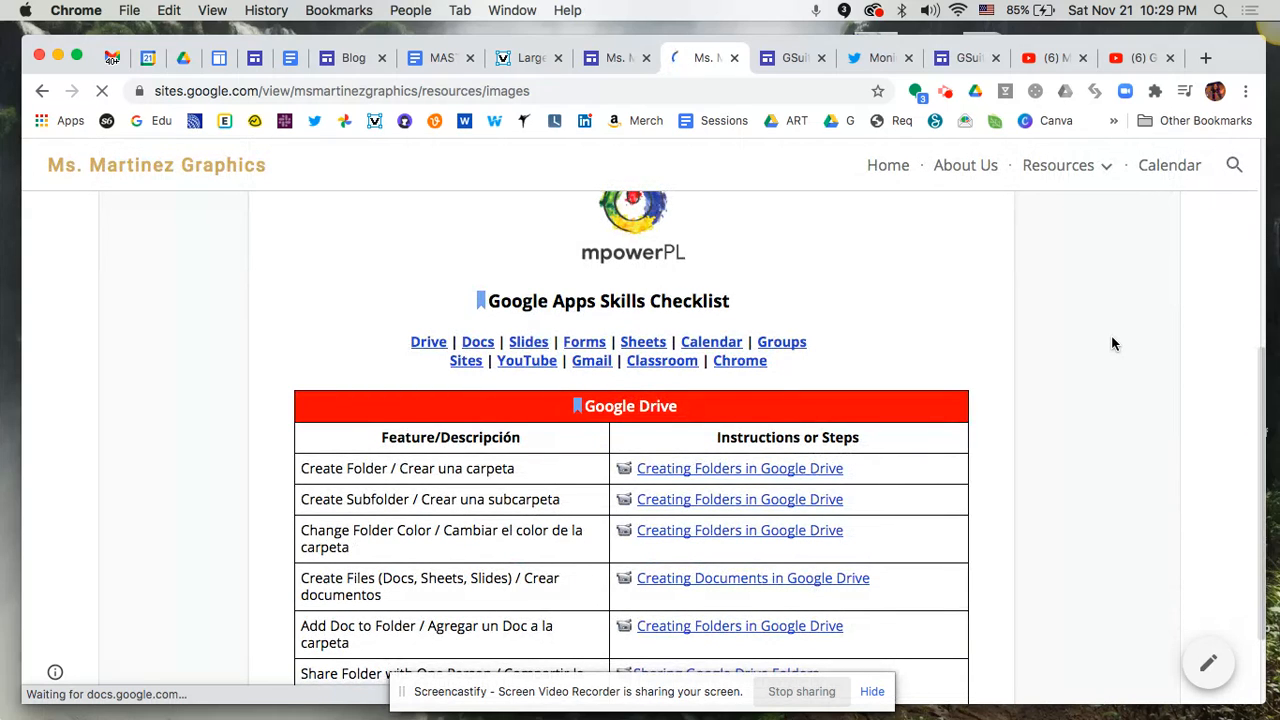
# Examine the pages of the embedded skills checklist on the published Images page and return to the document's beginning
pyautogui.scroll(2, 1111, 343)
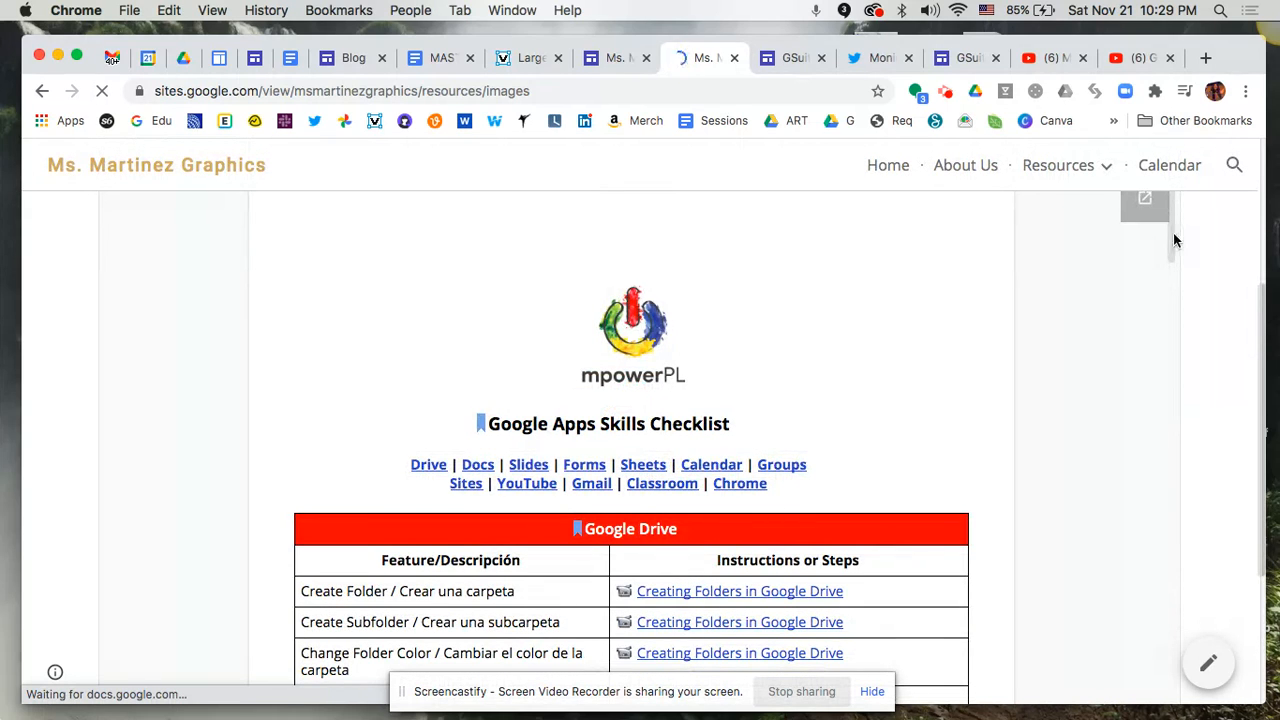
pyautogui.scroll(-5, 949, 450)
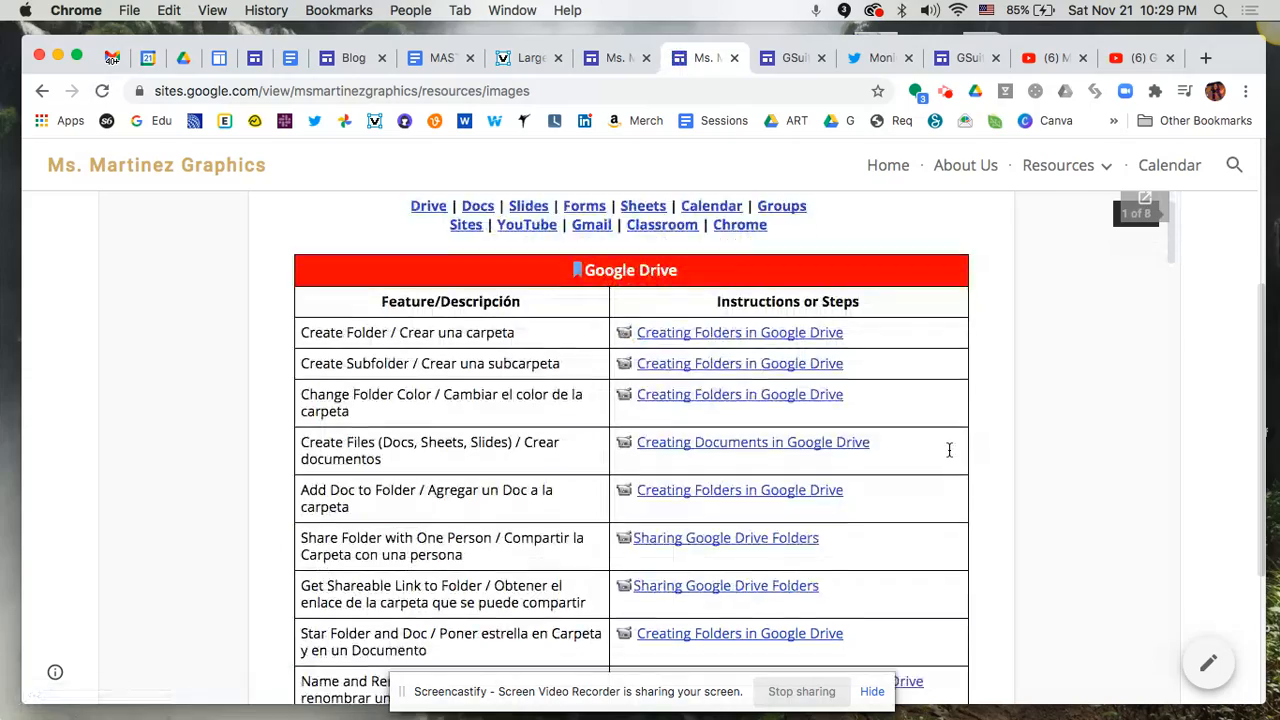
pyautogui.scroll(-10, 949, 450)
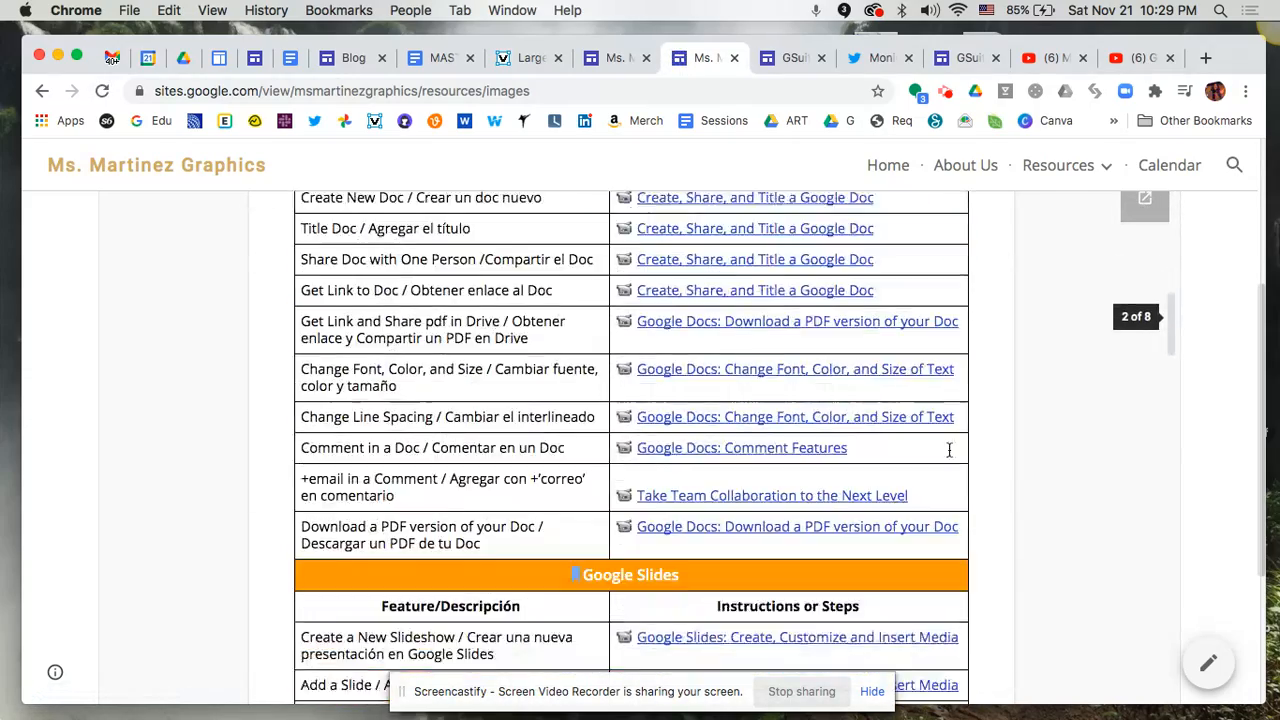
pyautogui.scroll(-12, 949, 450)
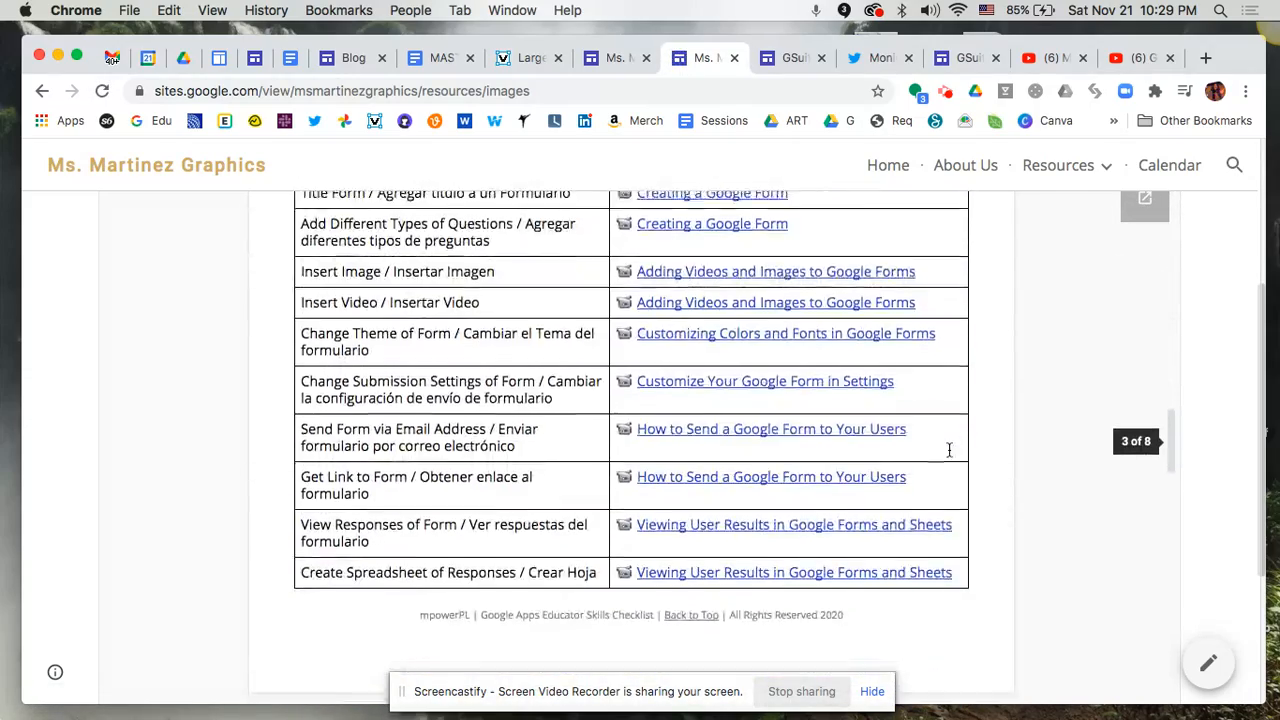
pyautogui.scroll(-15, 949, 450)
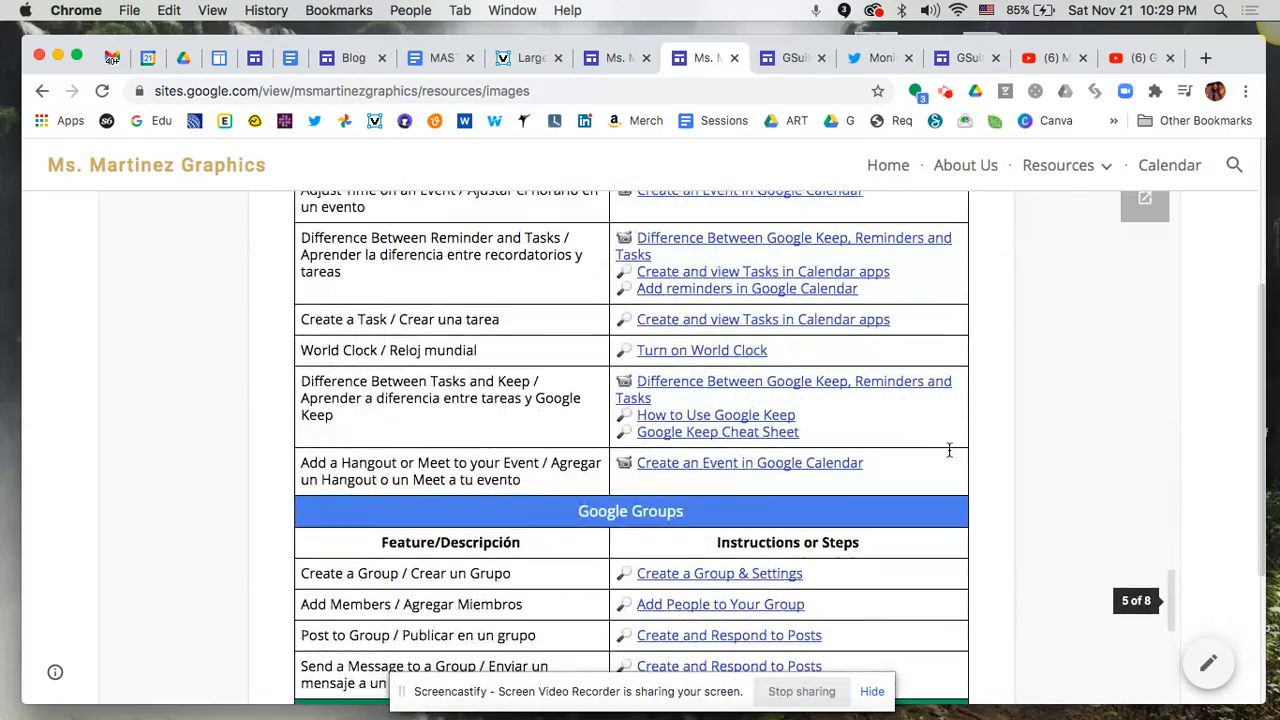
pyautogui.scroll(-10, 949, 450)
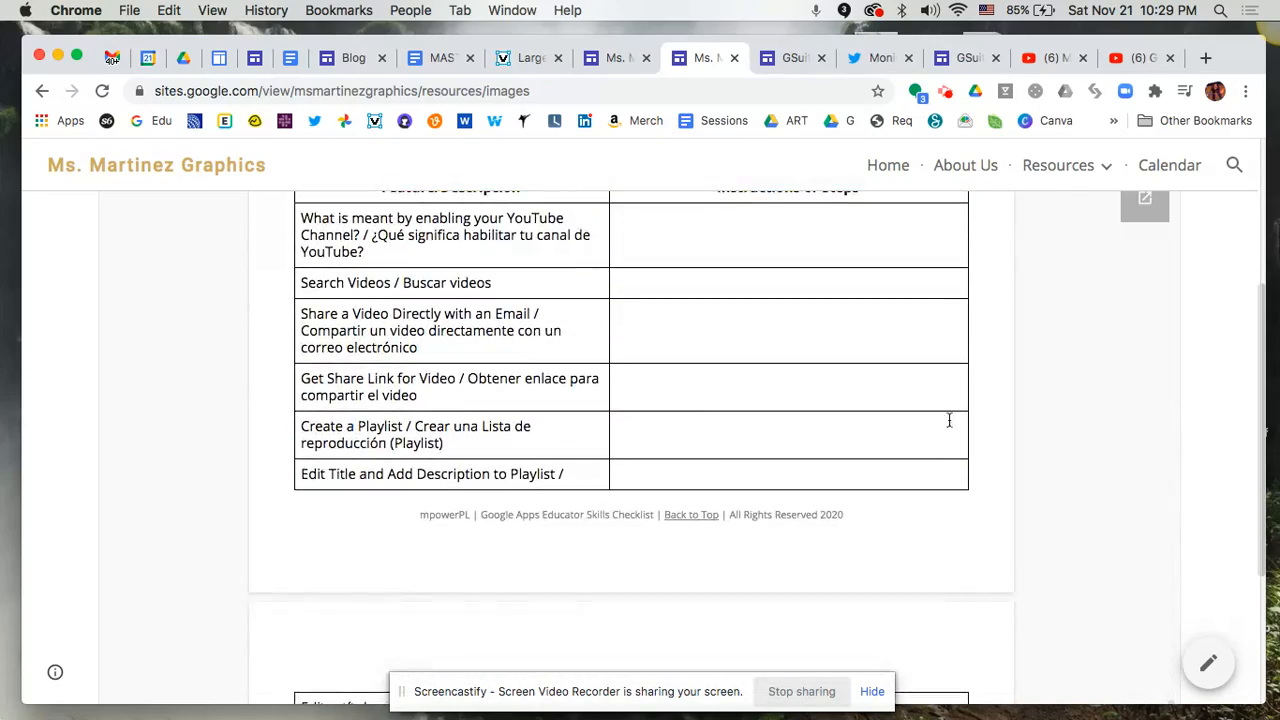
pyautogui.scroll(15, 949, 410)
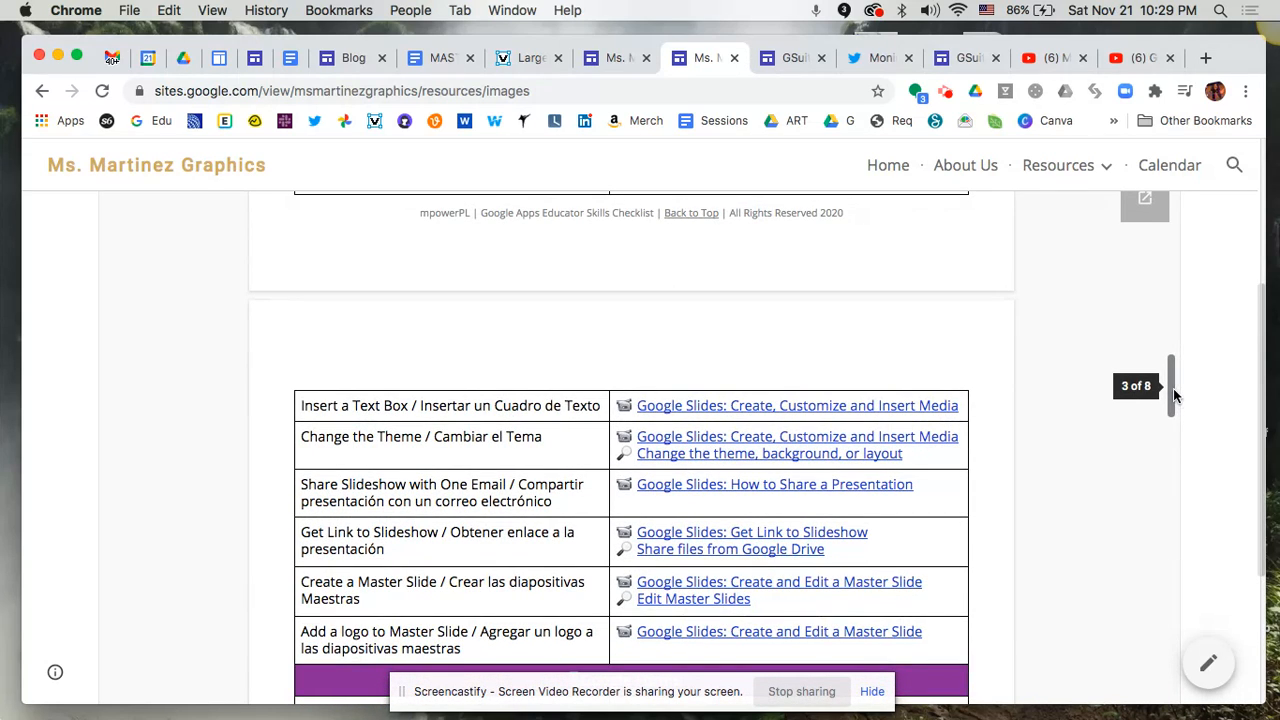
pyautogui.moveTo(1171, 383); pyautogui.dragTo(1162, 380)
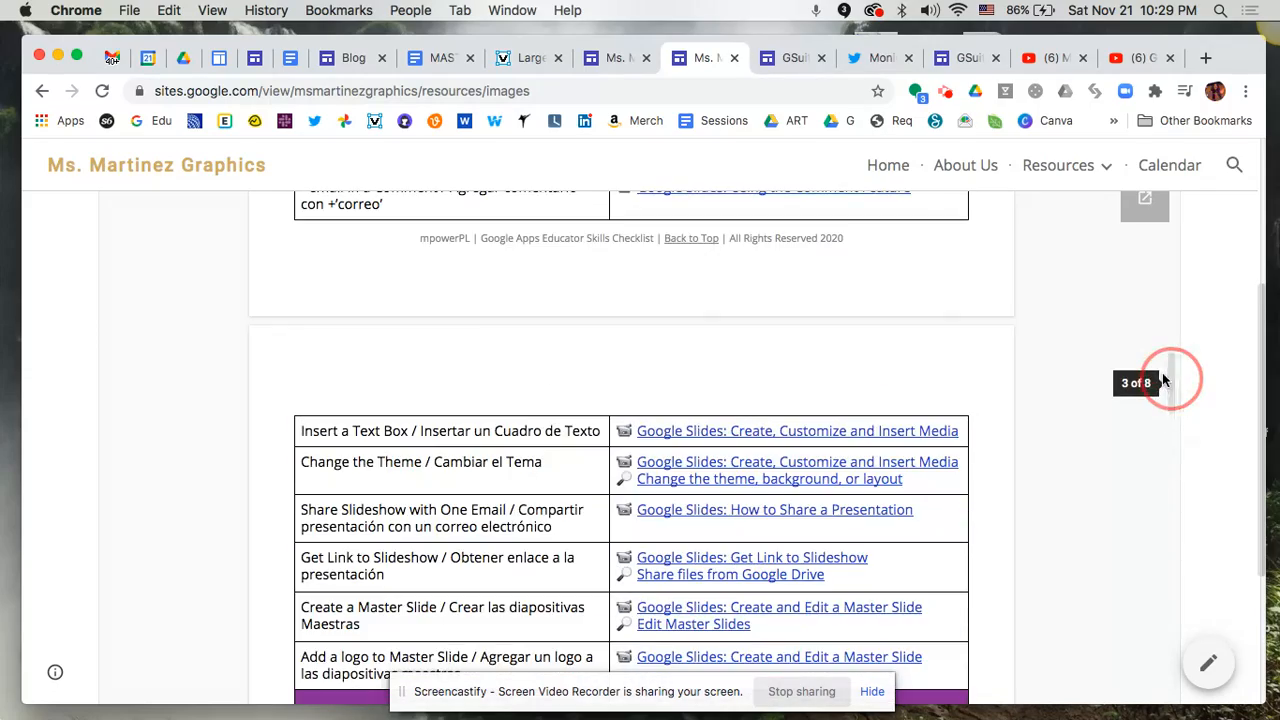
pyautogui.scroll(20, 763, 376)
pyautogui.scroll(2, 763, 378)
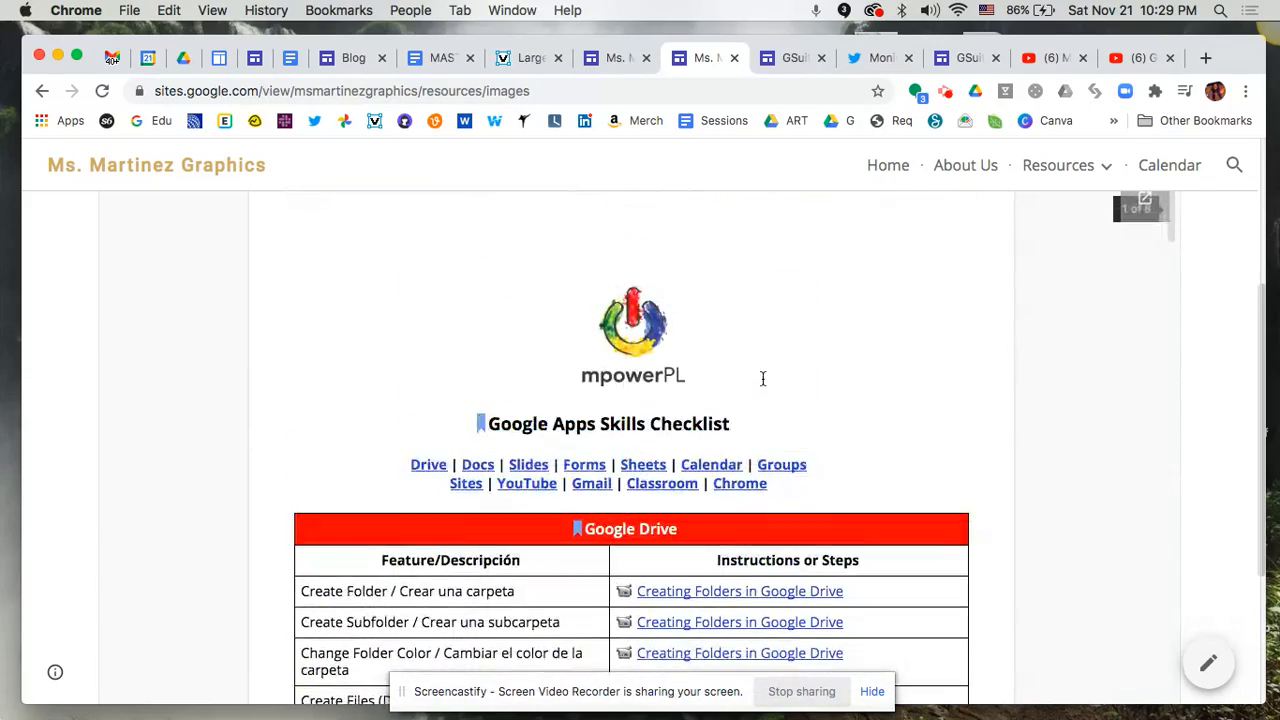
# Shorten the embedded checklist on the Images page in the site editor to its logo, title and section links, and publish the change
pyautogui.click(612, 57)
pyautogui.scroll(-10, 662, 444)
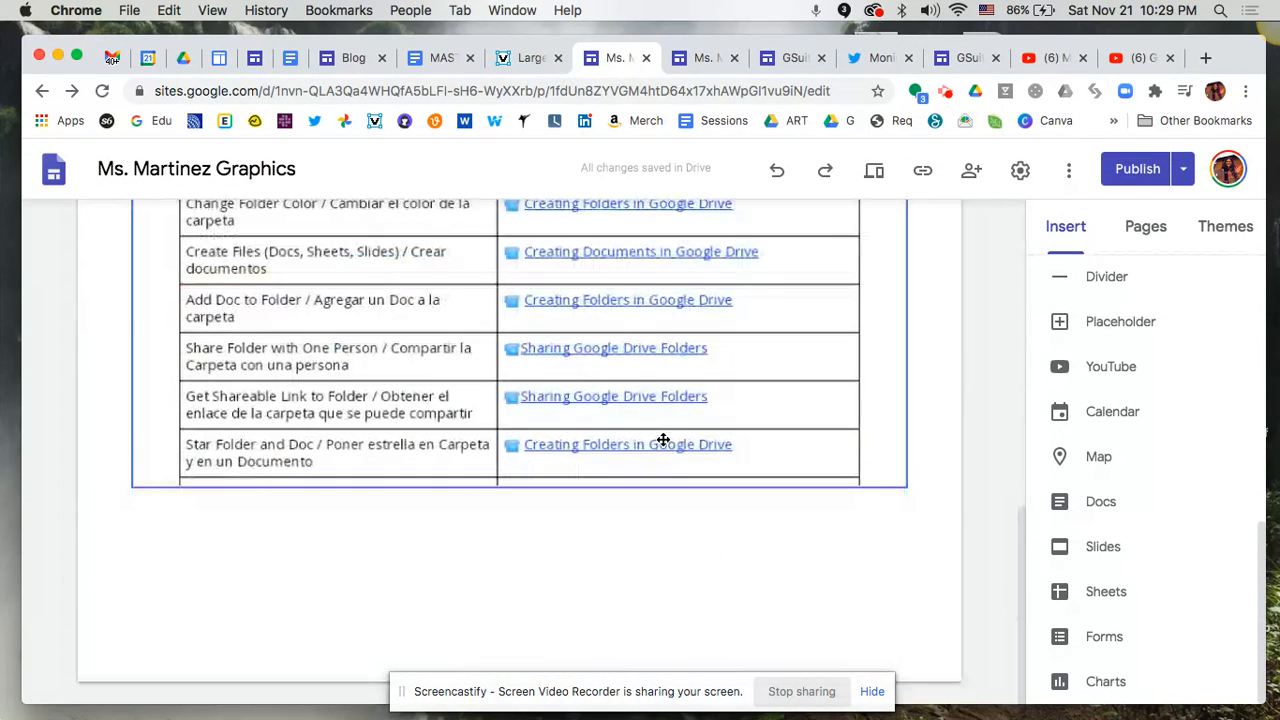
pyautogui.click(521, 485)
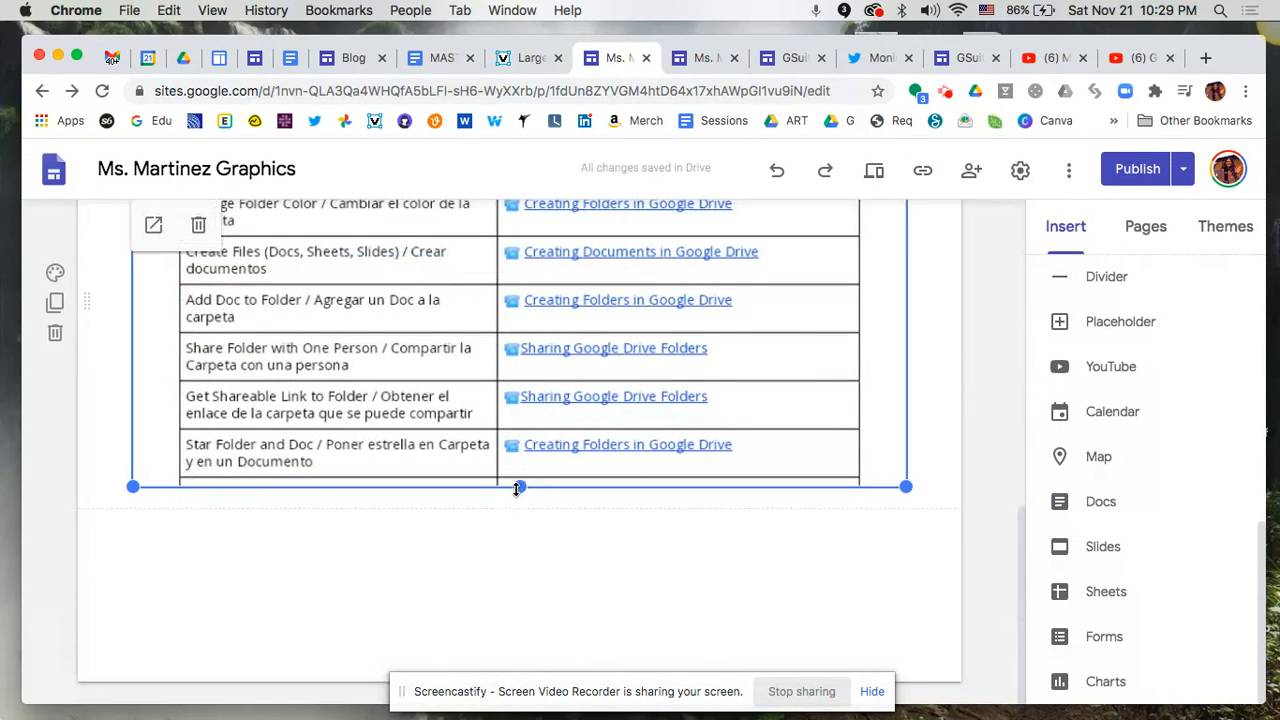
pyautogui.moveTo(519, 488); pyautogui.dragTo(530, 271)
pyautogui.scroll(1, 534, 506)
pyautogui.moveTo(519, 532); pyautogui.dragTo(513, 420)
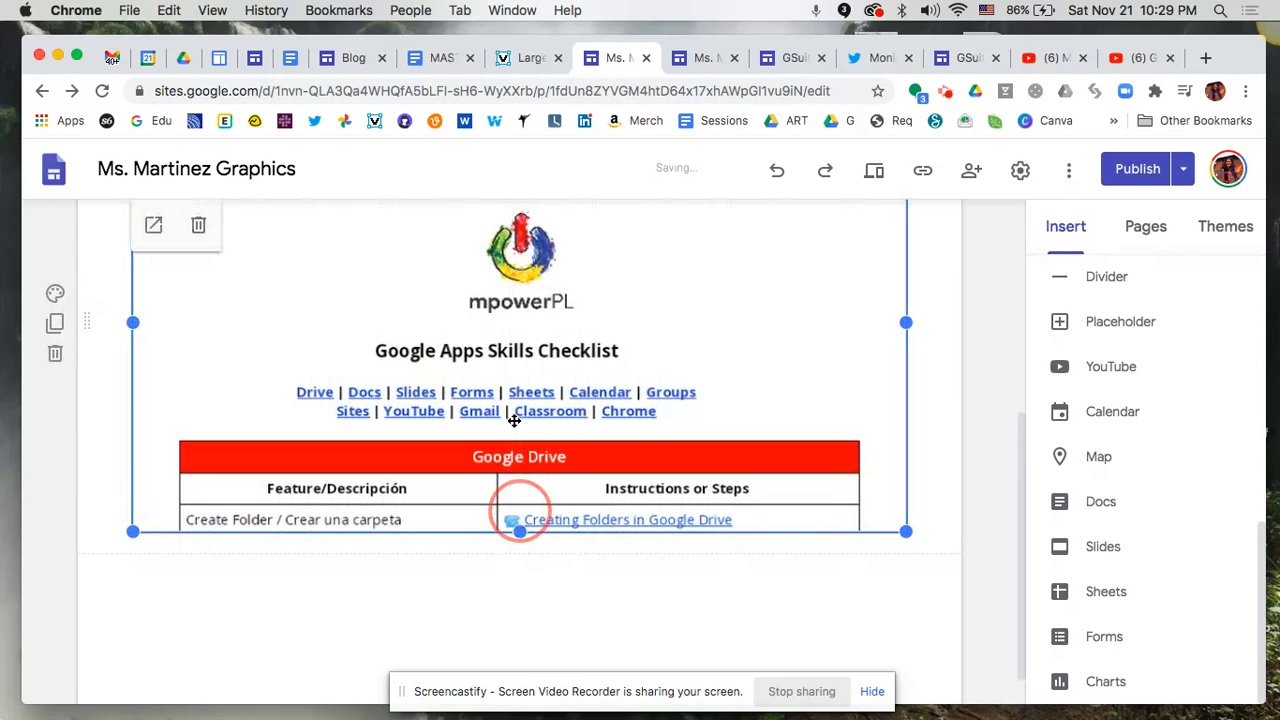
pyautogui.moveTo(521, 535); pyautogui.dragTo(519, 518)
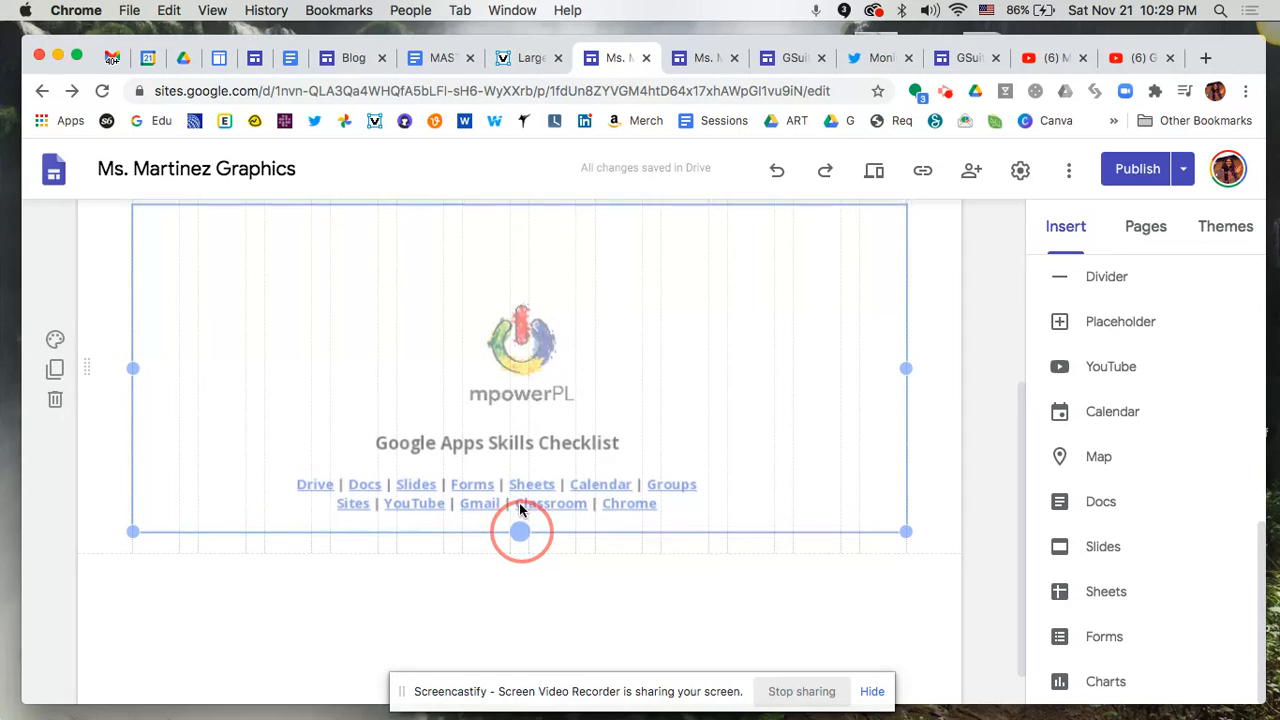
pyautogui.click(1137, 169)
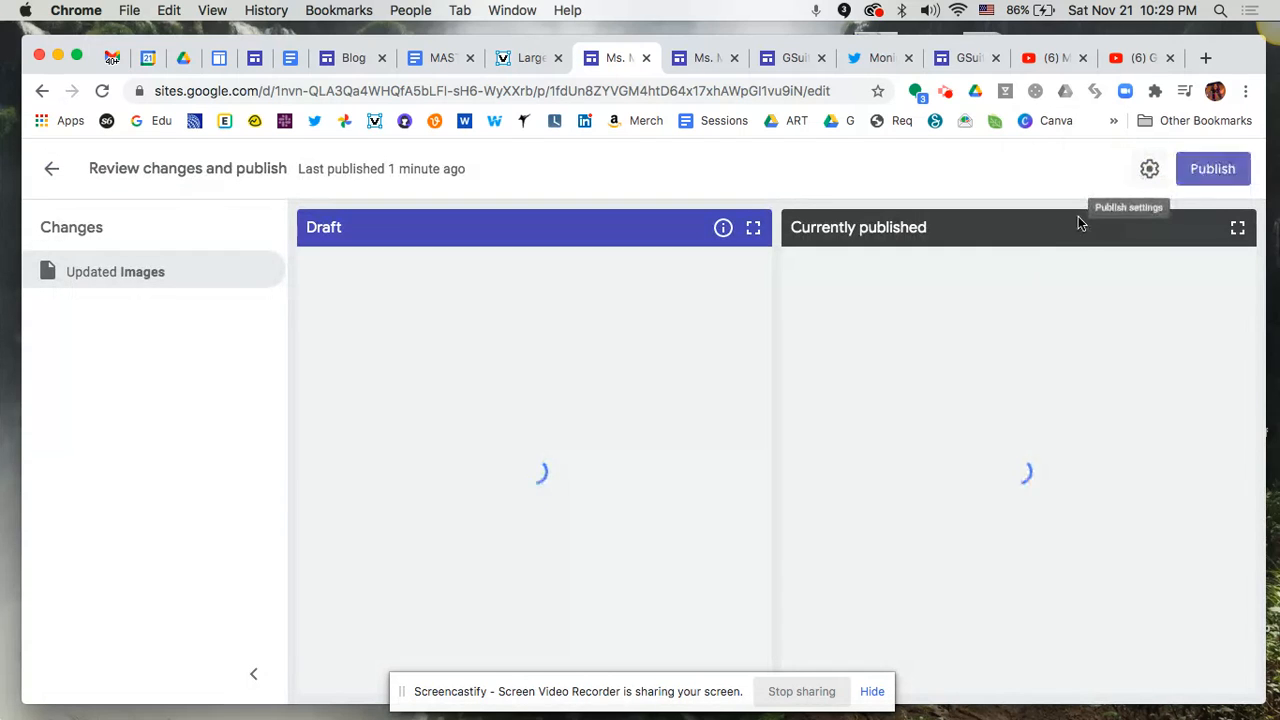
pyautogui.click(1212, 169)
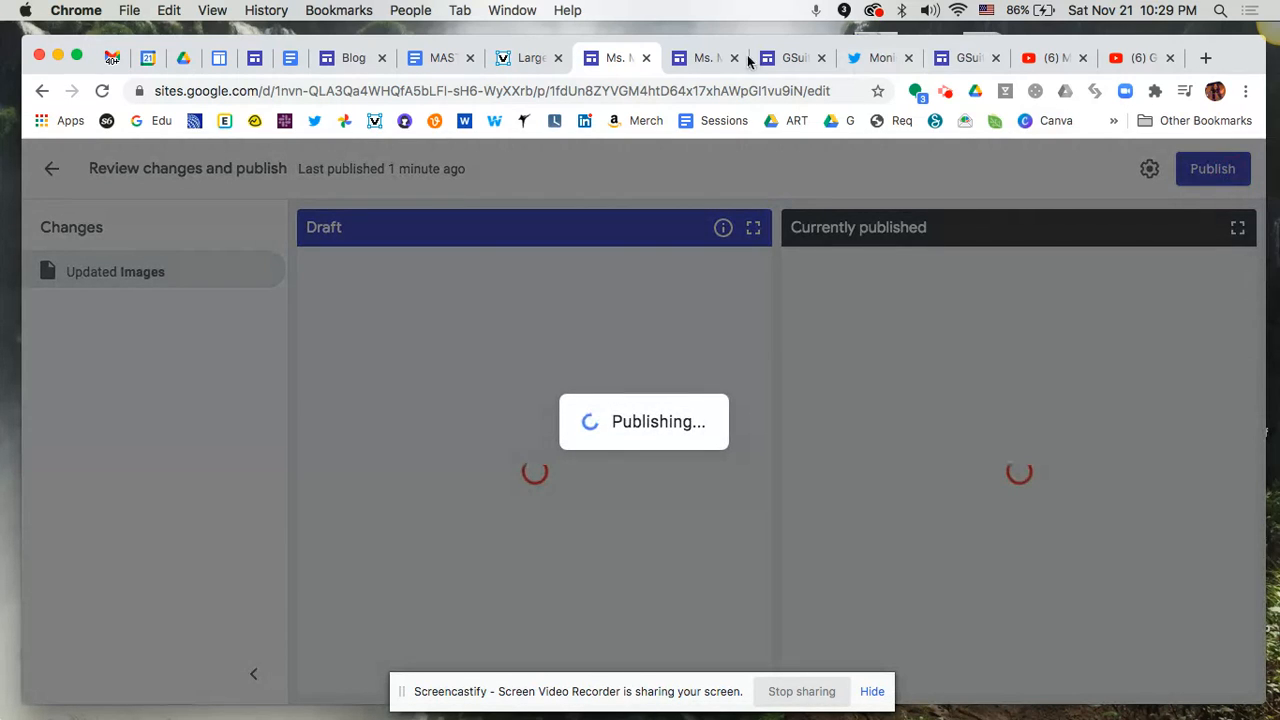
# Reload the published Images page and look through the embedded checklist down to its Google Sheets section
pyautogui.hotkey('ctrl', 'Tab')
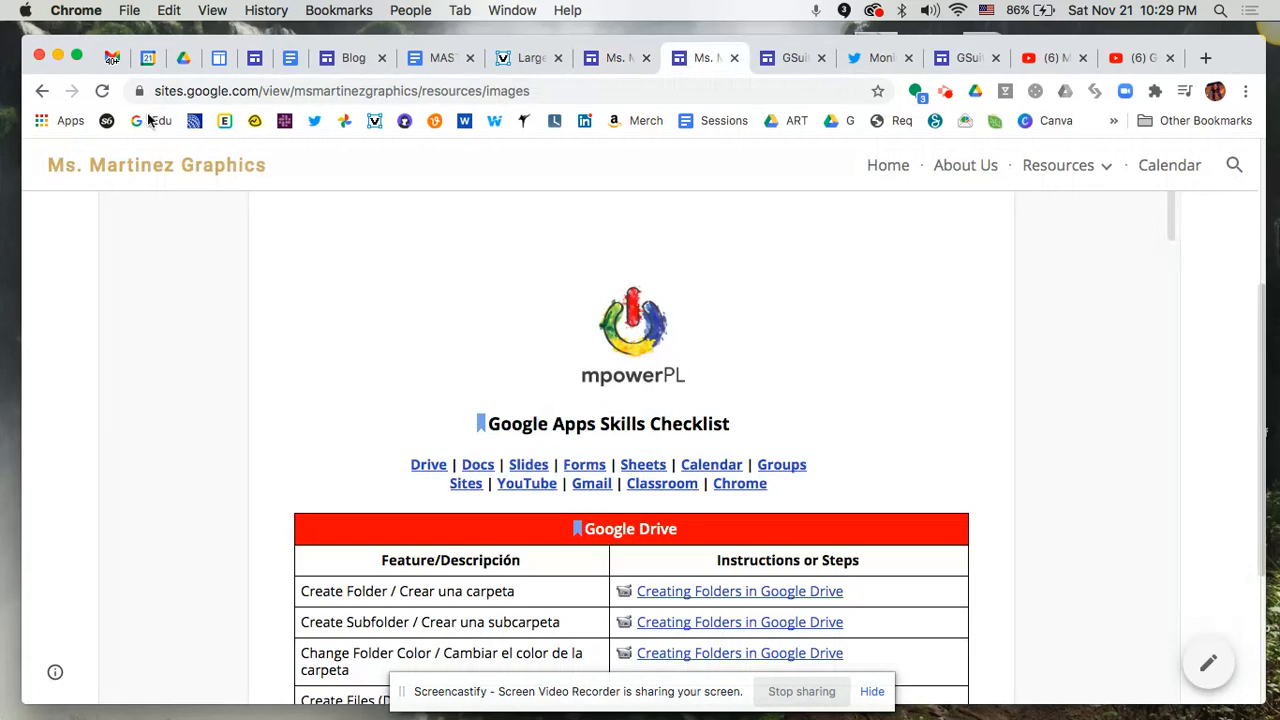
pyautogui.click(101, 91)
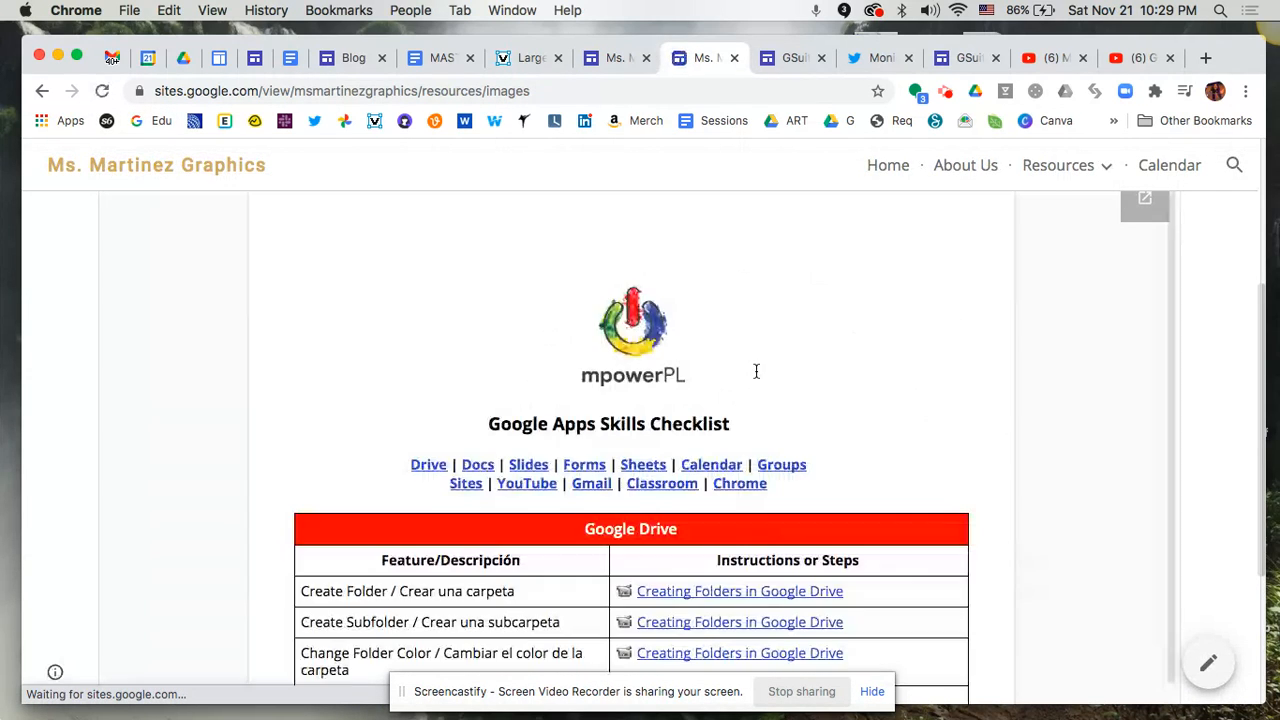
pyautogui.scroll(3, 948, 367)
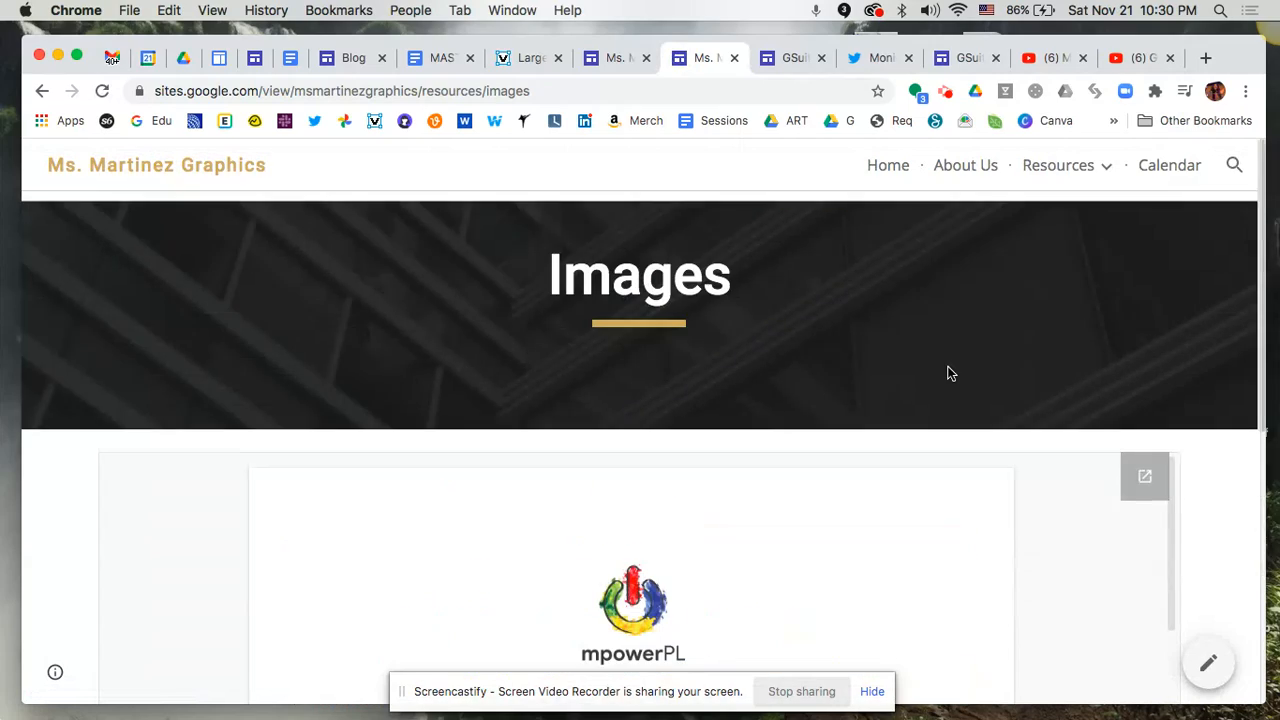
pyautogui.scroll(-15, 950, 373)
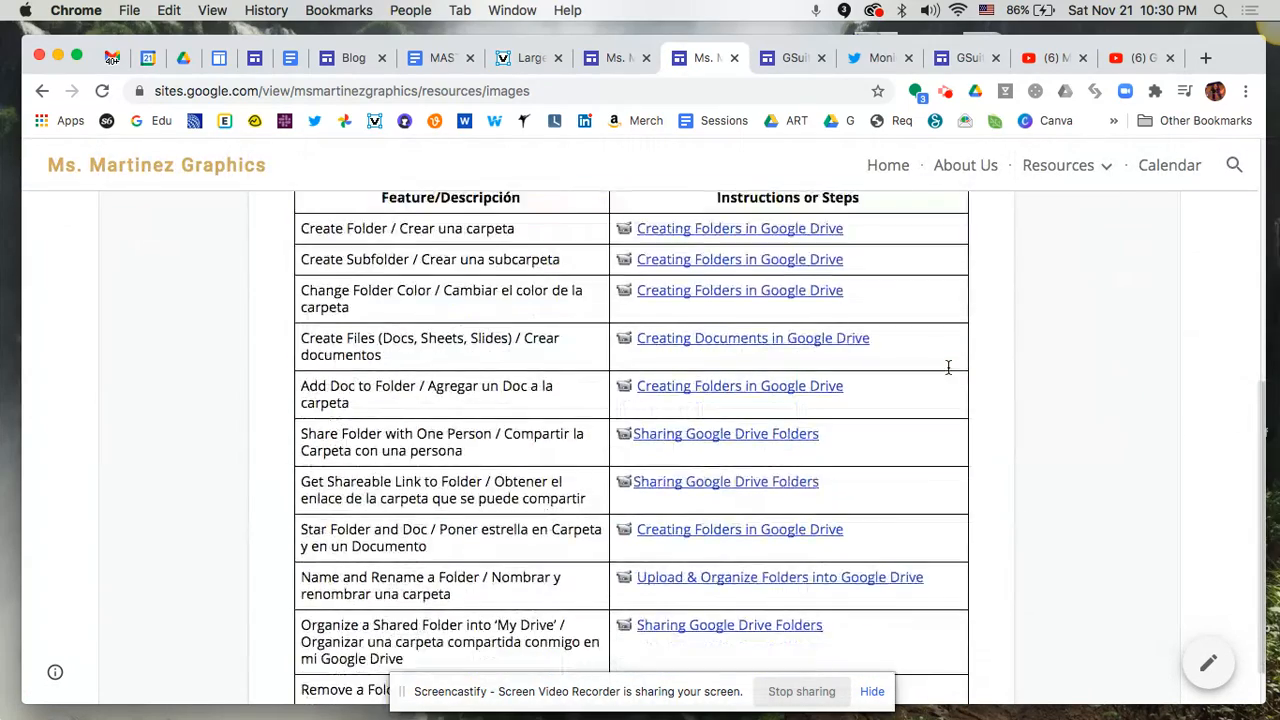
pyautogui.scroll(-20, 948, 367)
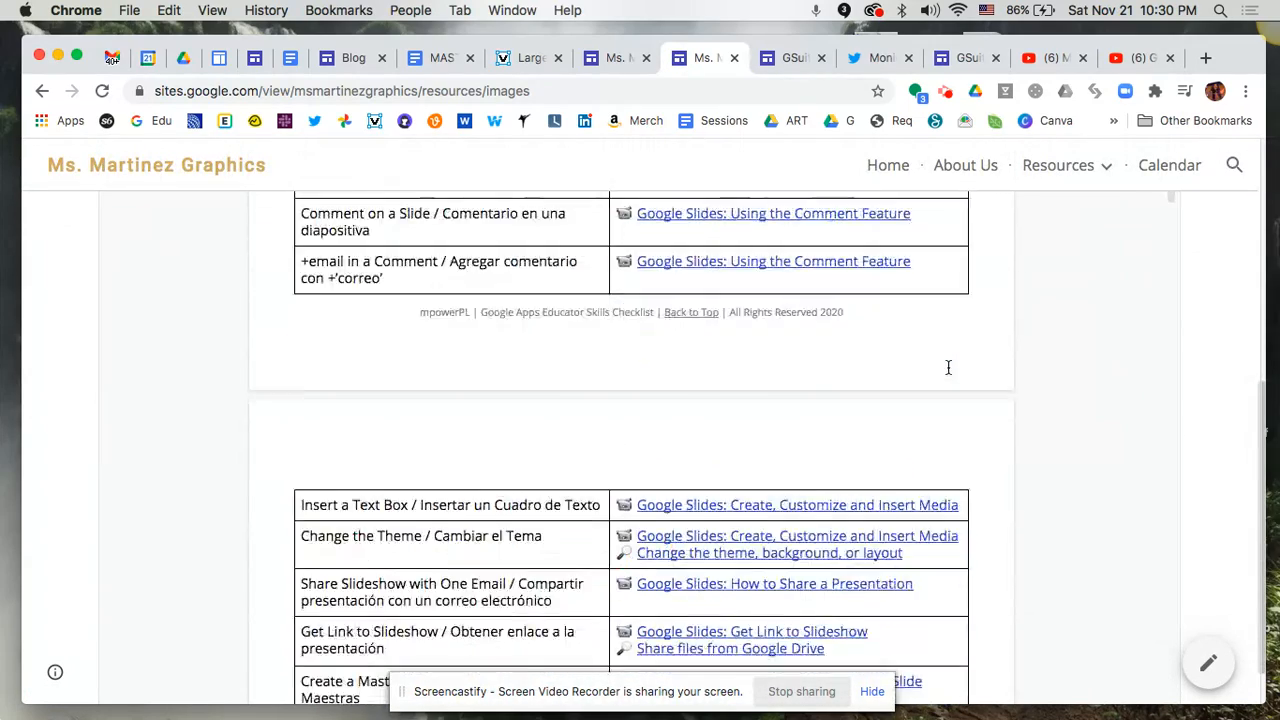
pyautogui.scroll(-10, 948, 367)
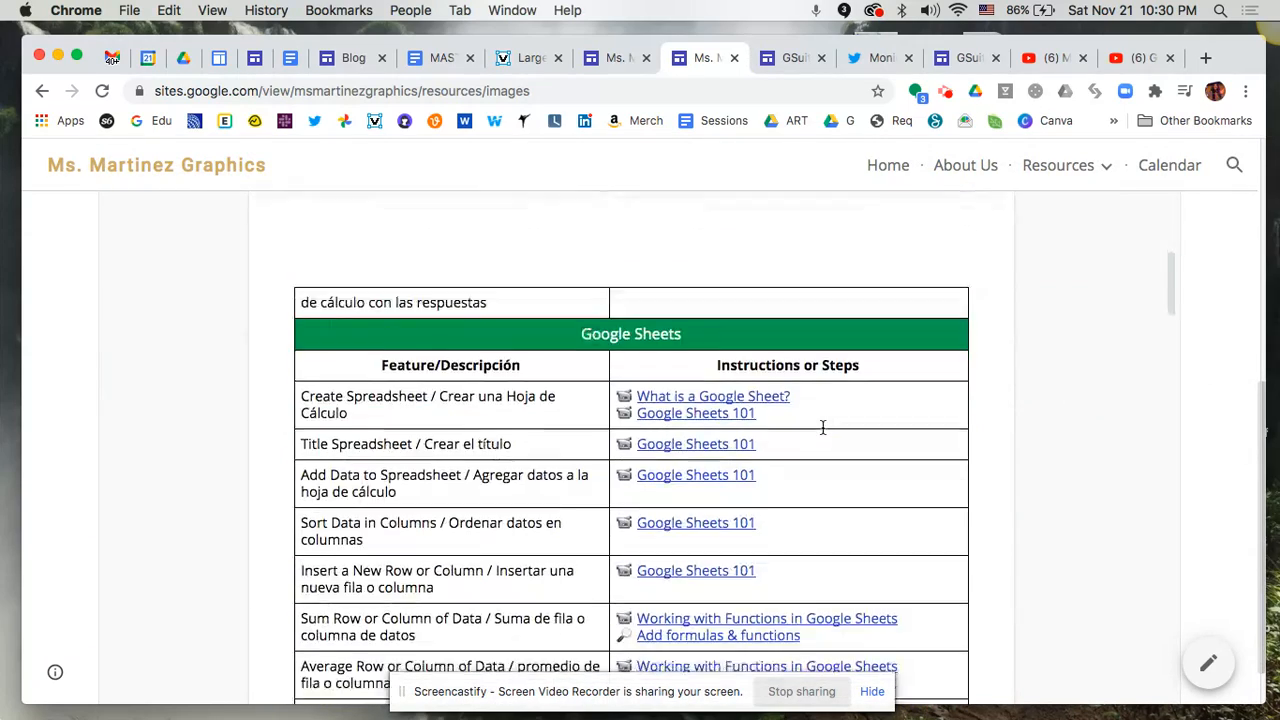
# Insert yesterday's Google Doc whose name begins "Google Apps Cer" below the existing checklist on the Images page in the site editor
pyautogui.click(612, 60)
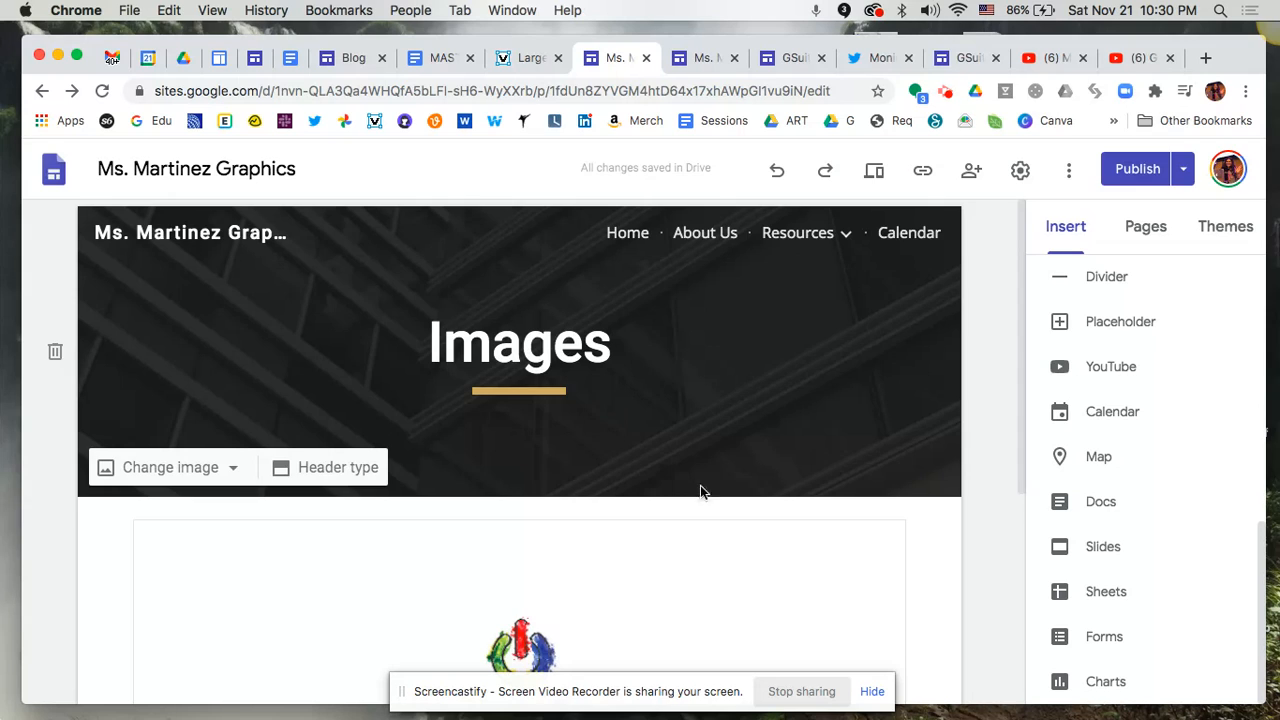
pyautogui.scroll(-5, 700, 491)
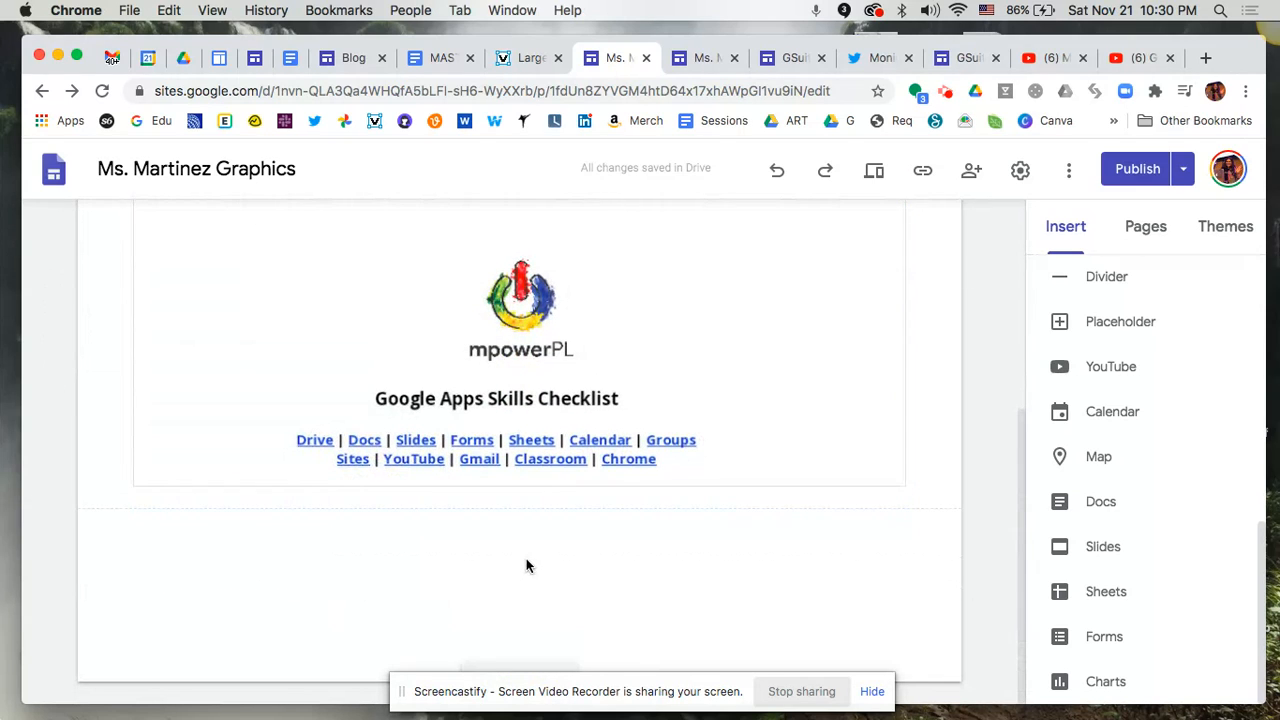
pyautogui.click(1056, 505)
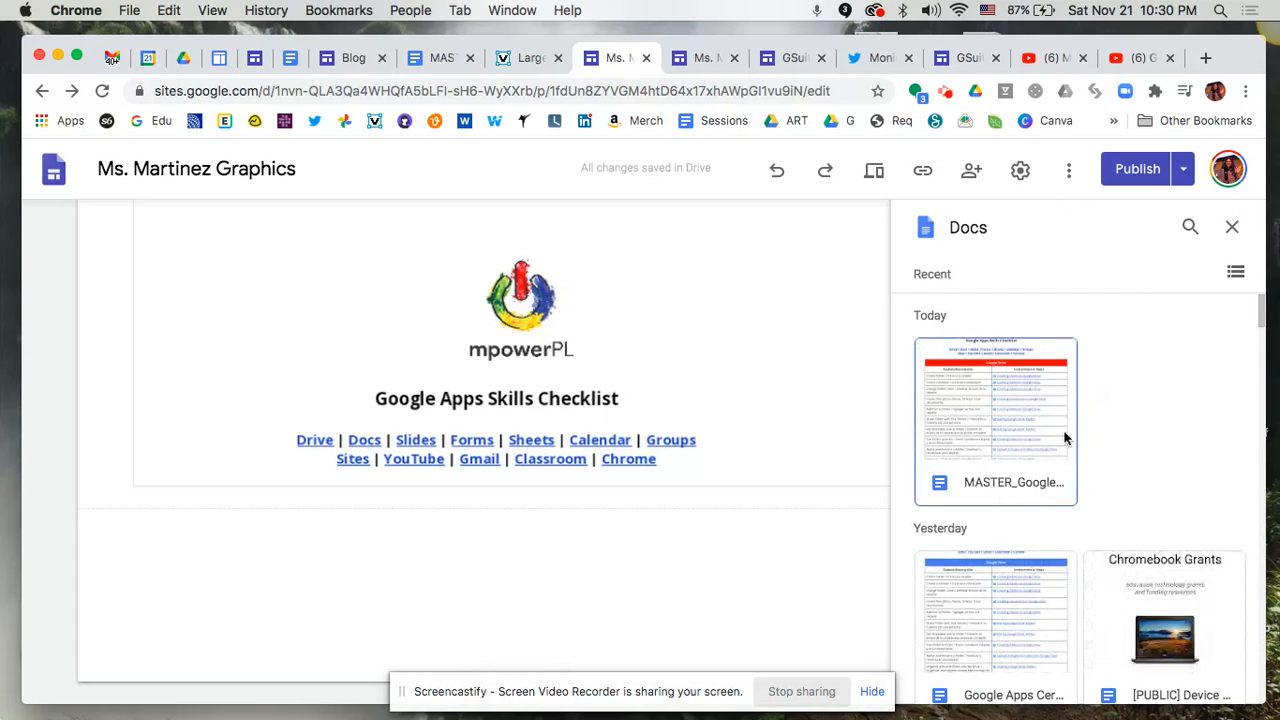
pyautogui.scroll(-3, 1024, 500)
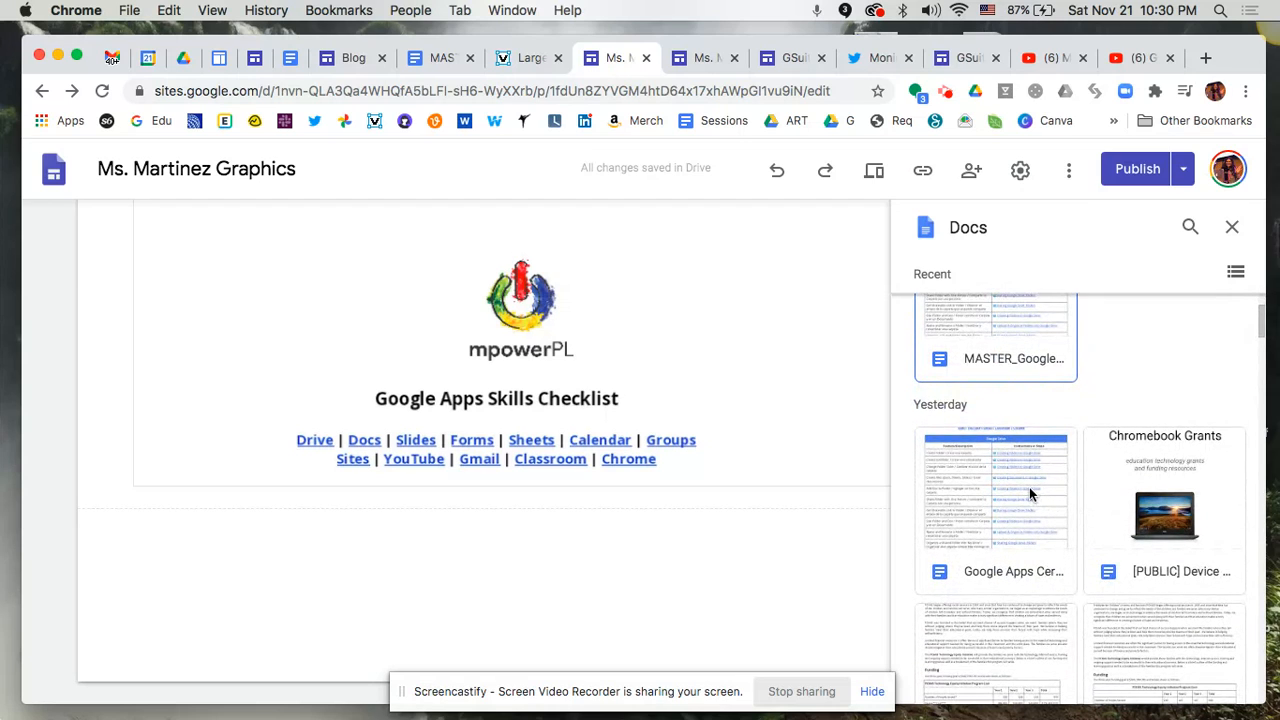
pyautogui.scroll(-2, 1030, 493)
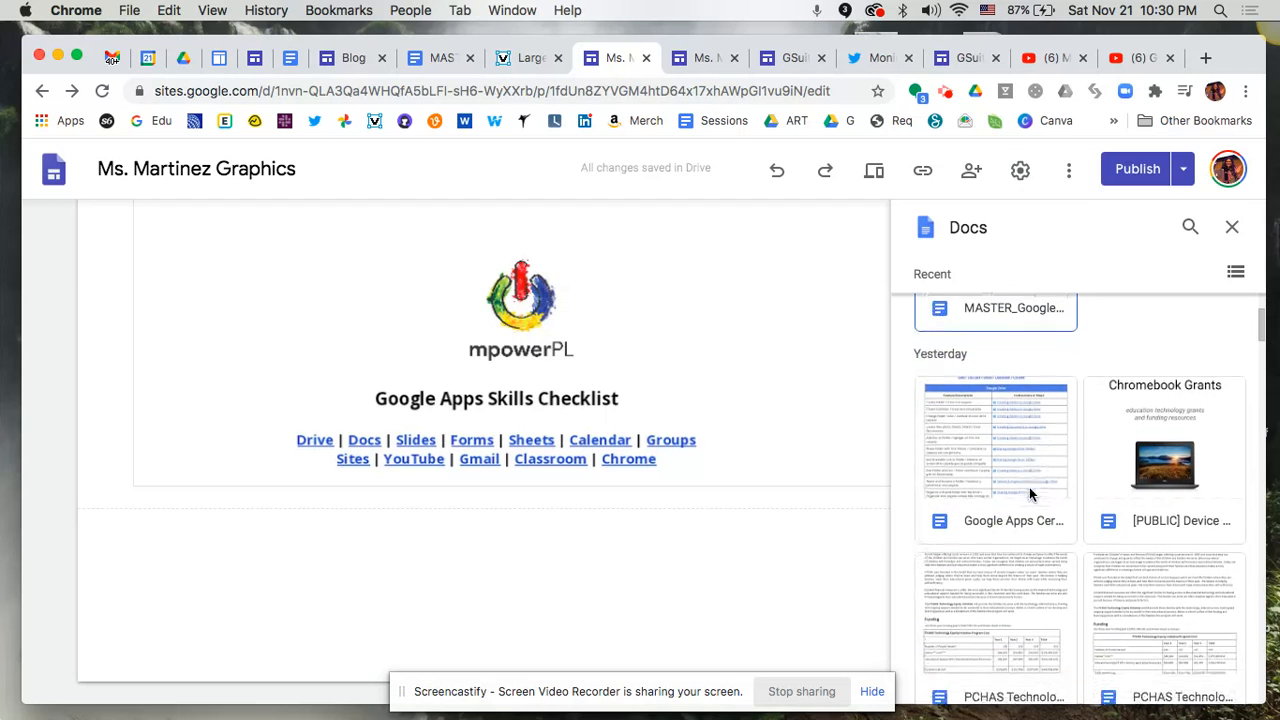
pyautogui.click(985, 436)
pyautogui.doubleClick(985, 436)
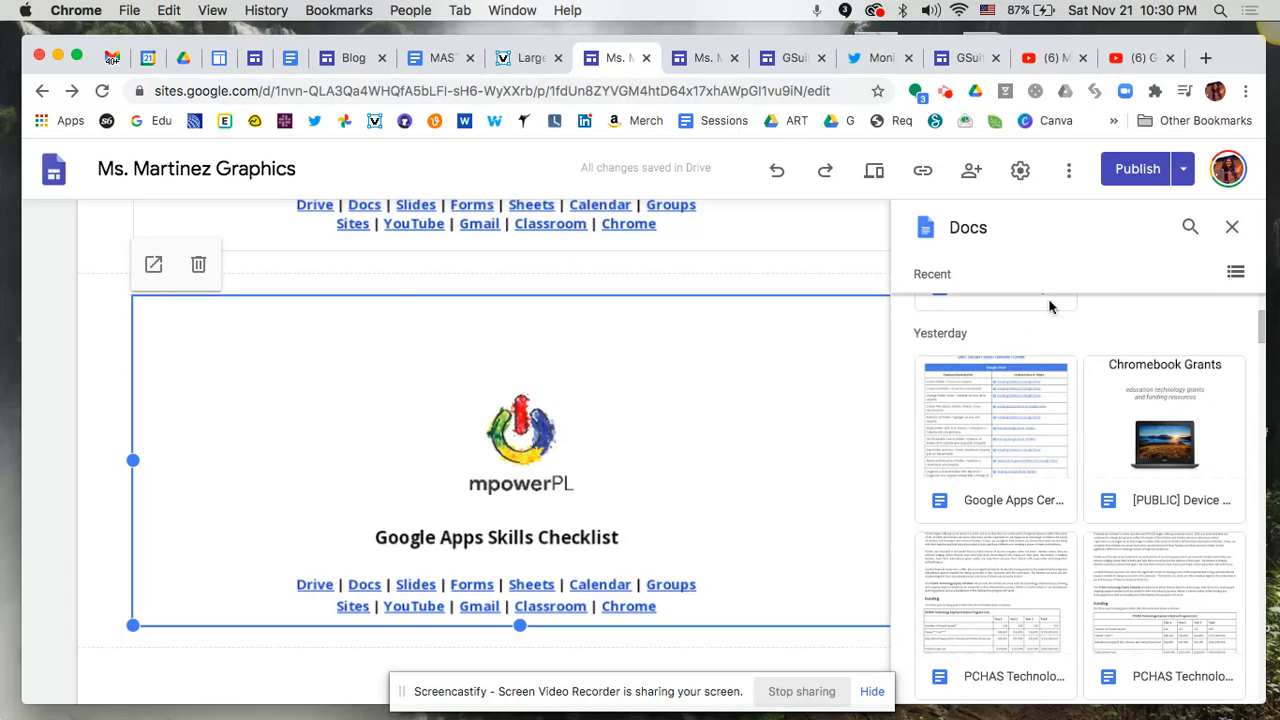
pyautogui.click(1232, 227)
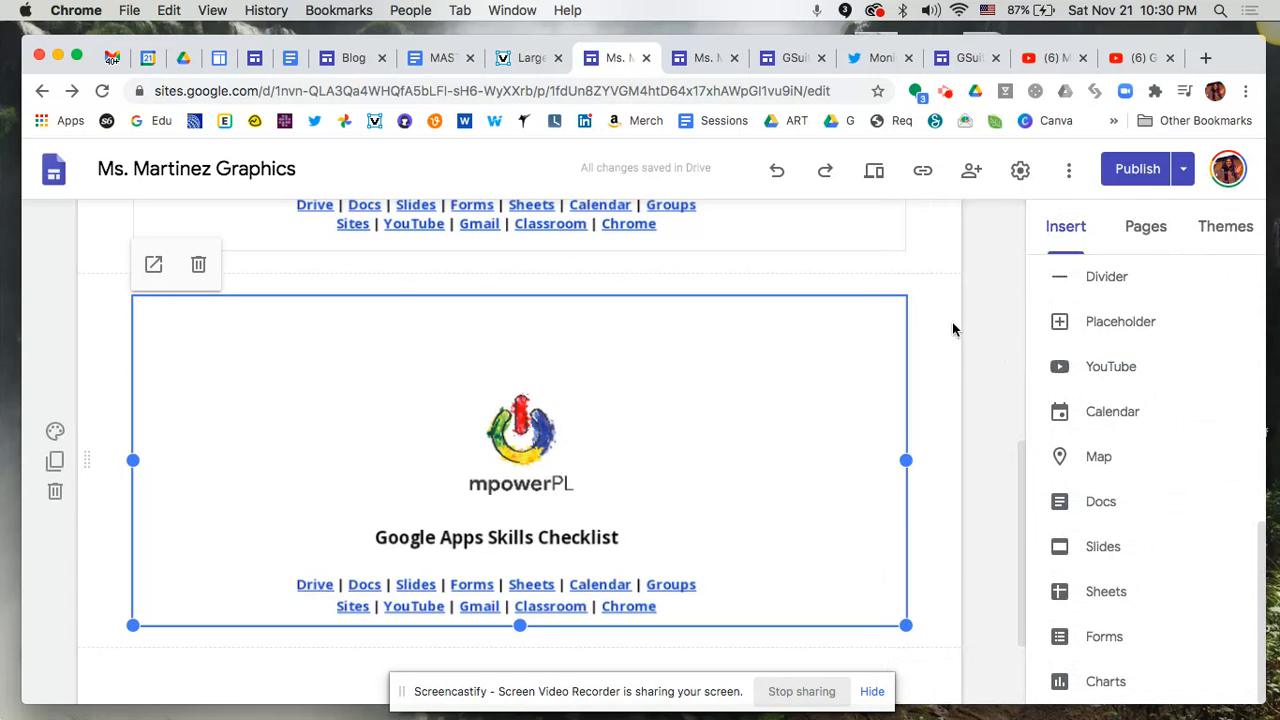
# Check the two stacked documents on the Images page draft and publish the update
pyautogui.scroll(2, 948, 325)
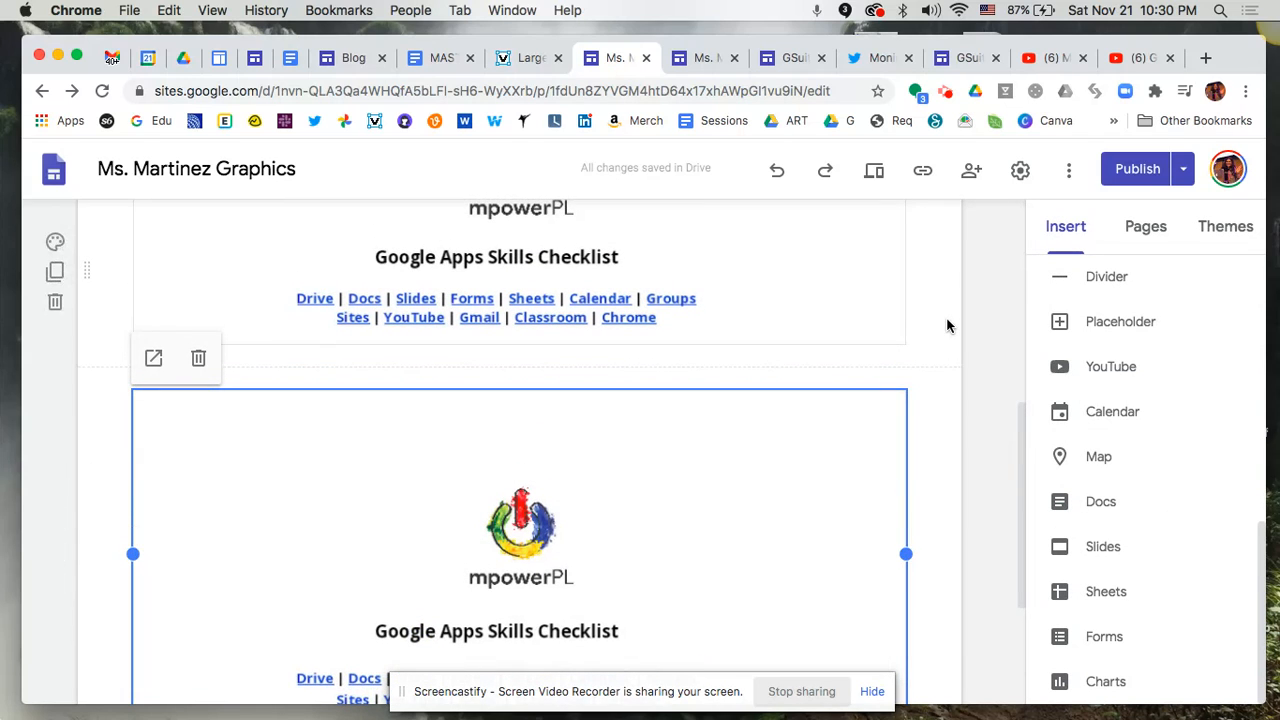
pyautogui.scroll(5, 948, 325)
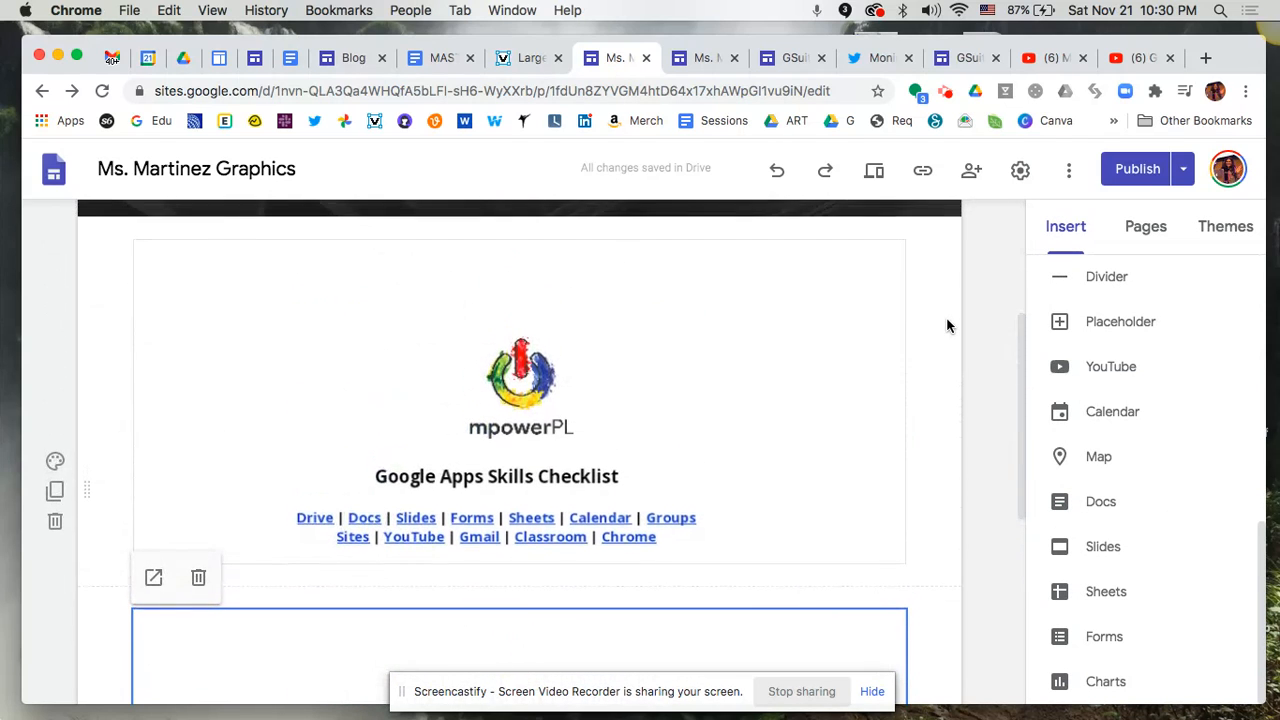
pyautogui.scroll(-4, 614, 497)
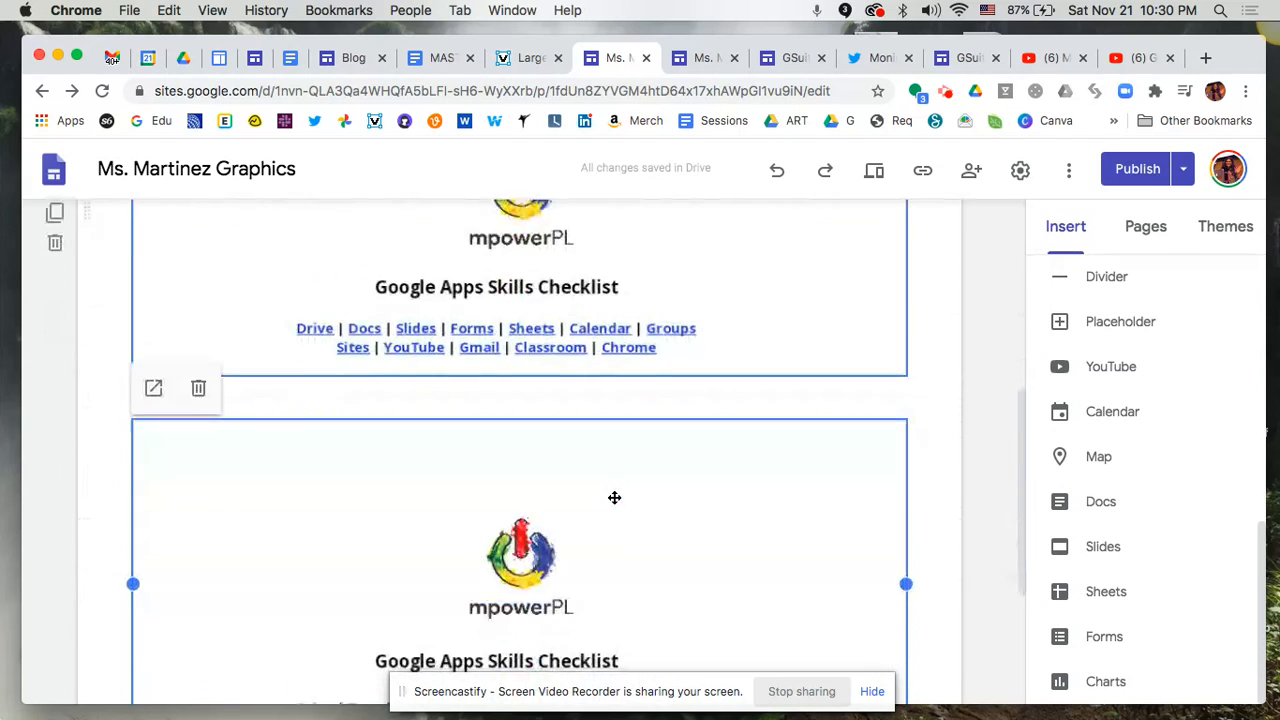
pyautogui.scroll(-6, 614, 500)
pyautogui.scroll(8, 614, 497)
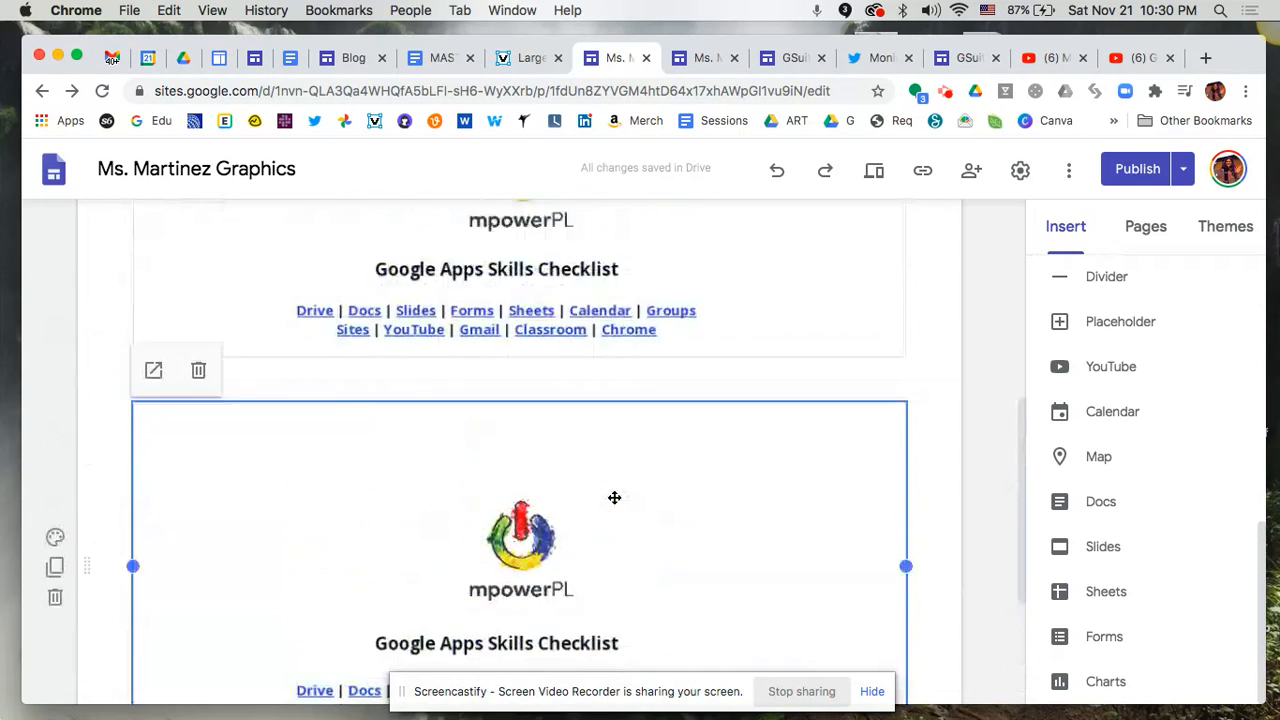
pyautogui.click(1118, 173)
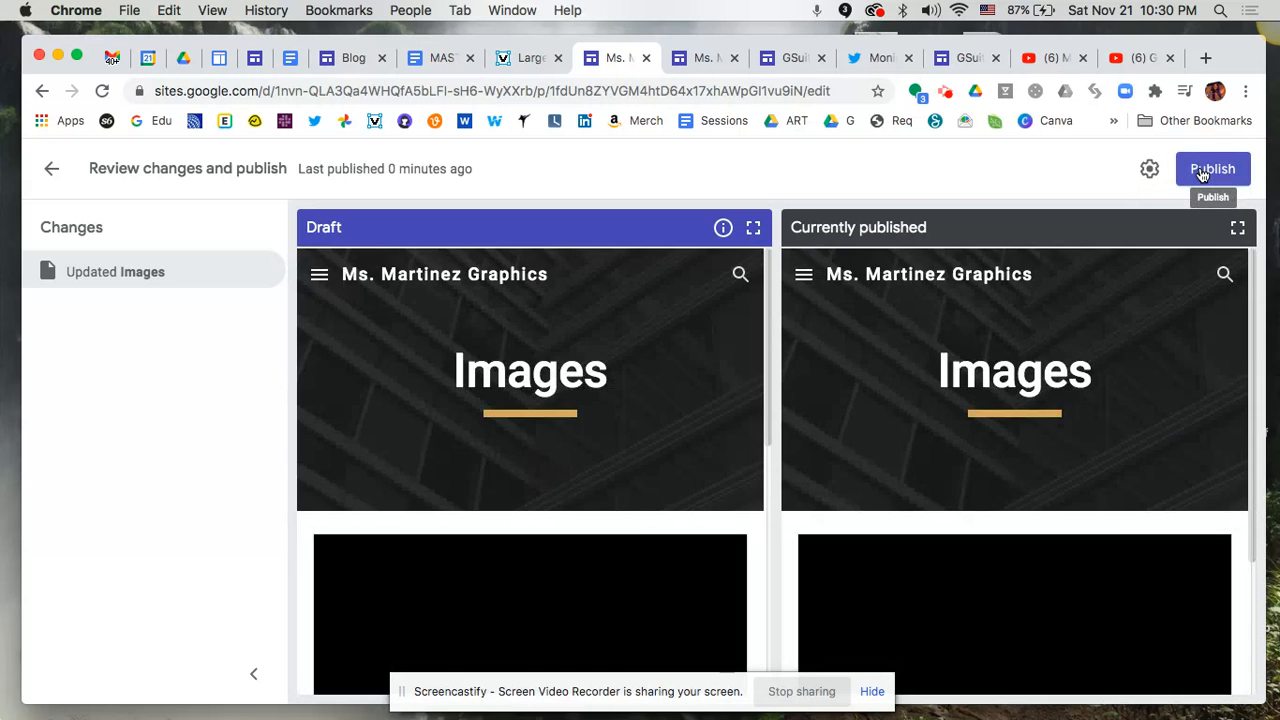
pyautogui.click(1203, 173)
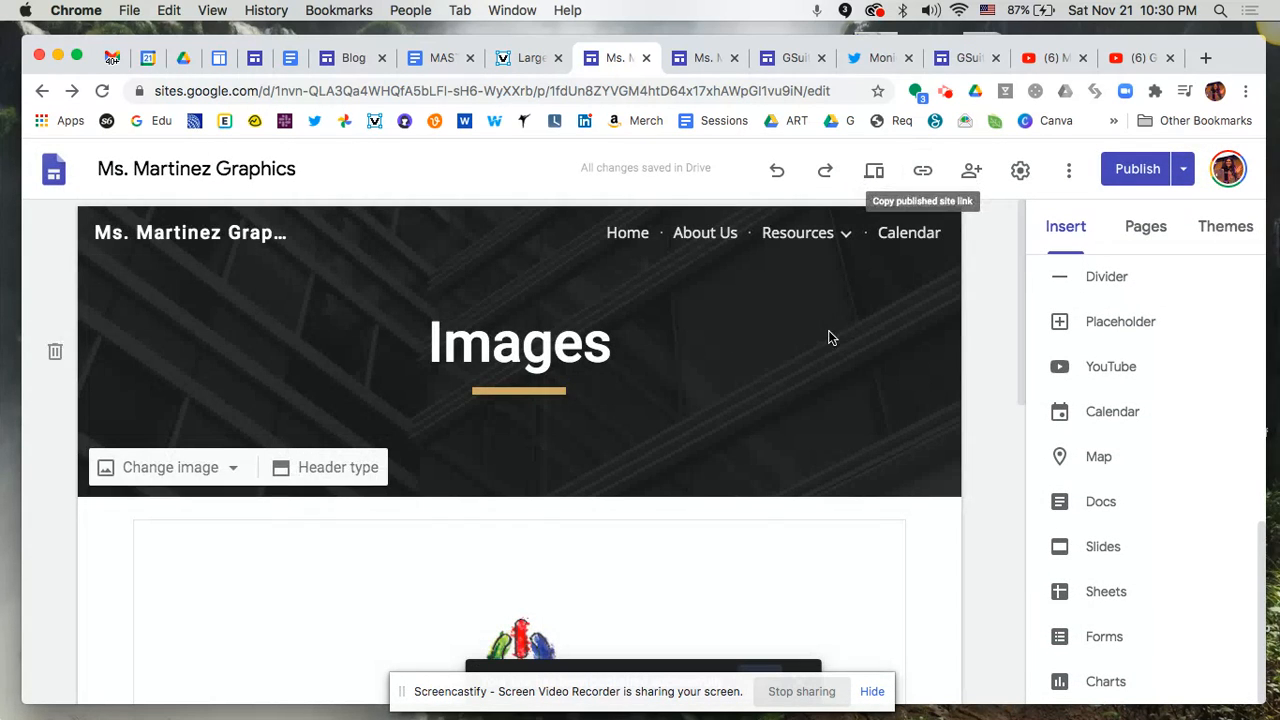
# Insert the Demo calendar into the blank area below the header on the Calendar page
pyautogui.click(928, 234)
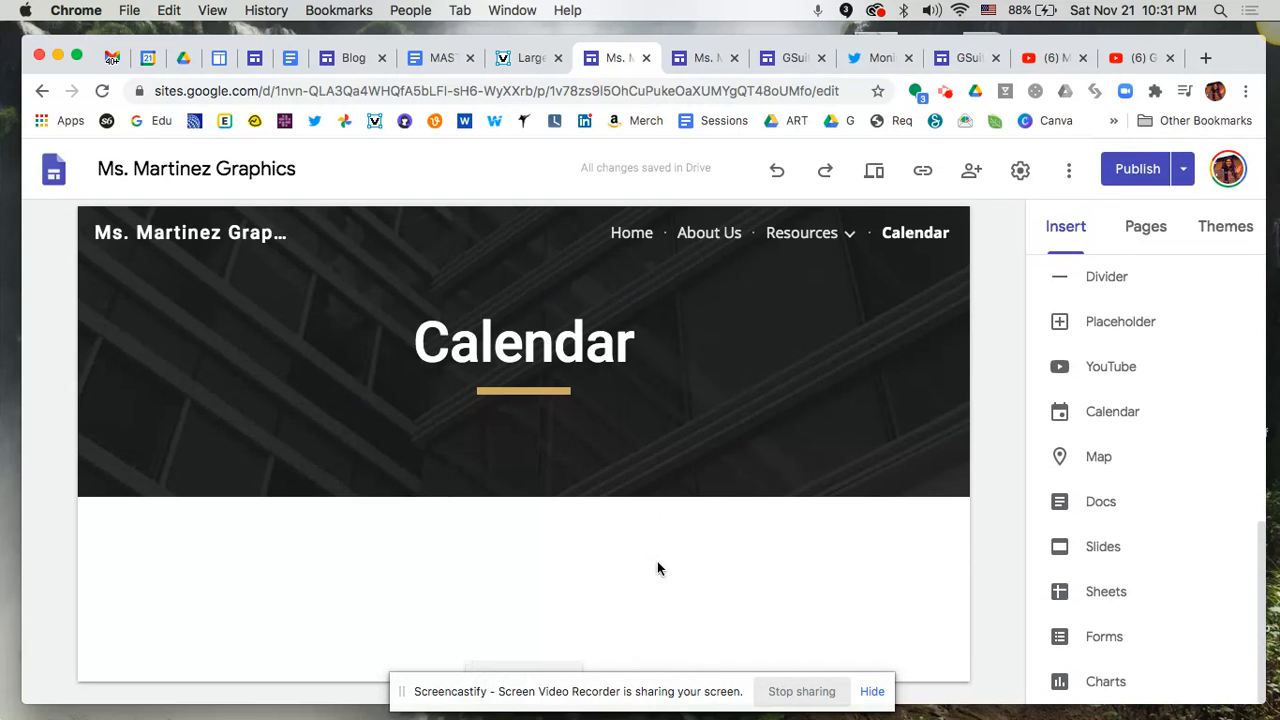
pyautogui.click(1112, 411)
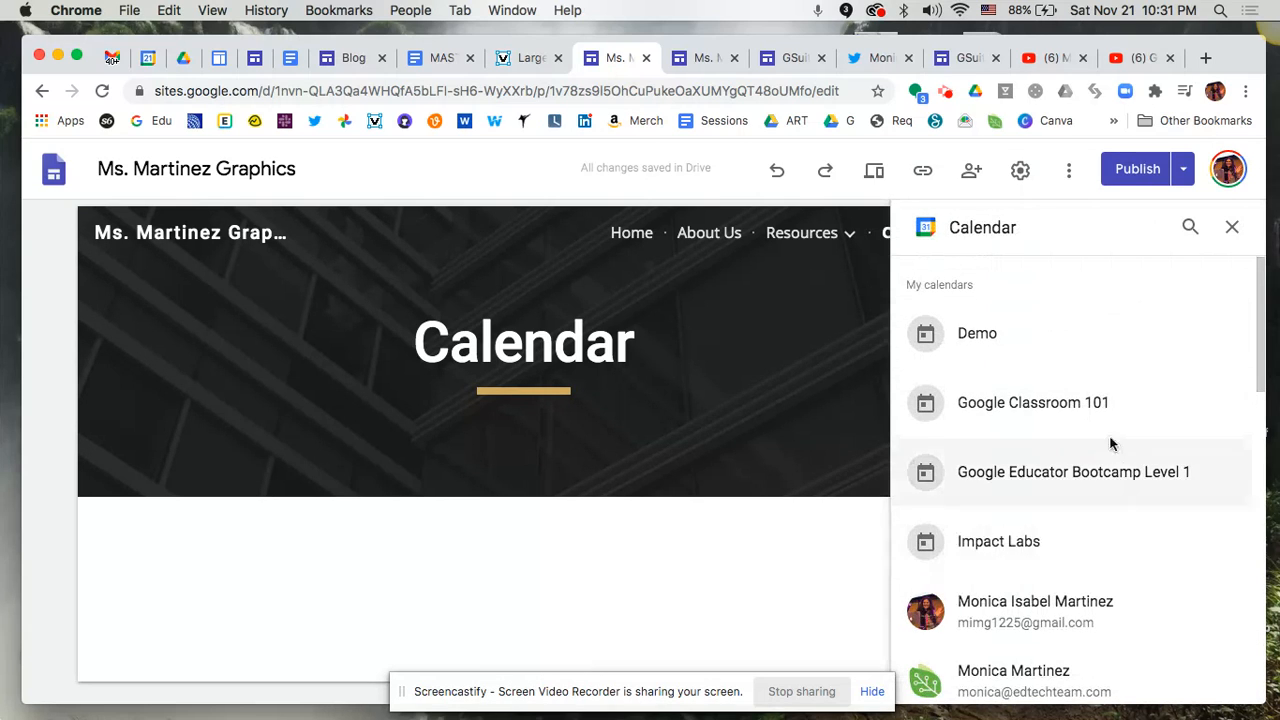
pyautogui.click(1043, 350)
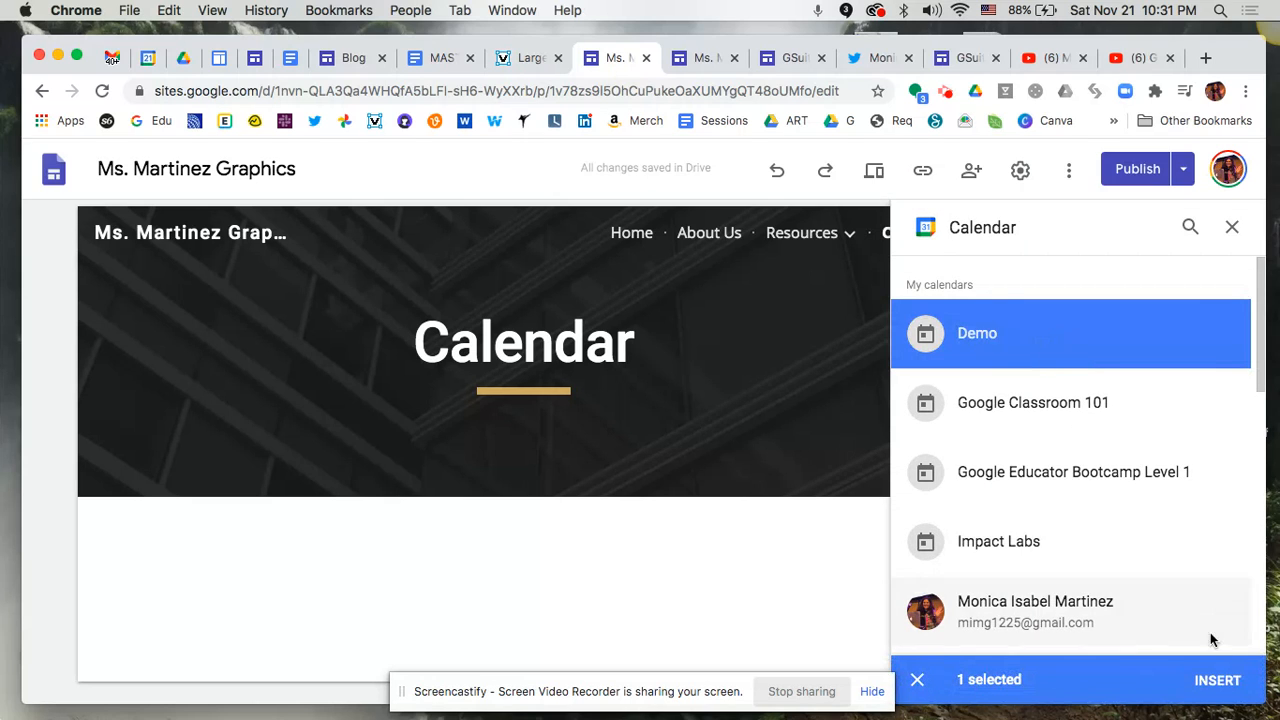
pyautogui.click(1217, 680)
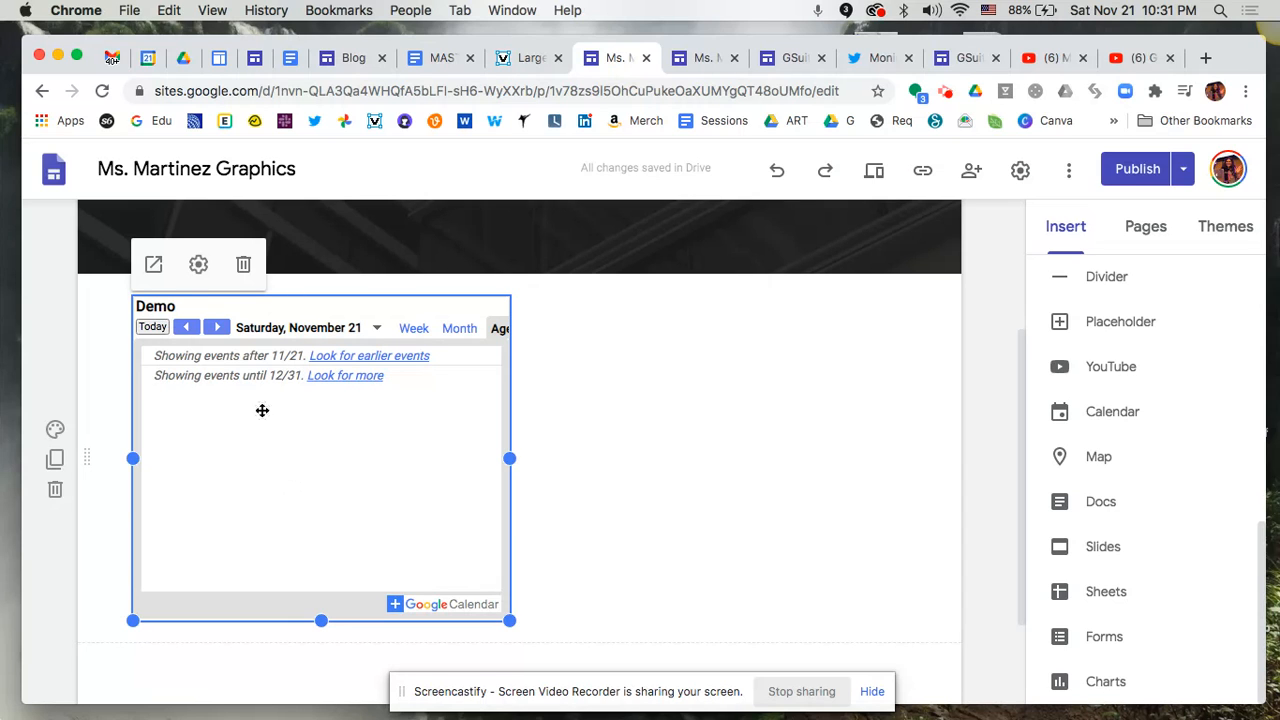
# Try the Month view mode in the embedded Demo calendar's settings, set it back to Agenda and apply the settings
pyautogui.click(198, 265)
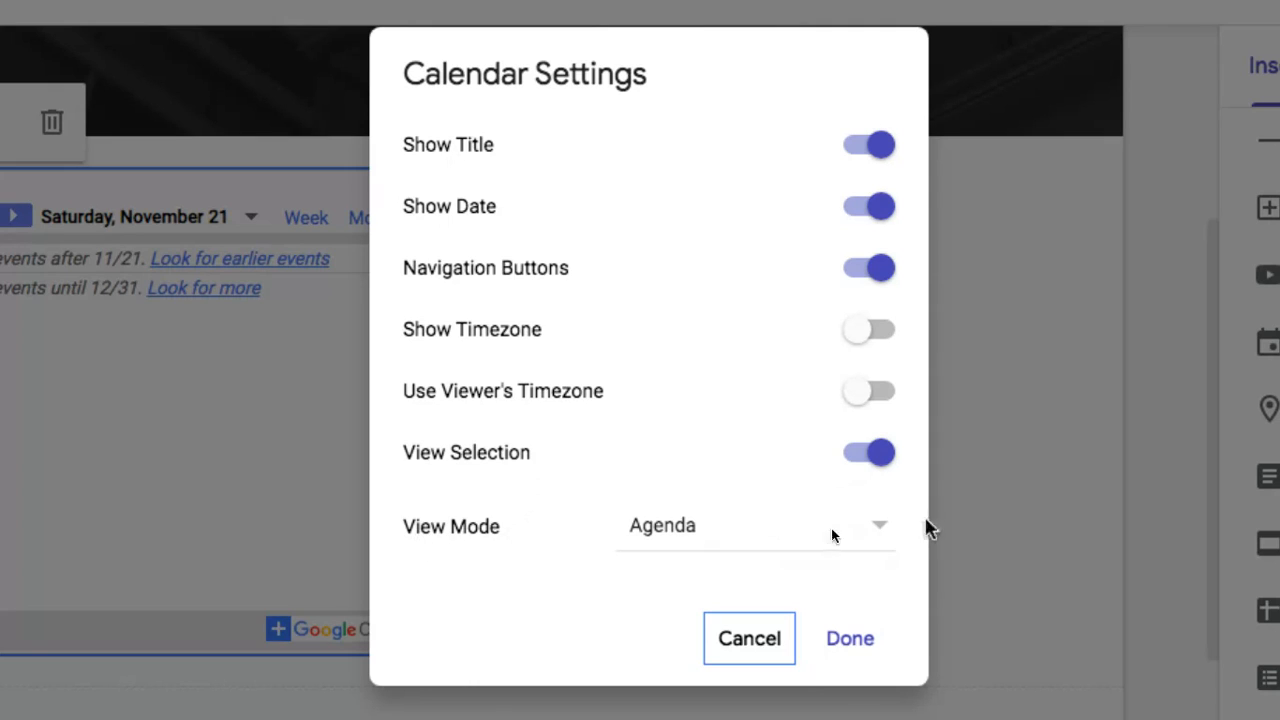
pyautogui.click(888, 532)
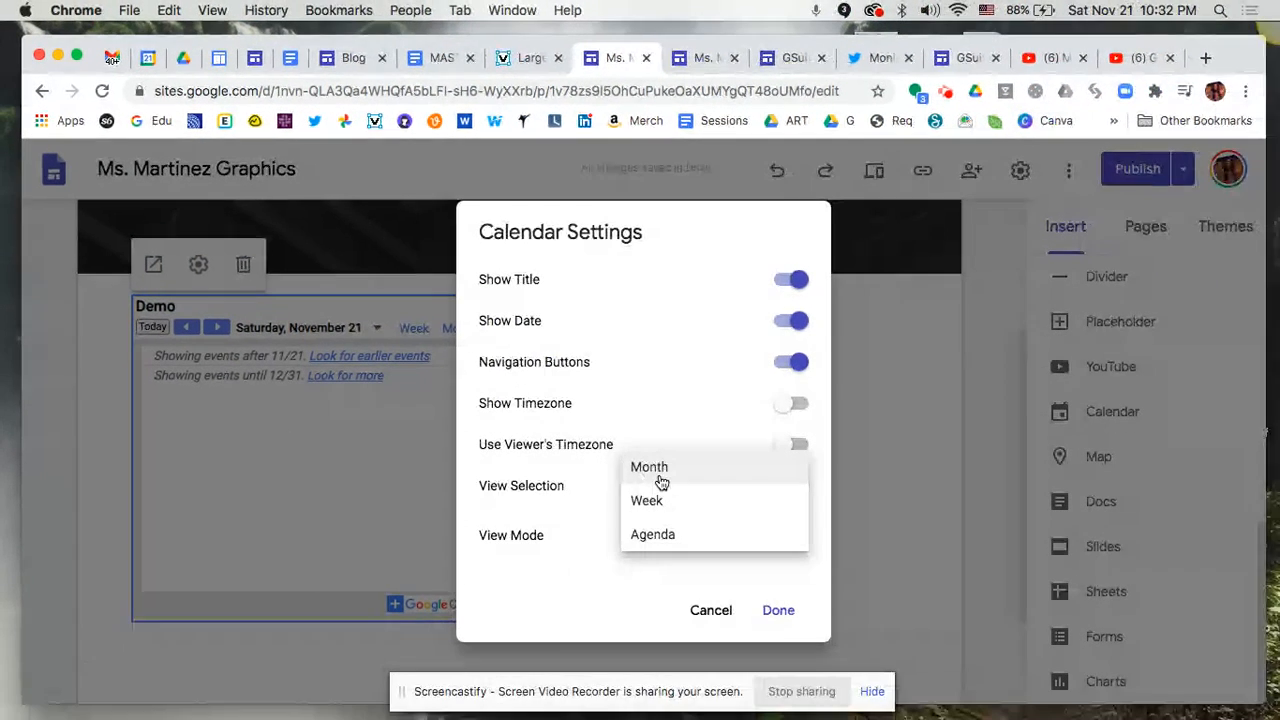
pyautogui.click(660, 468)
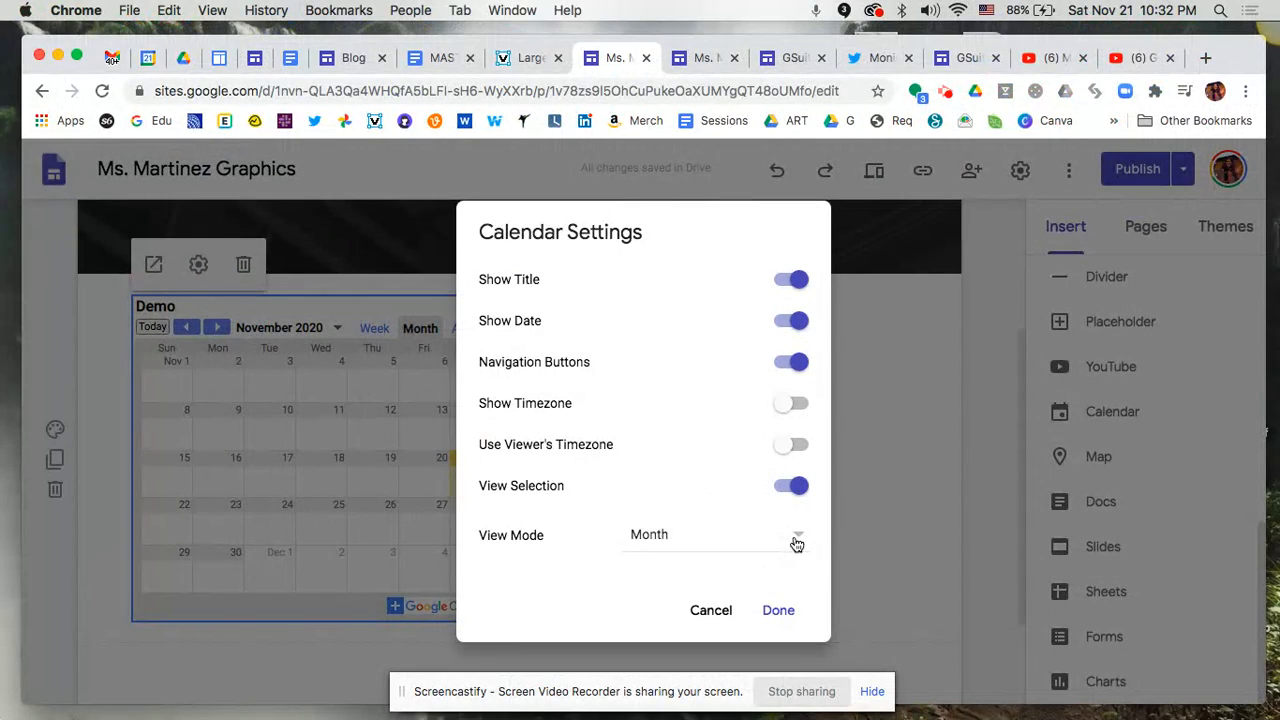
pyautogui.click(797, 542)
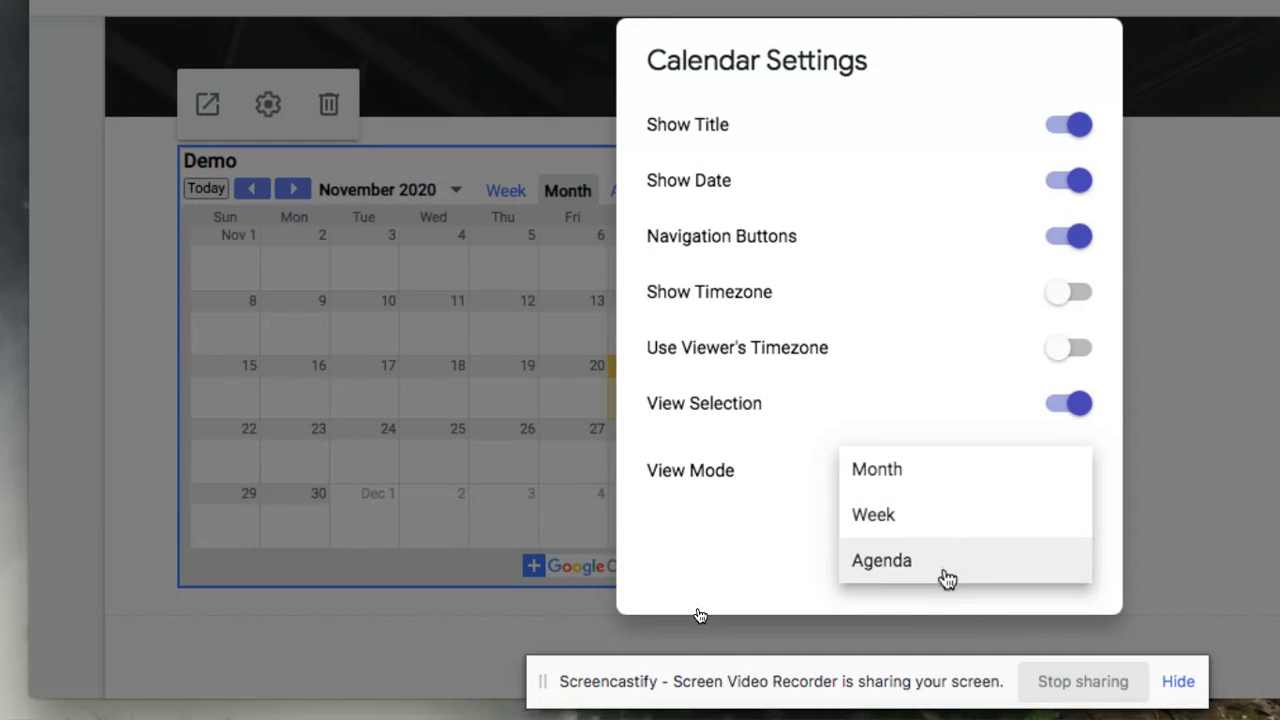
pyautogui.click(940, 574)
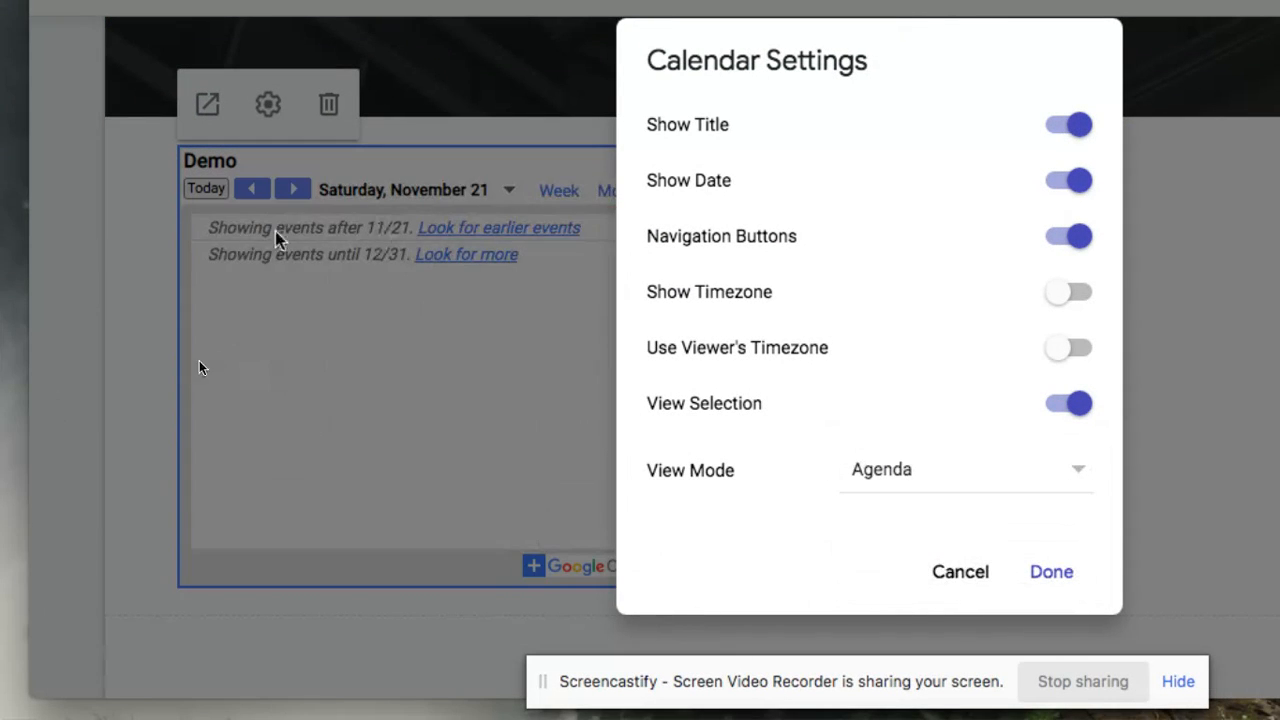
pyautogui.click(1041, 578)
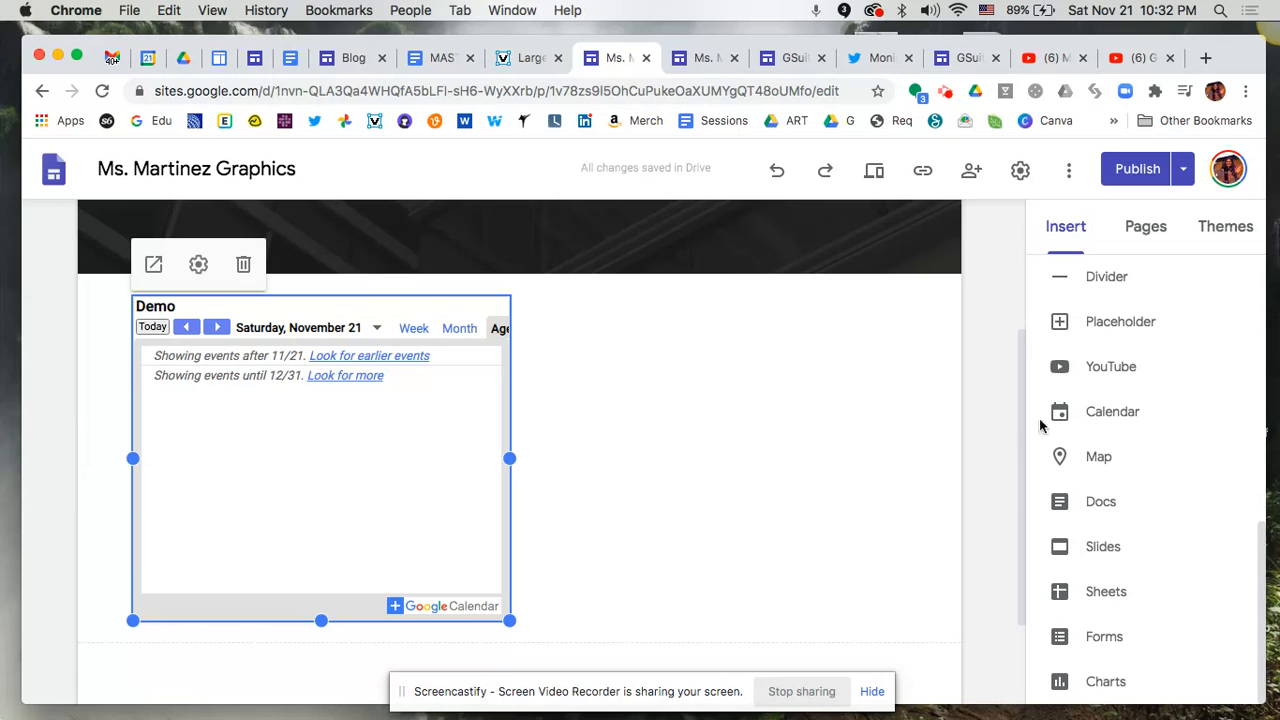
pyautogui.scroll(3, 1207, 390)
pyautogui.scroll(5, 1207, 390)
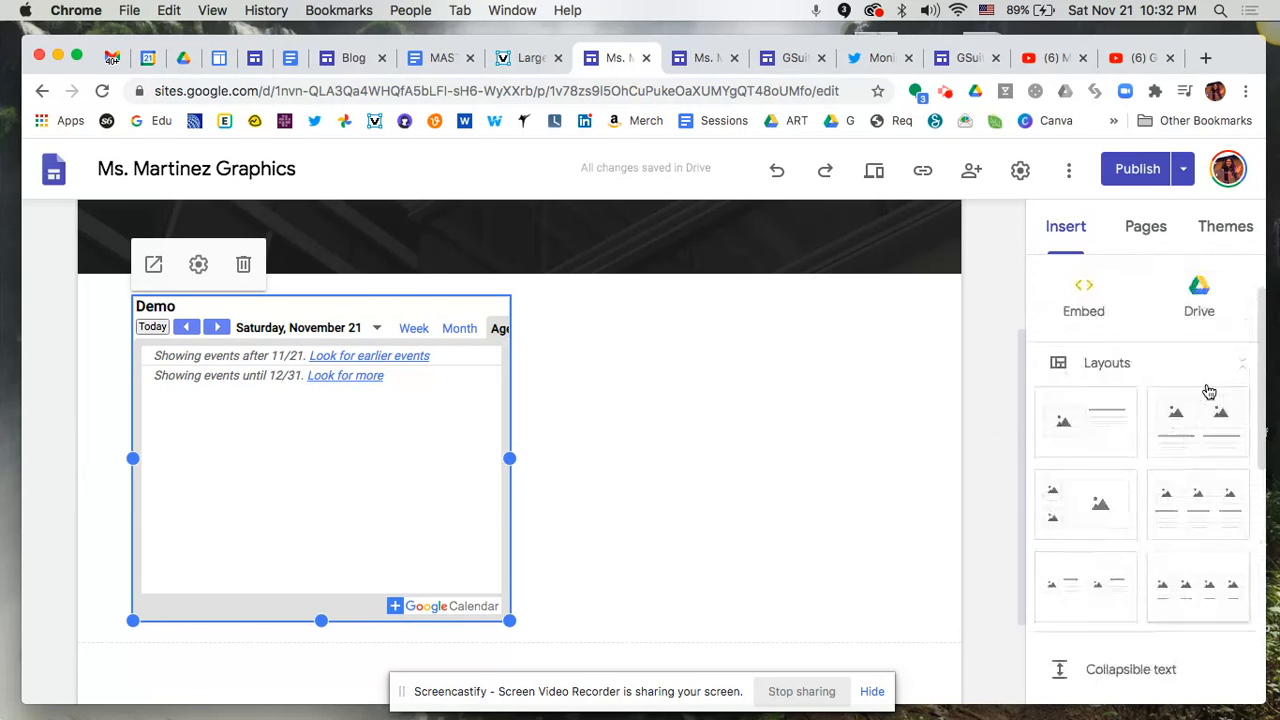
pyautogui.scroll(-6, 1126, 437)
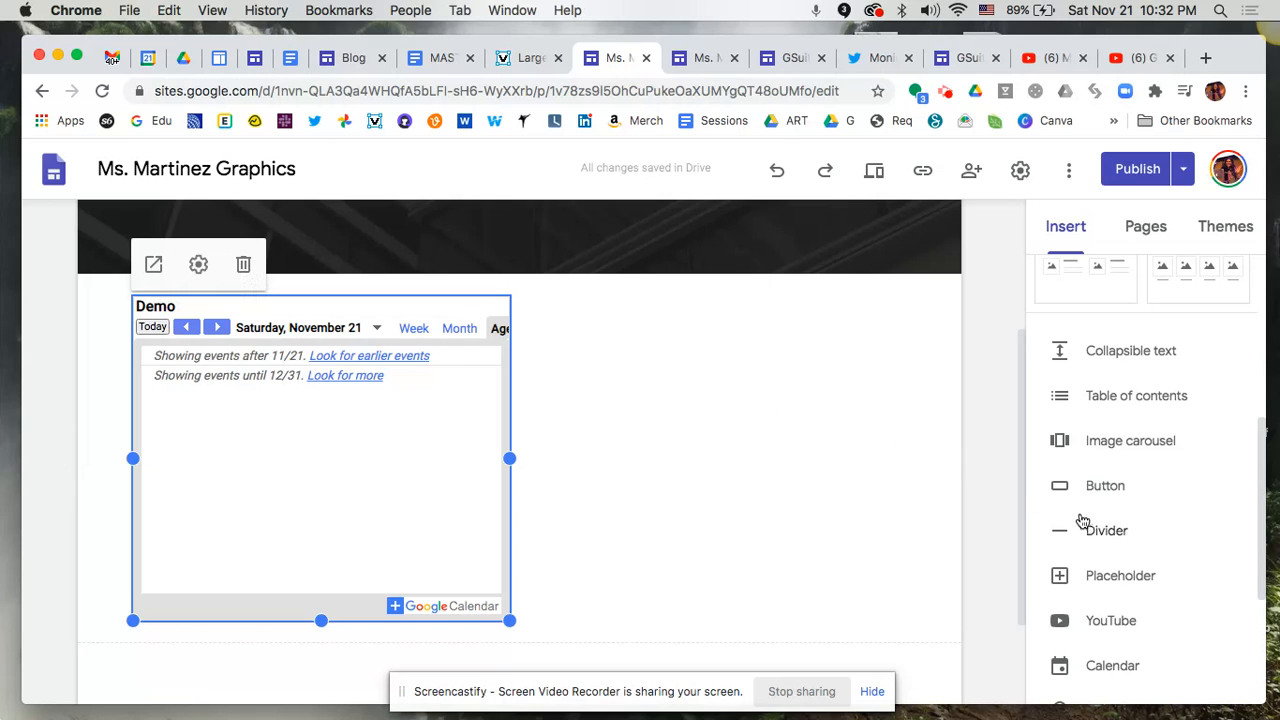
pyautogui.scroll(-5, 1081, 521)
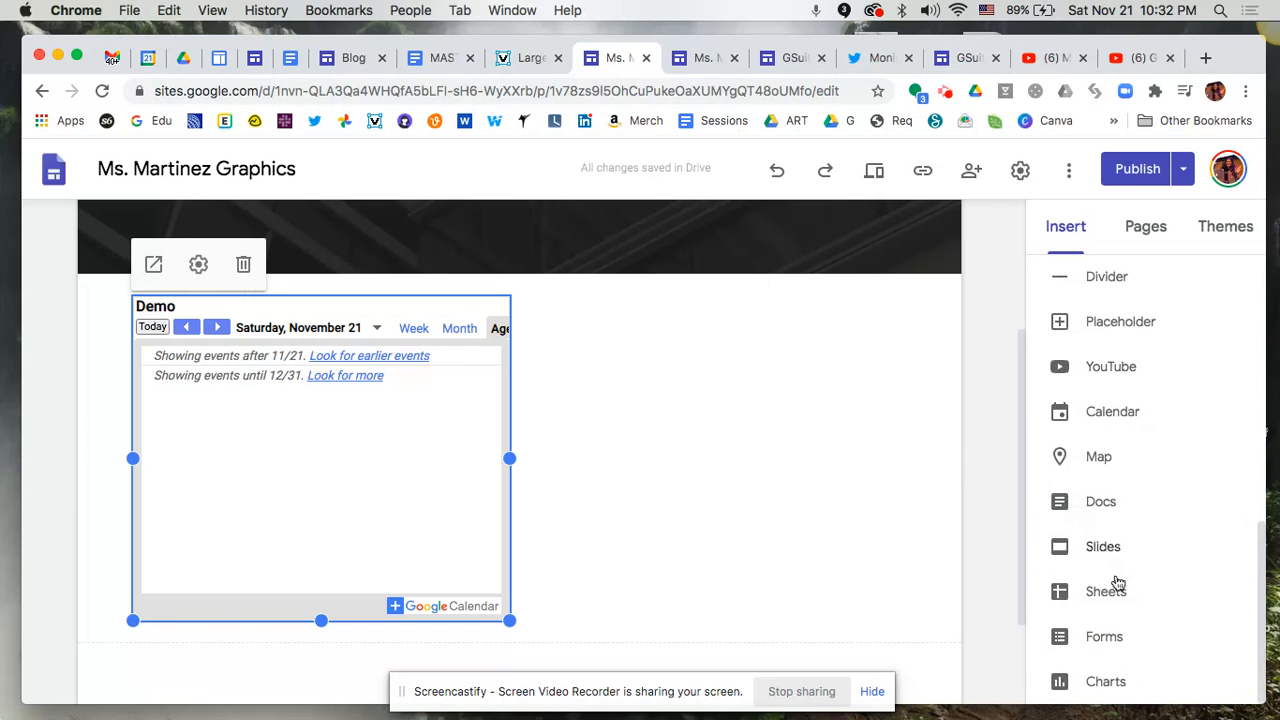
pyautogui.scroll(5, 1117, 513)
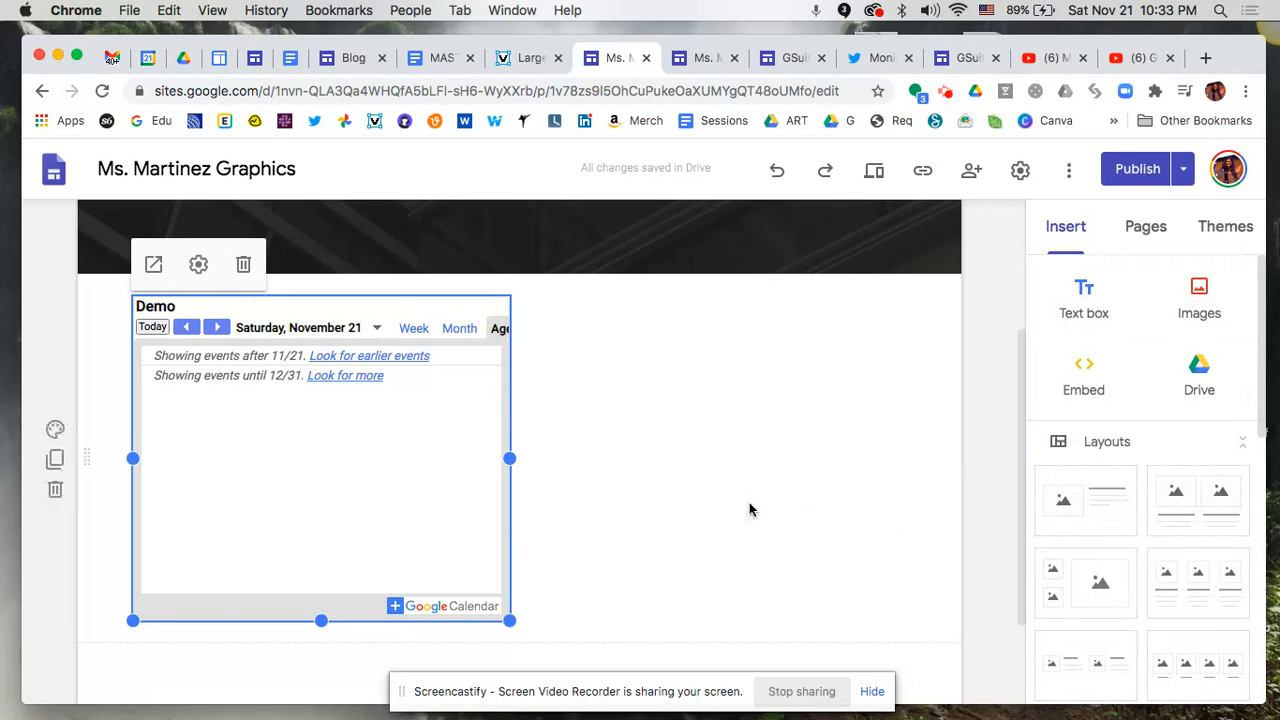
pyautogui.click(608, 440)
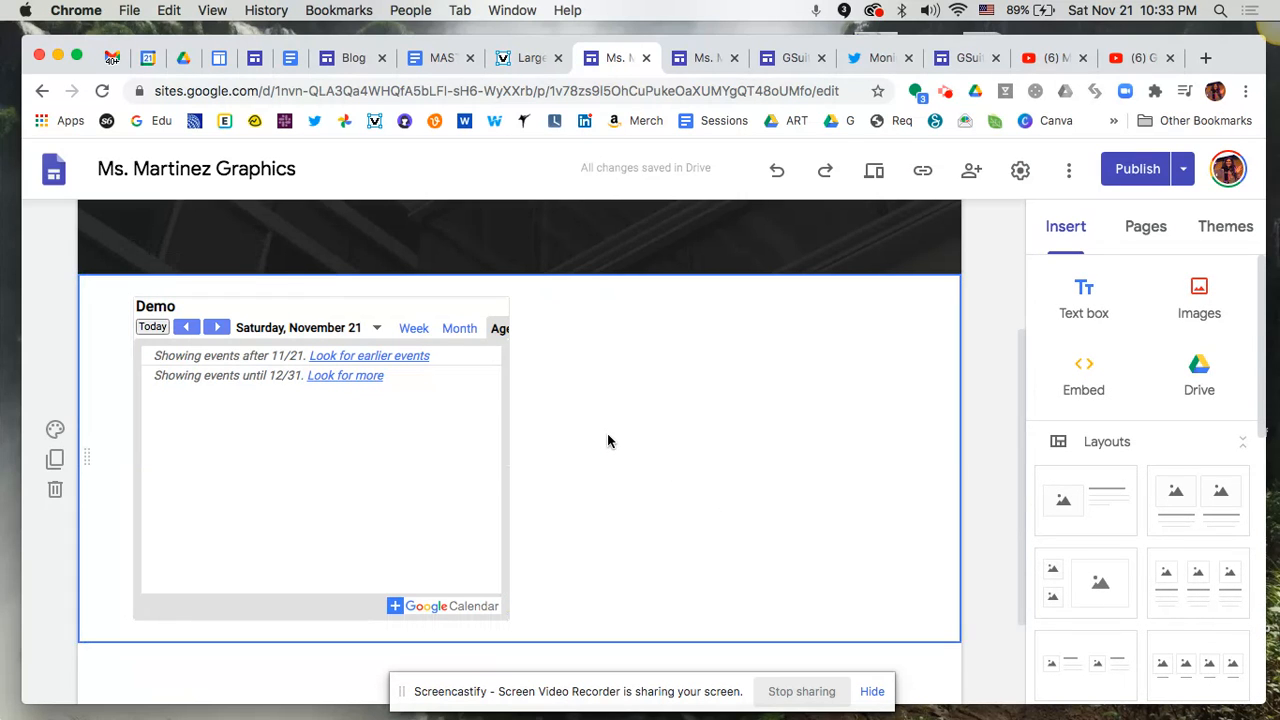